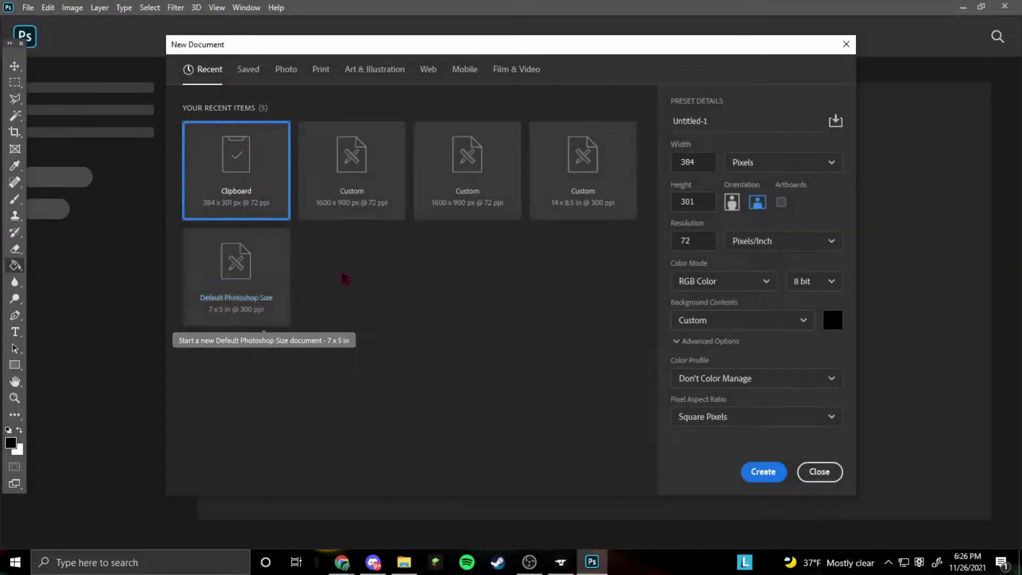
Step: Create a 1600 x 900 px, 72 ppi document with a black background and place the Geometry Dash level screenshot across the canvas
left_click(354, 198)
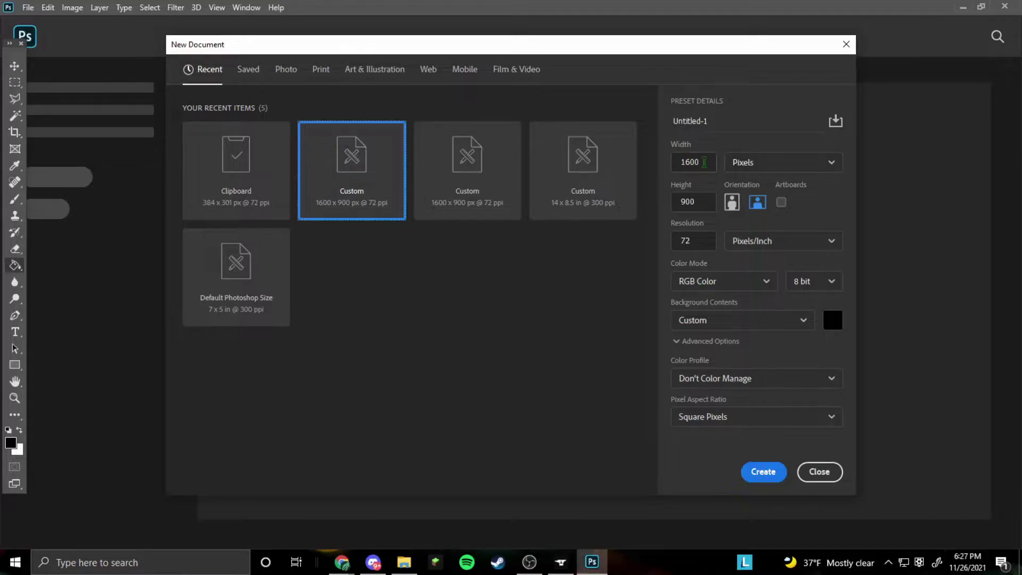
left_click(754, 473)
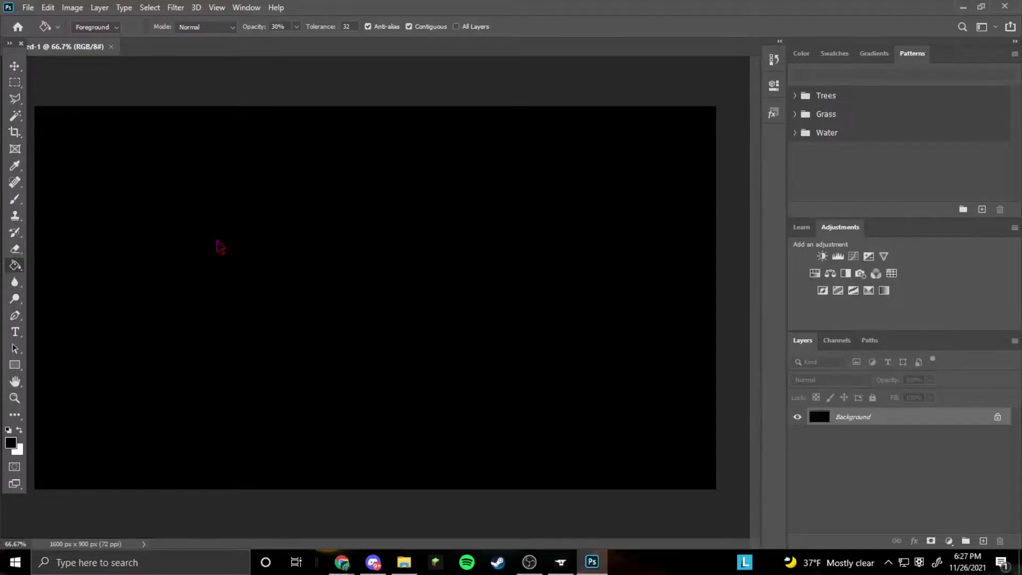
left_click_drag(217, 245, 210, 234)
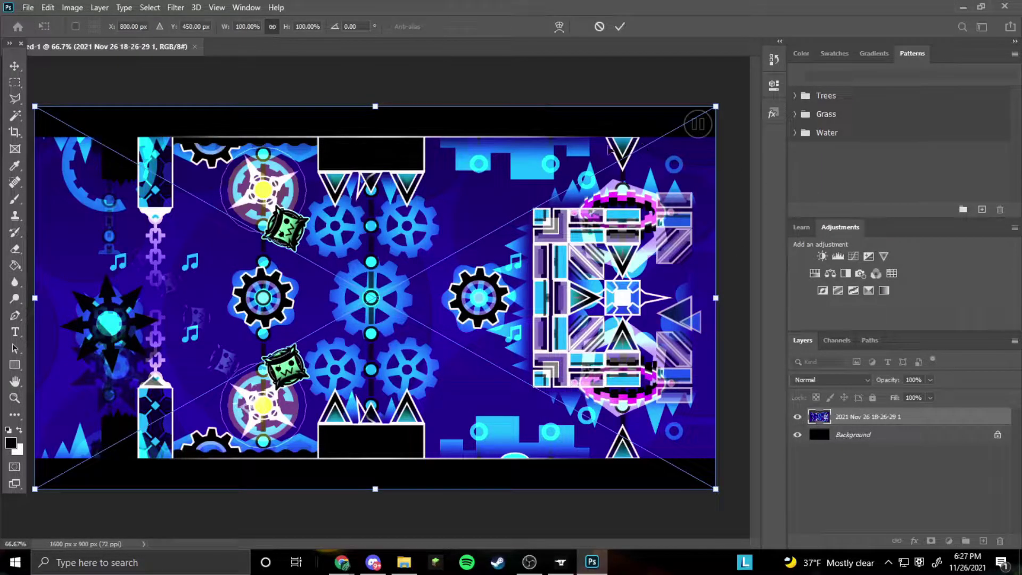
left_click(620, 26)
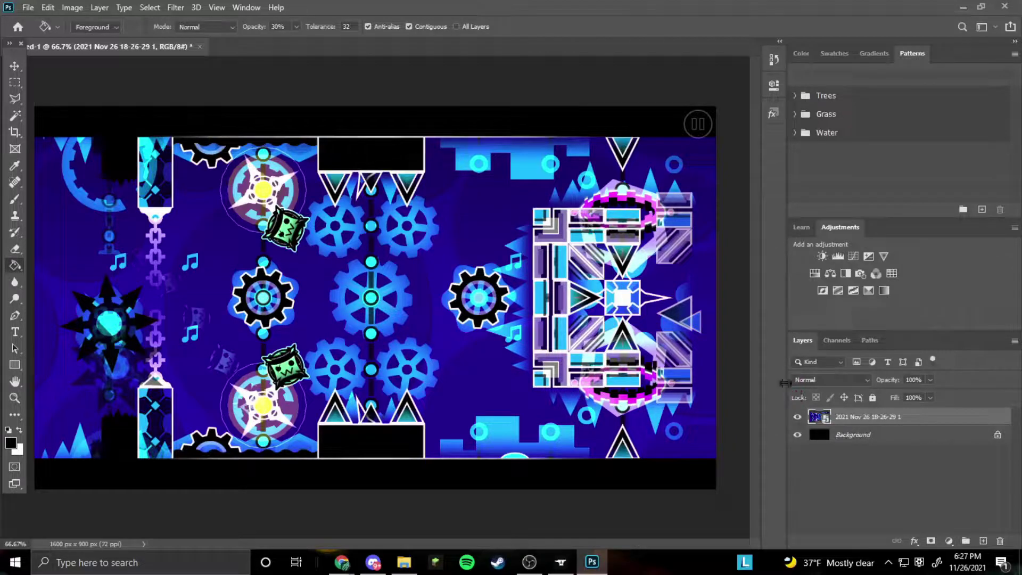
Step: Rasterize the placed screenshot layer
right_click(839, 417)
left_click(897, 485)
right_click(883, 412)
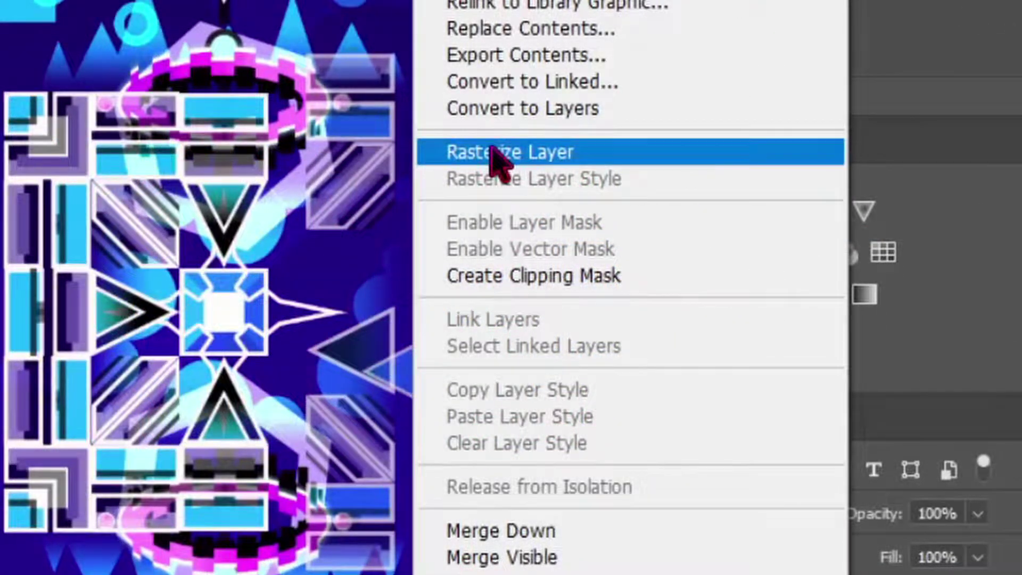
left_click(495, 154)
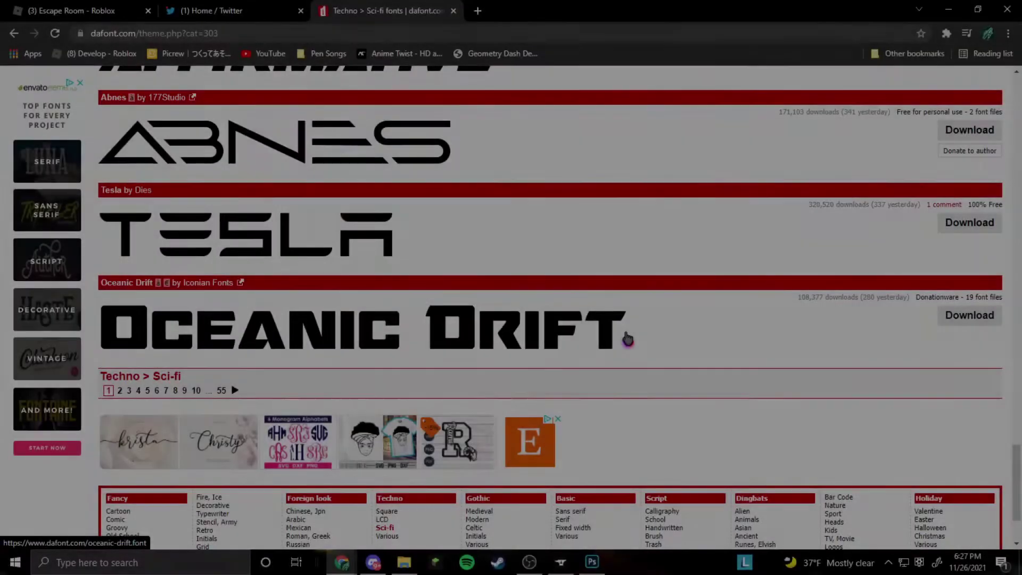
Step: Switch to the browser and look through the first page of dafont's Techno > Sci-fi fonts for a title font
scroll(582, 347, "up", 10)
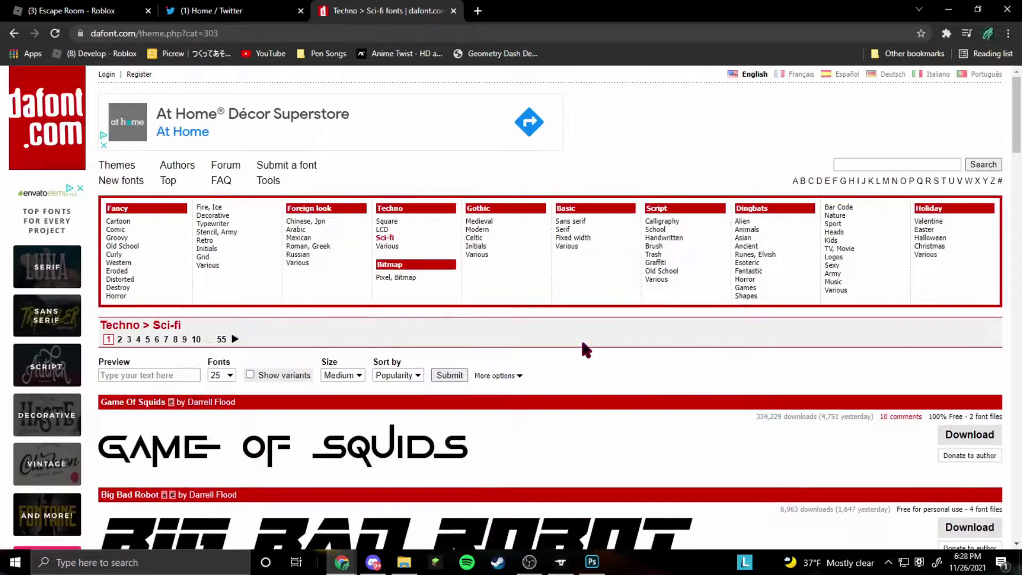
scroll(582, 347, "down", 4)
scroll(405, 285, "down", 20)
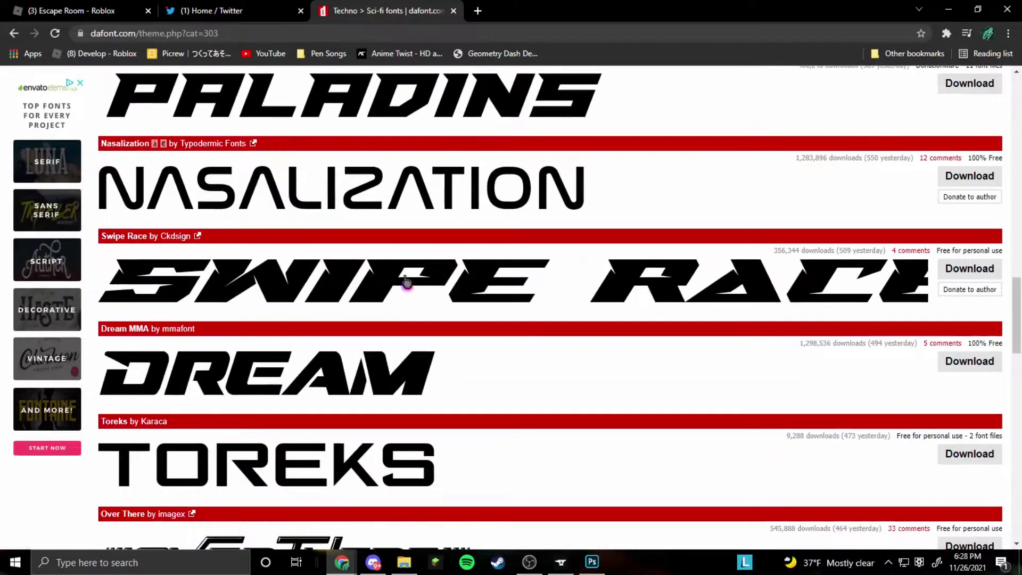
scroll(404, 282, "down", 4)
scroll(394, 274, "up", 15)
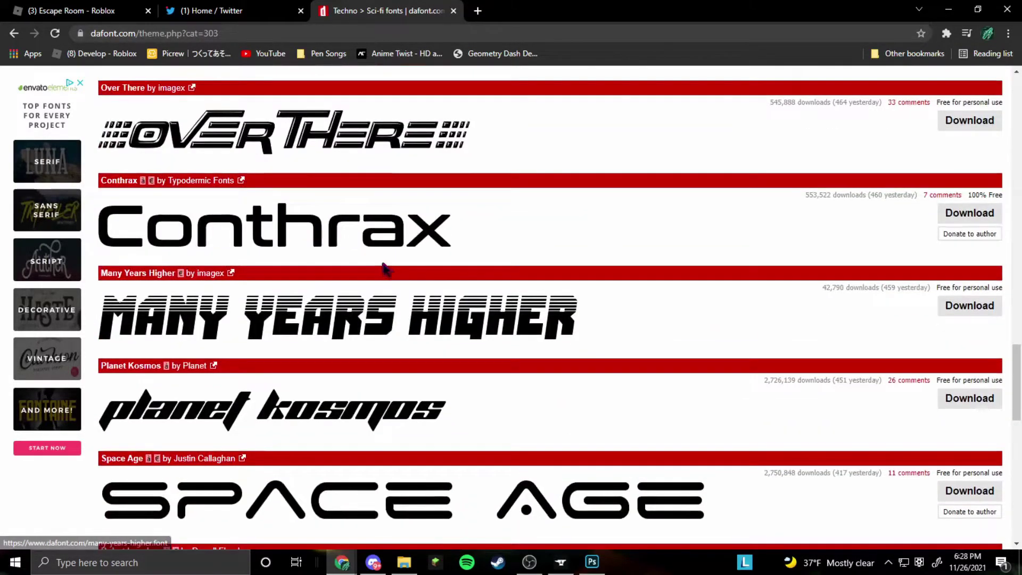
scroll(385, 268, "up", 10)
scroll(373, 282, "down", 20)
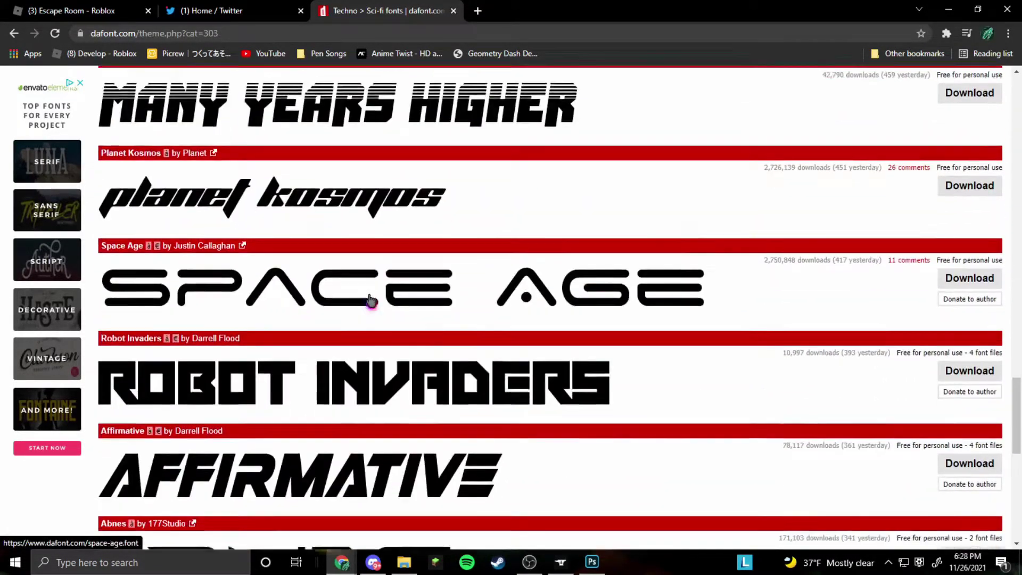
scroll(346, 336, "down", 4)
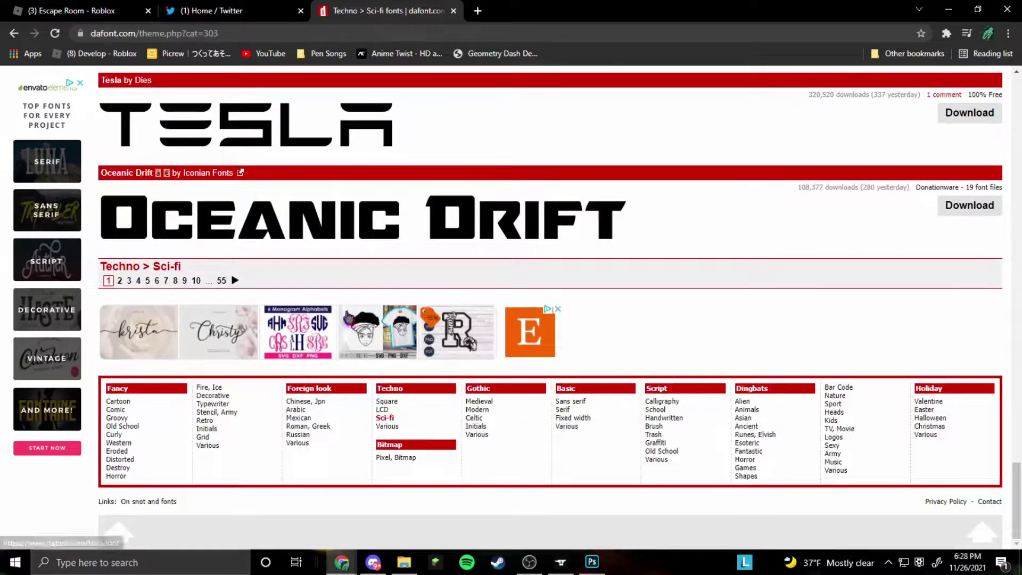
Step: Open page 7 of the Sci-fi font list and compare the fonts from Edge Of Madness to Rapier Zero
left_click(166, 277)
scroll(392, 394, "down", 4)
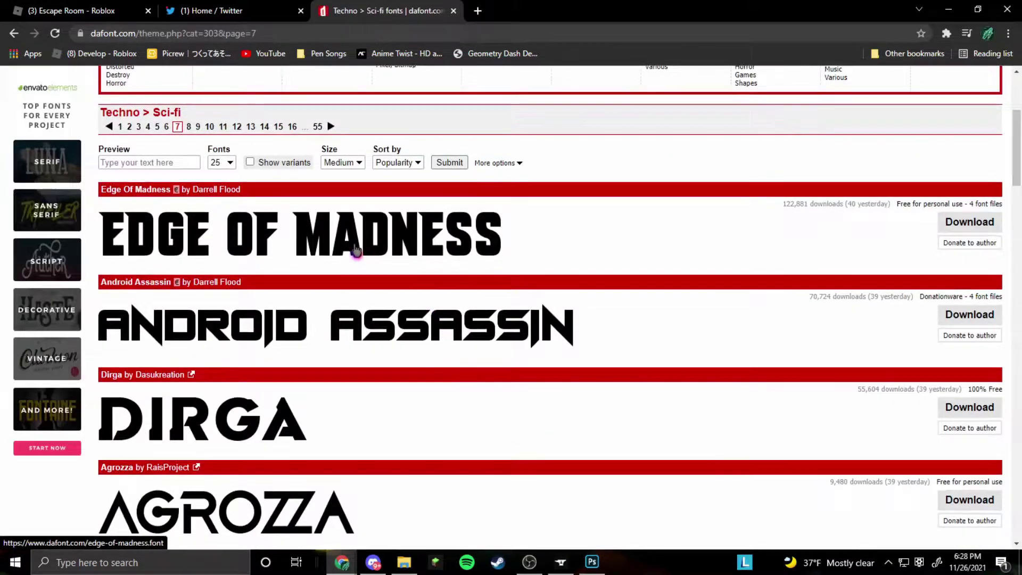
scroll(366, 269, "down", 4)
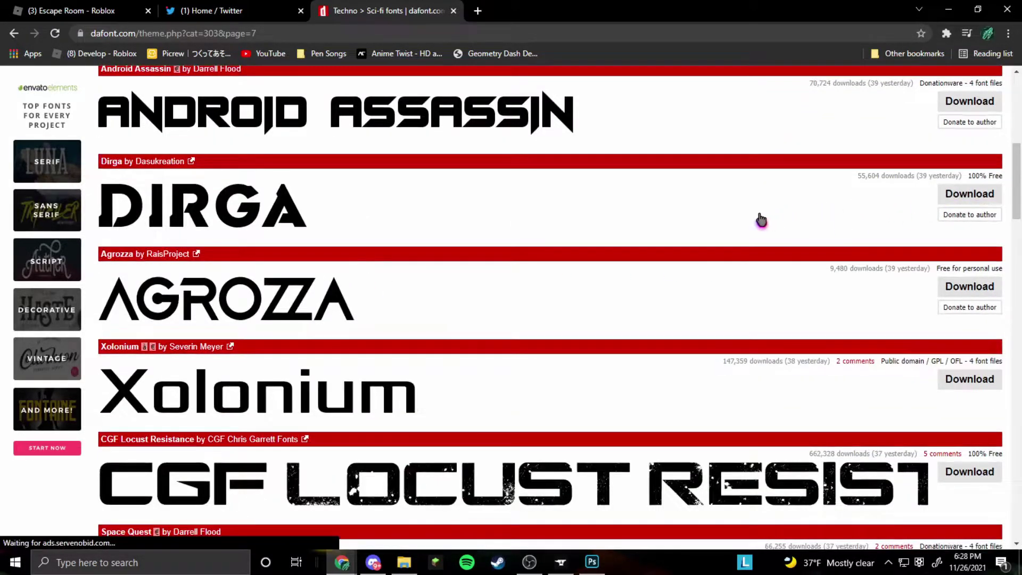
scroll(593, 213, "up", 8)
scroll(593, 213, "down", 4)
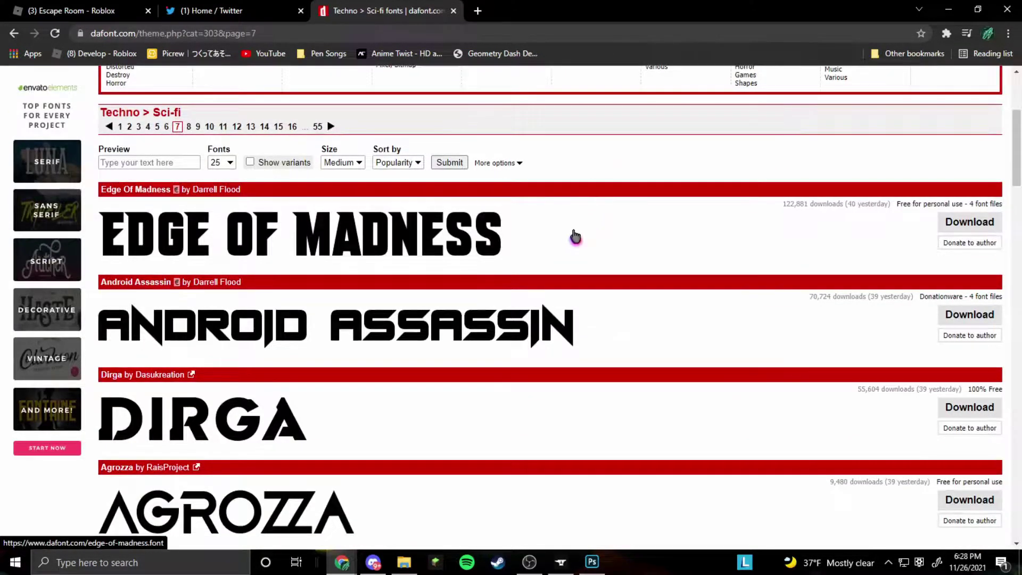
scroll(532, 262, "down", 8)
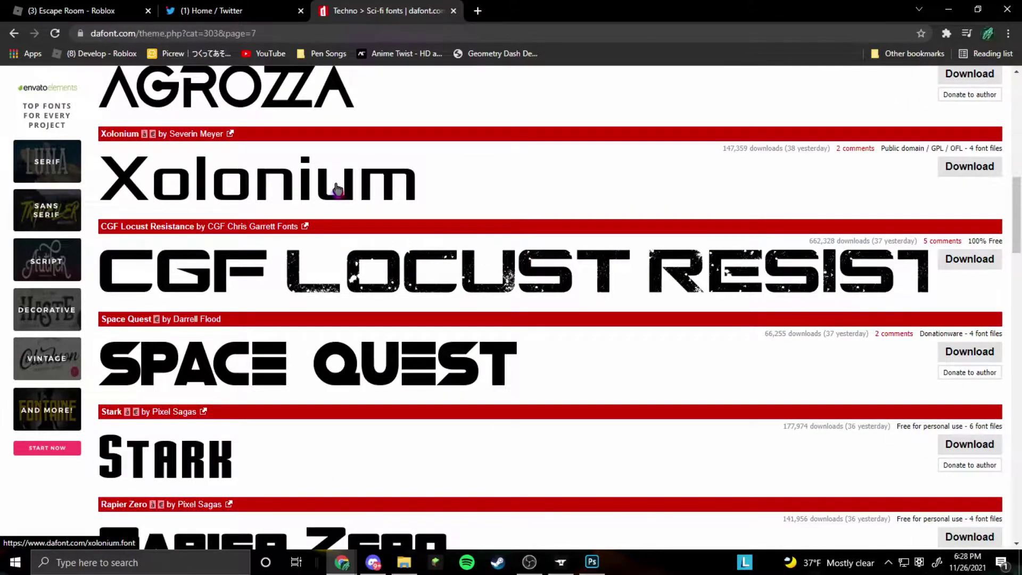
scroll(375, 204, "up", 4)
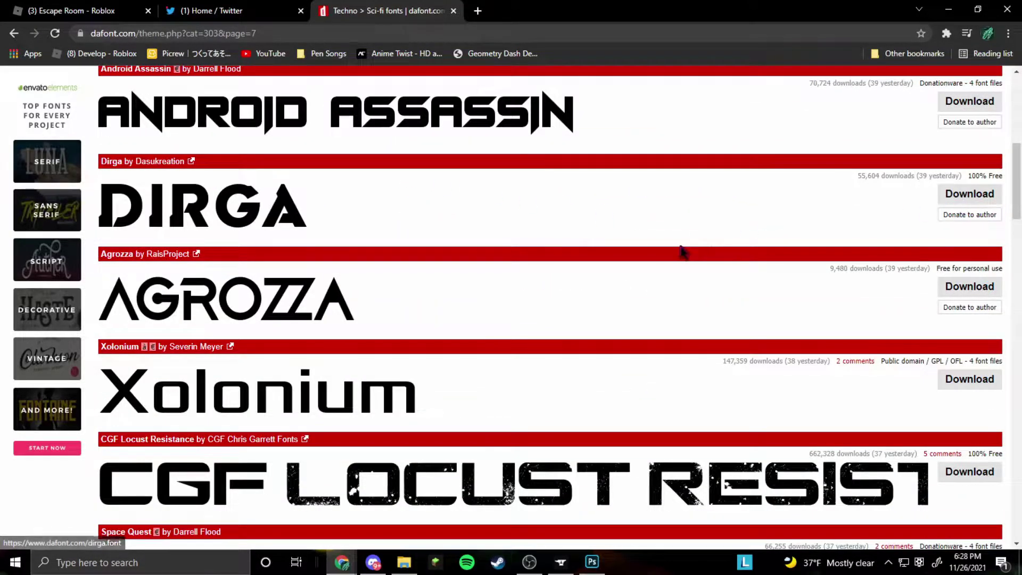
Step: Download the Dirga font and install its Extra Bold style
left_click(967, 199)
left_click(146, 523)
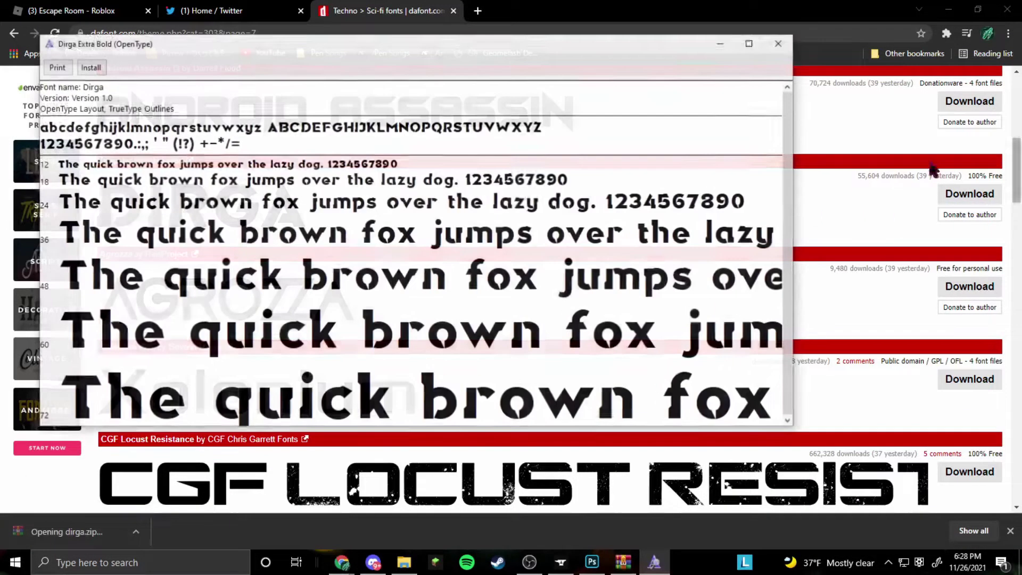
left_click(96, 66)
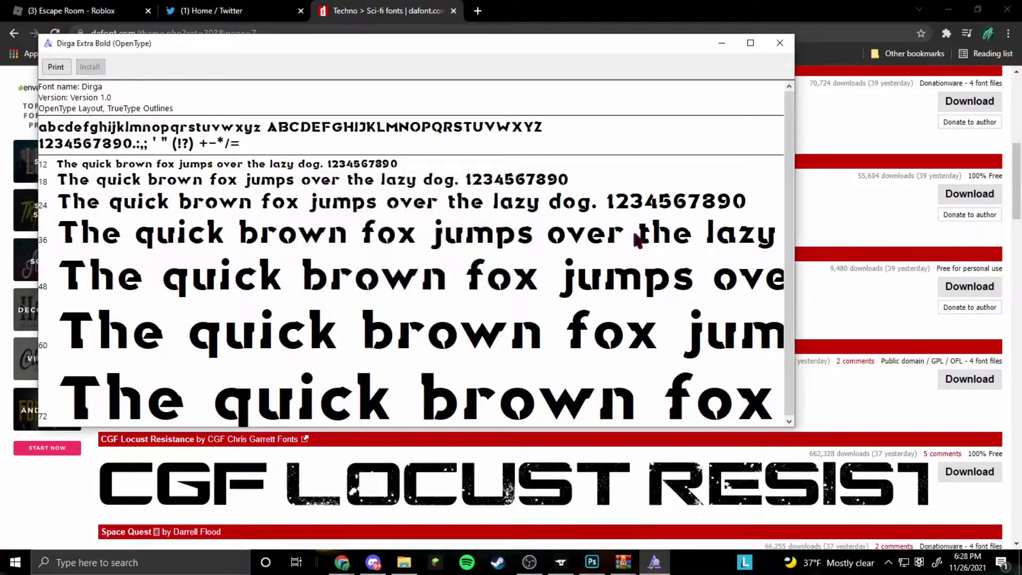
left_click(780, 44)
Step: Return to Photoshop and add a two-line text layer reading "Windy Landscape" in Dirga Extra-Bold over the screenshot
left_click(578, 292)
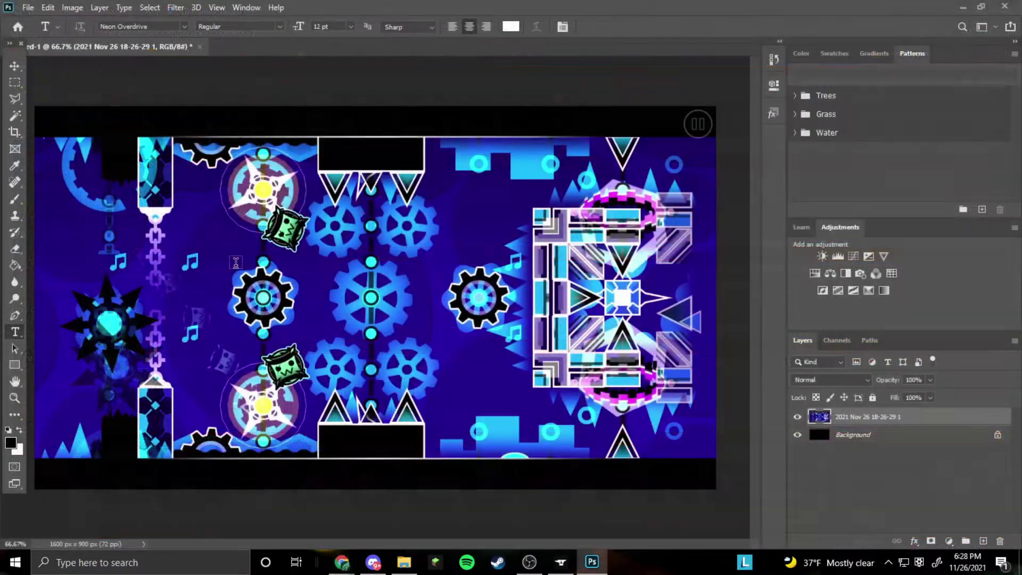
left_click(219, 264)
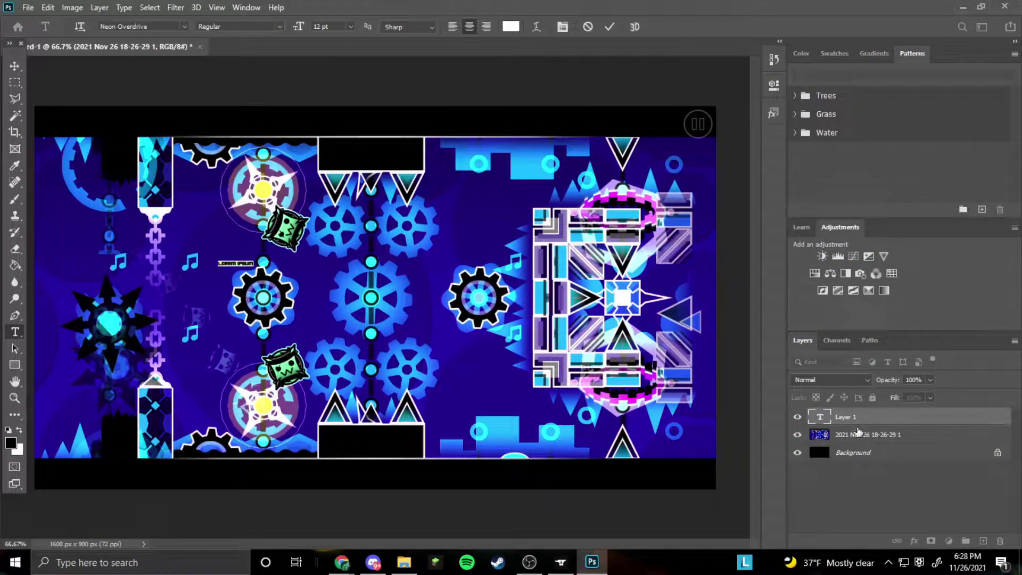
key("Escape")
left_click(184, 26)
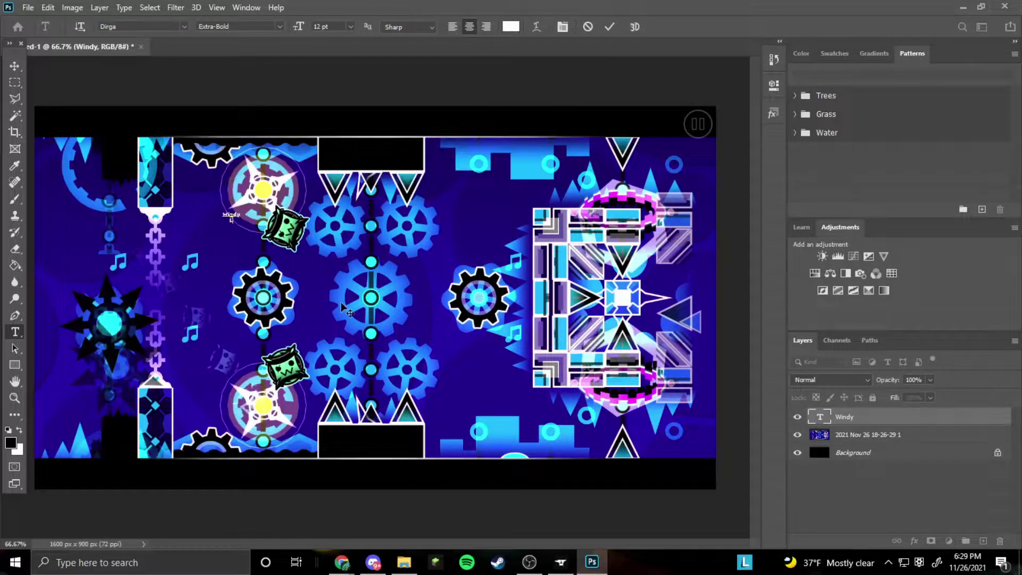
type("Landscapes")
left_click(609, 27)
Step: Scale the Windy Landscape text proportionally to about 1746% and center it on the canvas
left_click(15, 66)
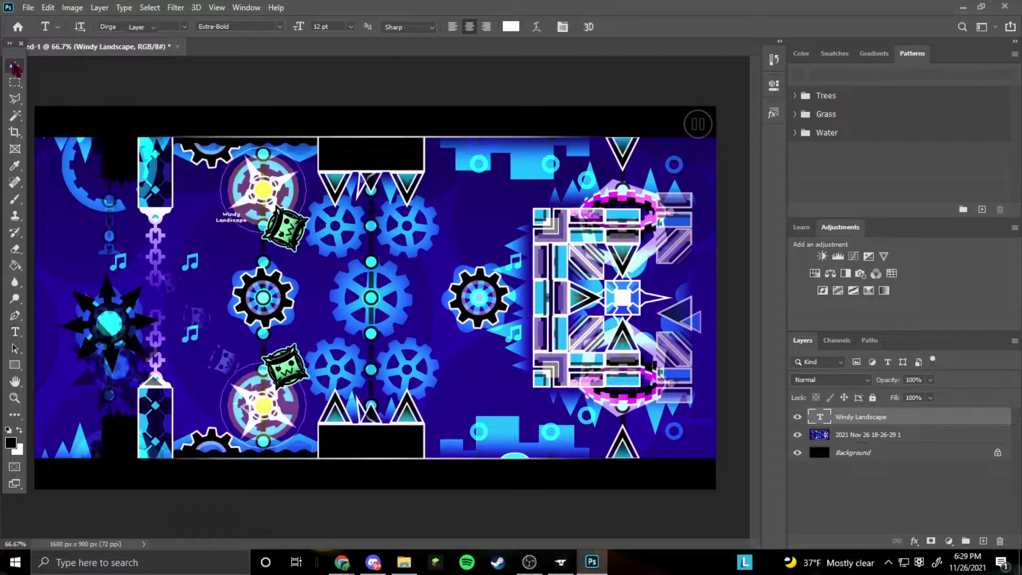
key("ctrl+t")
left_click_drag(249, 223, 737, 506)
left_click_drag(509, 366, 412, 353)
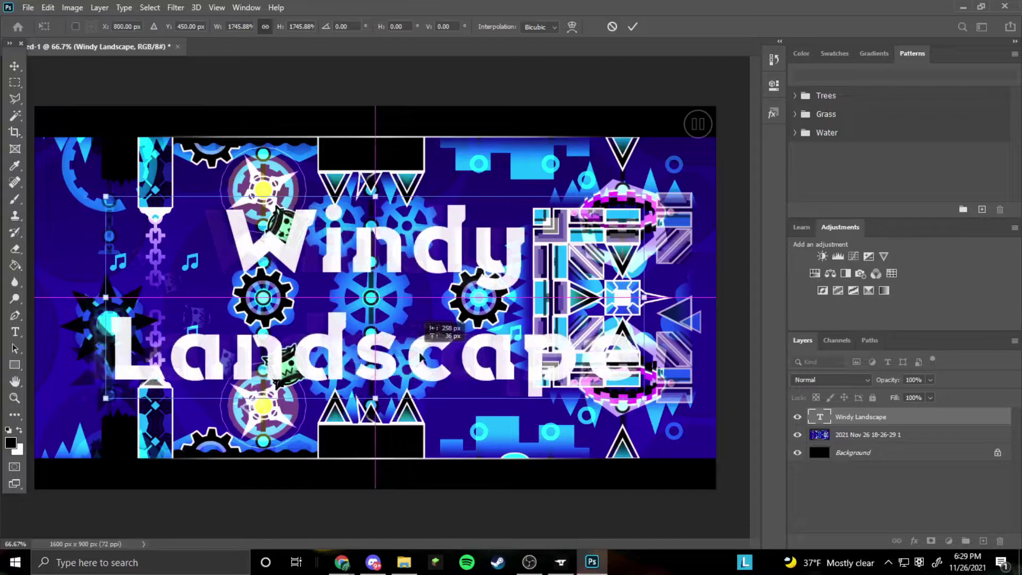
key("Return")
Step: Add a Gradient Overlay layer style to the Windy Landscape text
right_click(869, 428)
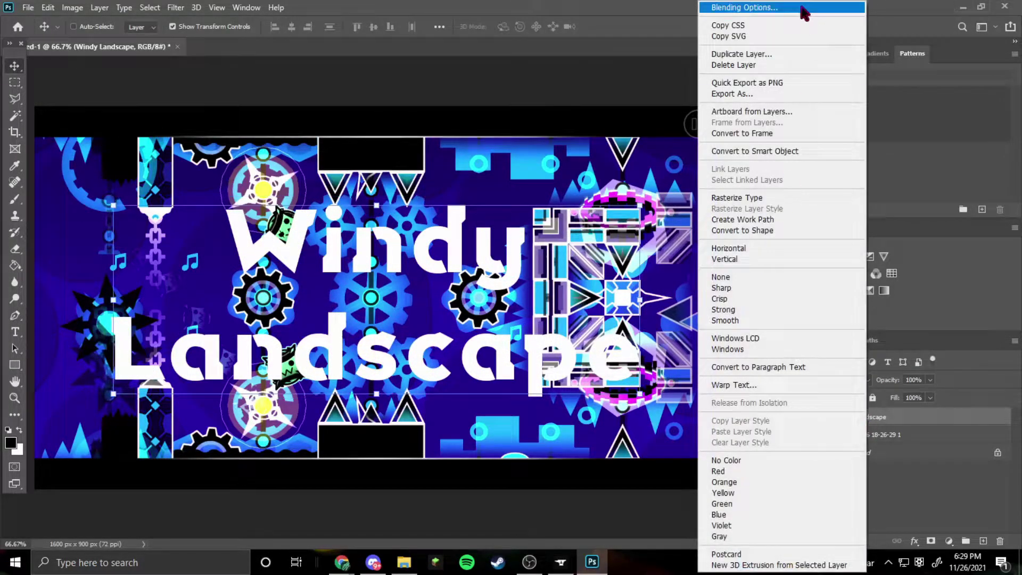
left_click(822, 8)
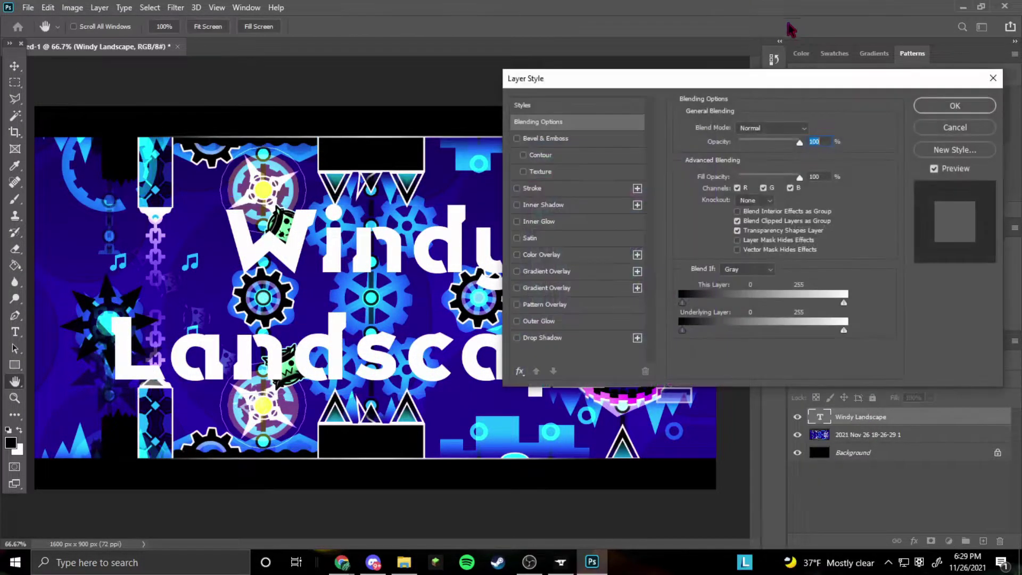
left_click(542, 288)
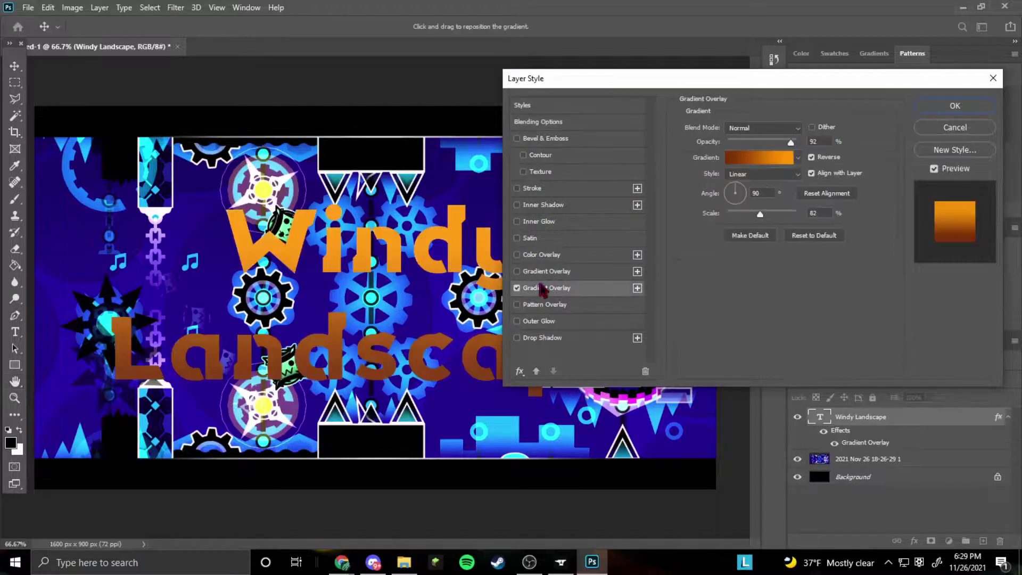
Step: Change the orange color stop of the text's overlay gradient to a bright cyan, about 00deff
left_click(740, 158)
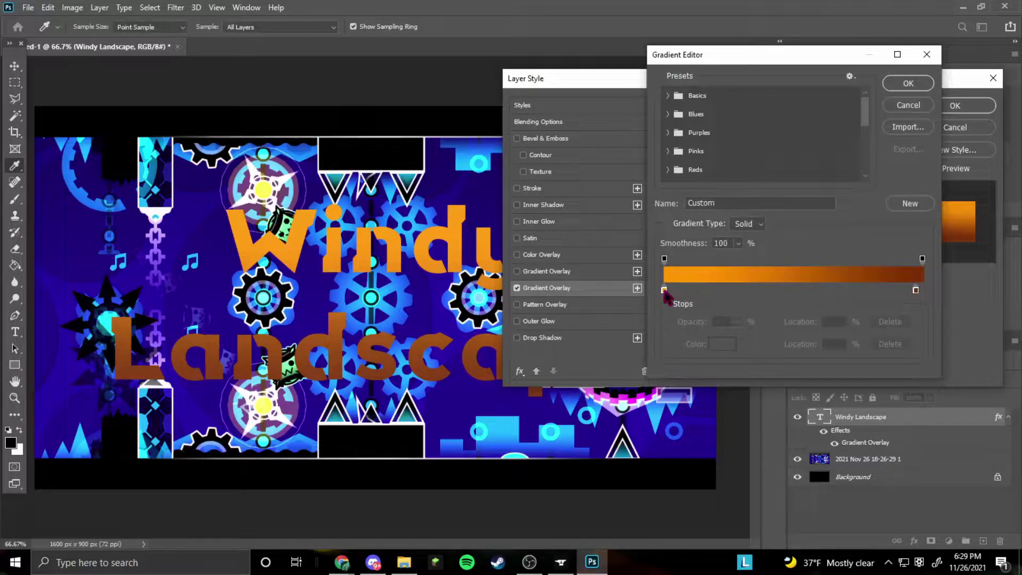
double_click(664, 290)
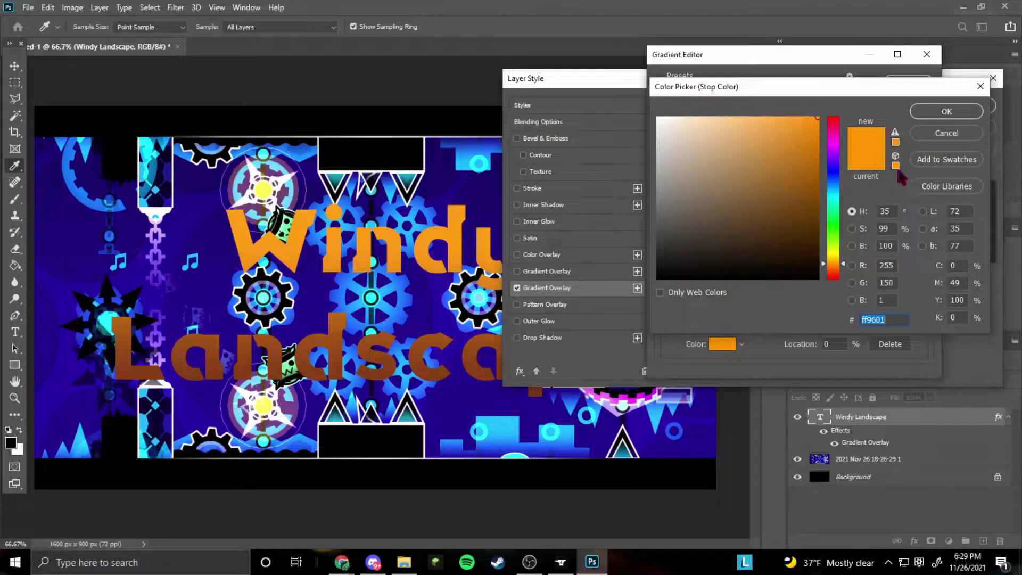
left_click(834, 183)
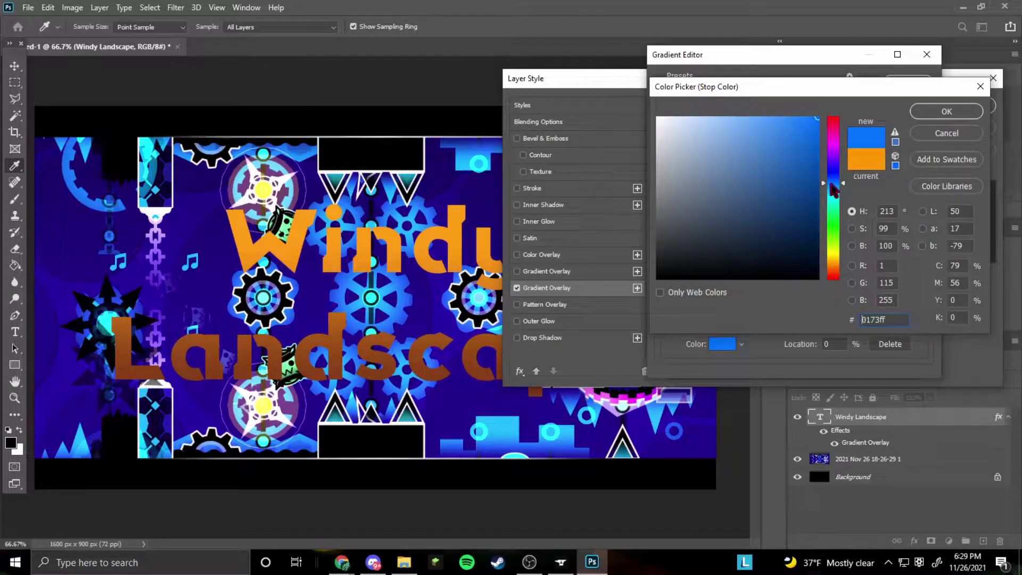
mouse_move(794, 155)
left_mouse_down()
mouse_move(750, 122)
mouse_move(727, 122)
left_mouse_up()
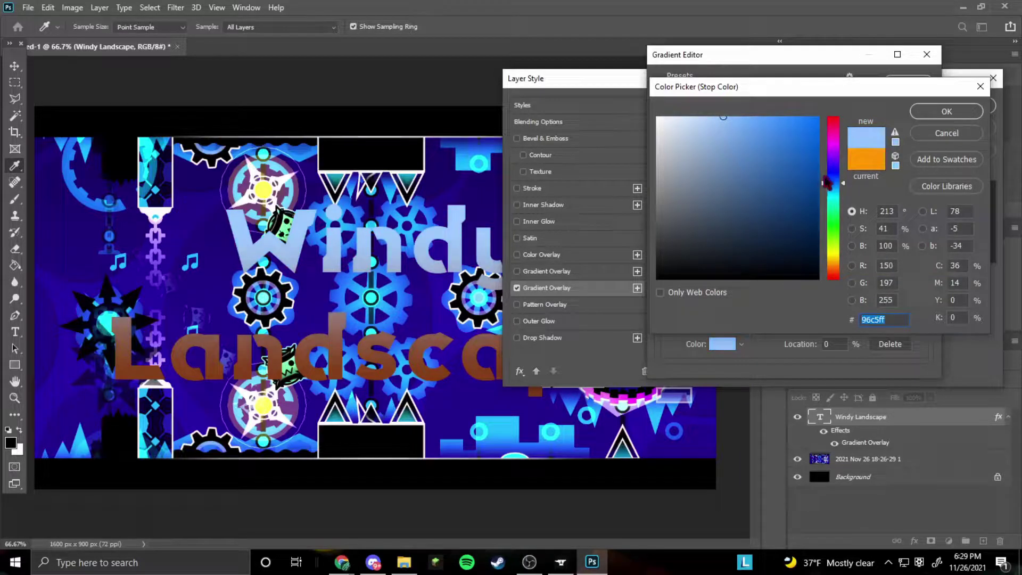
left_click_drag(826, 181, 826, 195)
left_click(819, 117)
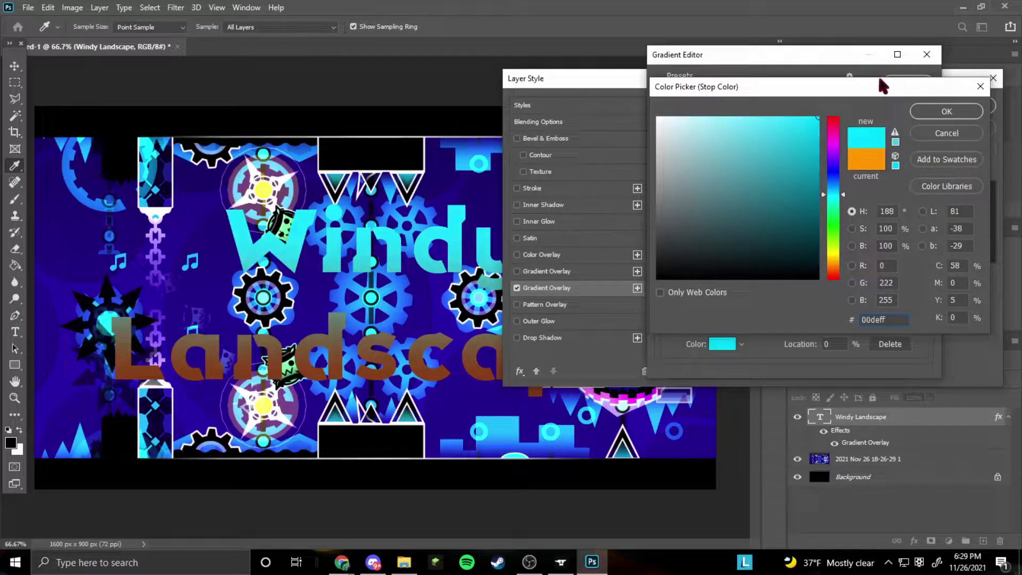
left_click(844, 191)
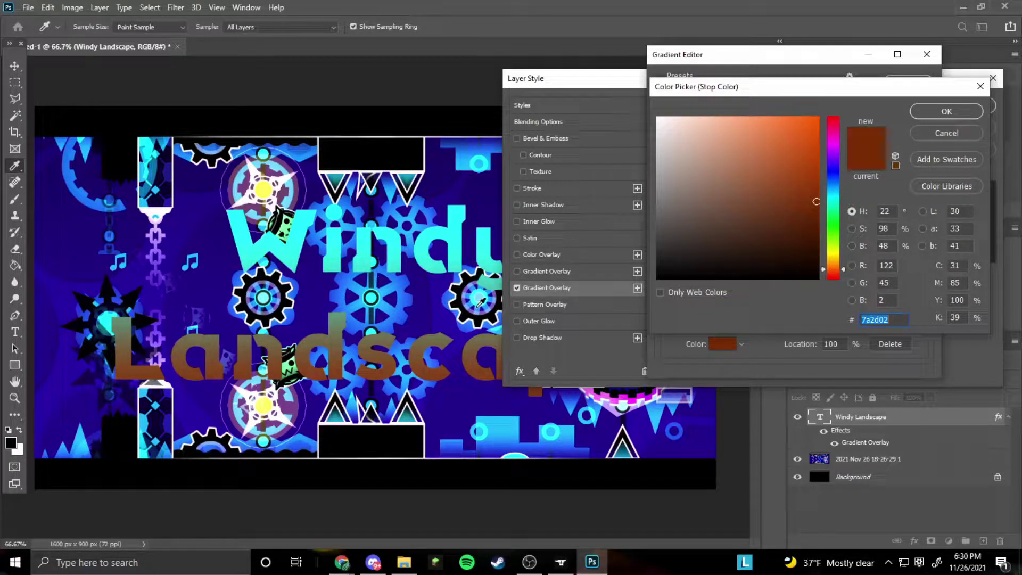
Step: Change the dark brown color stop of the overlay gradient to a bright blue-violet and set the gradient's scale to 150%
left_click(481, 302)
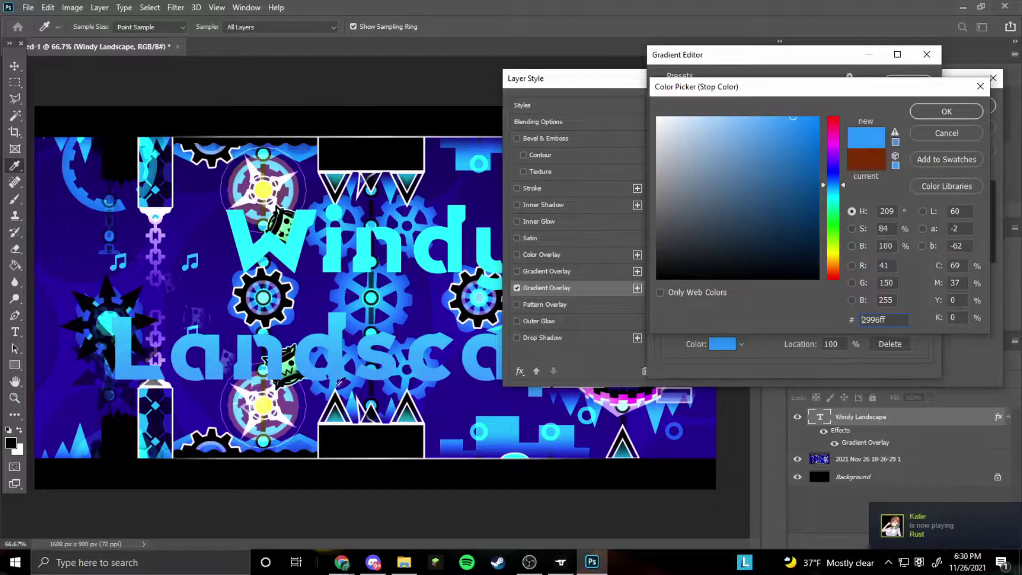
left_click(54, 385)
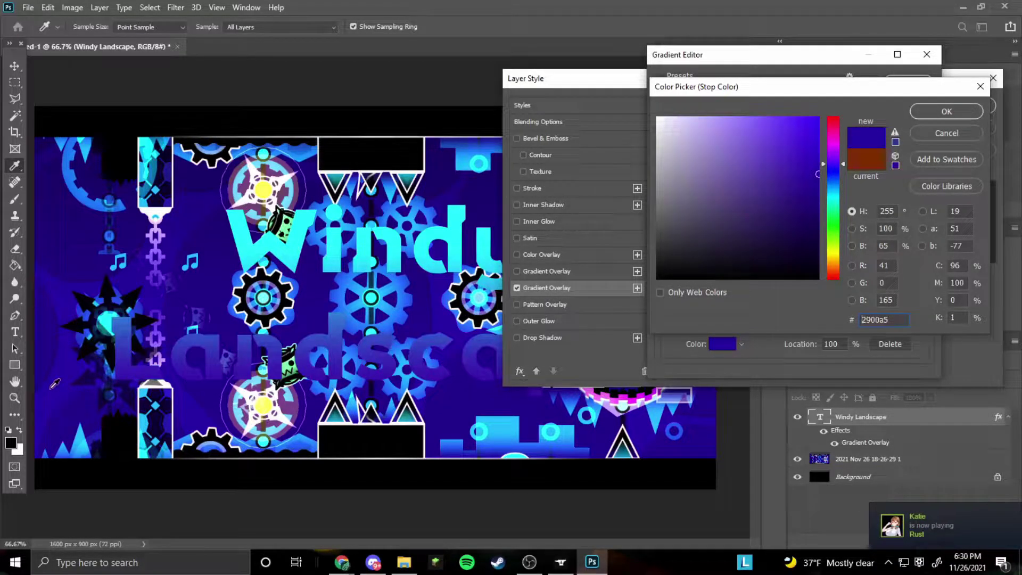
left_click(761, 116)
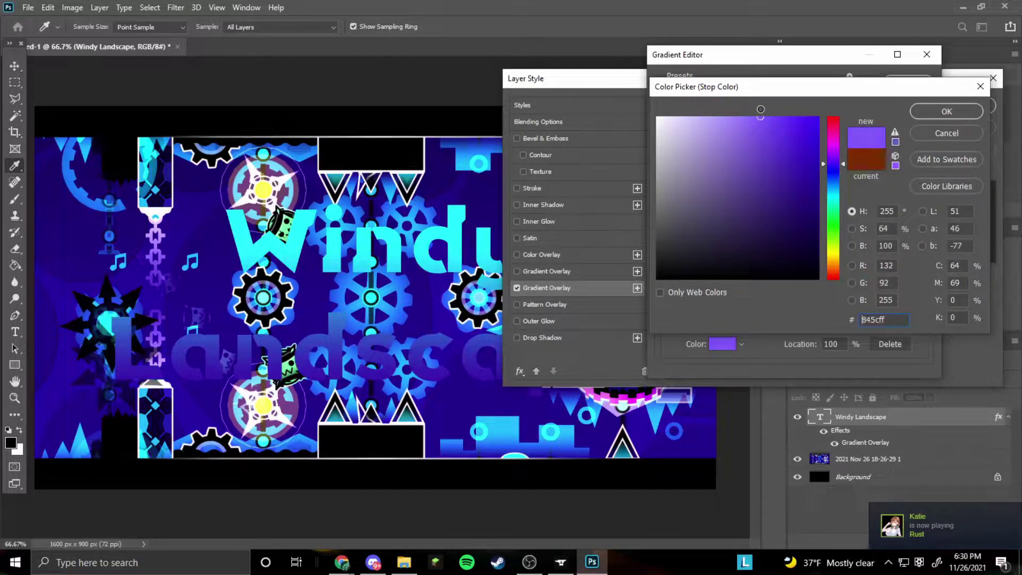
left_click(784, 122)
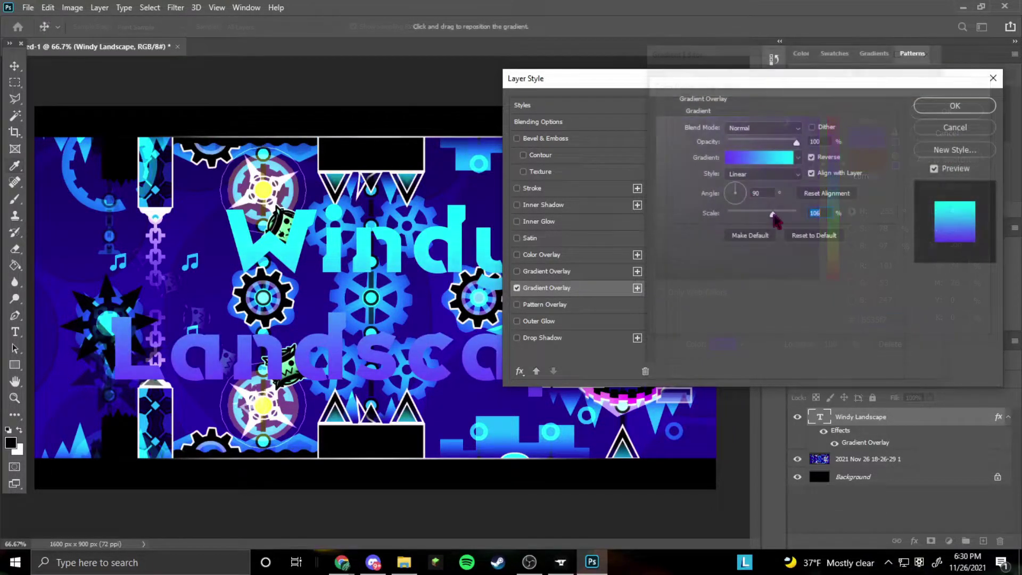
mouse_move(772, 214)
left_mouse_down()
mouse_move(760, 214)
mouse_move(791, 217)
mouse_move(771, 216)
mouse_move(783, 219)
left_mouse_up()
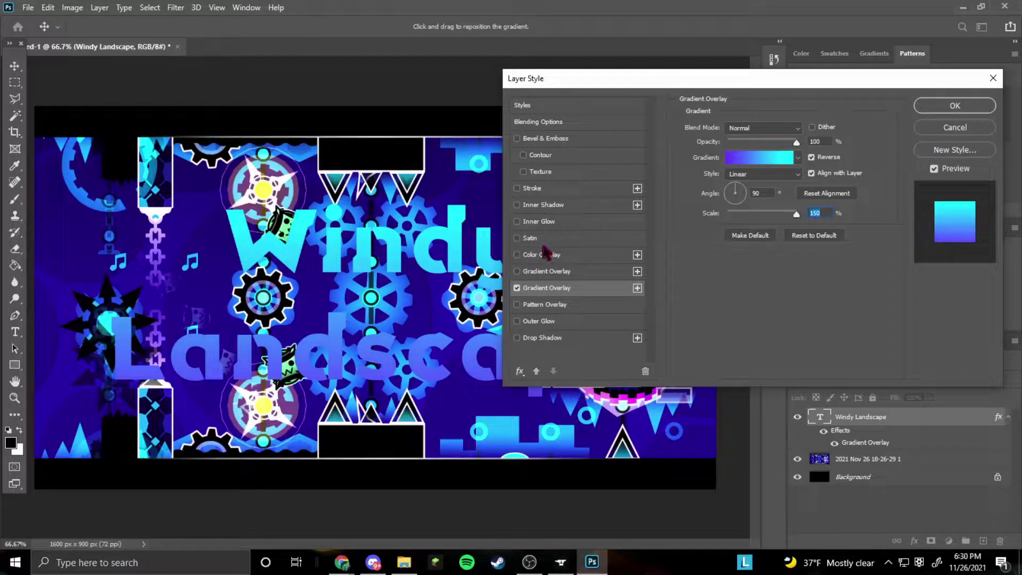
Step: Add a Satin effect to the Windy Landscape text and give it the Gaussian contour
left_click(524, 238)
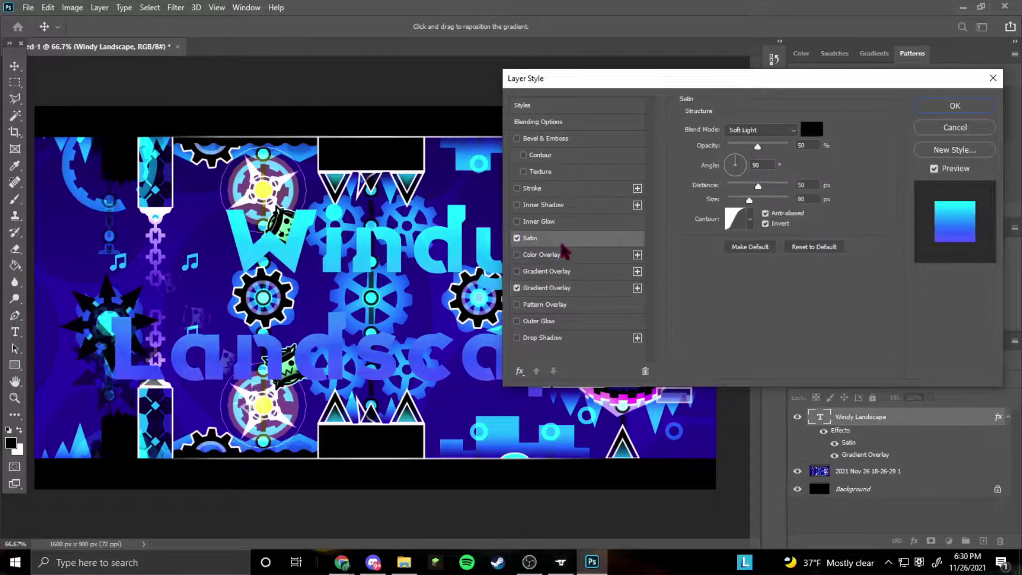
left_click(750, 219)
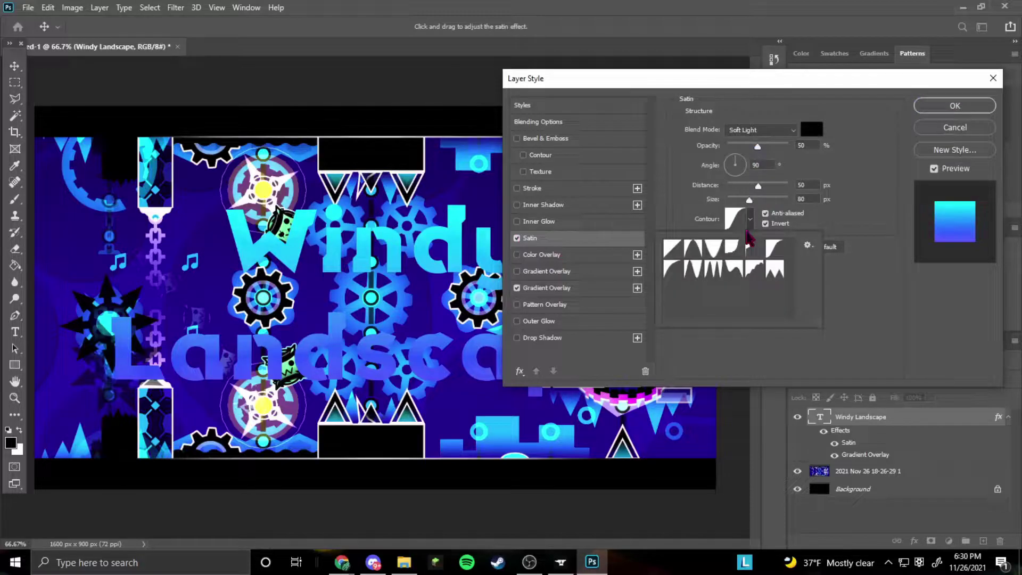
left_click(714, 268)
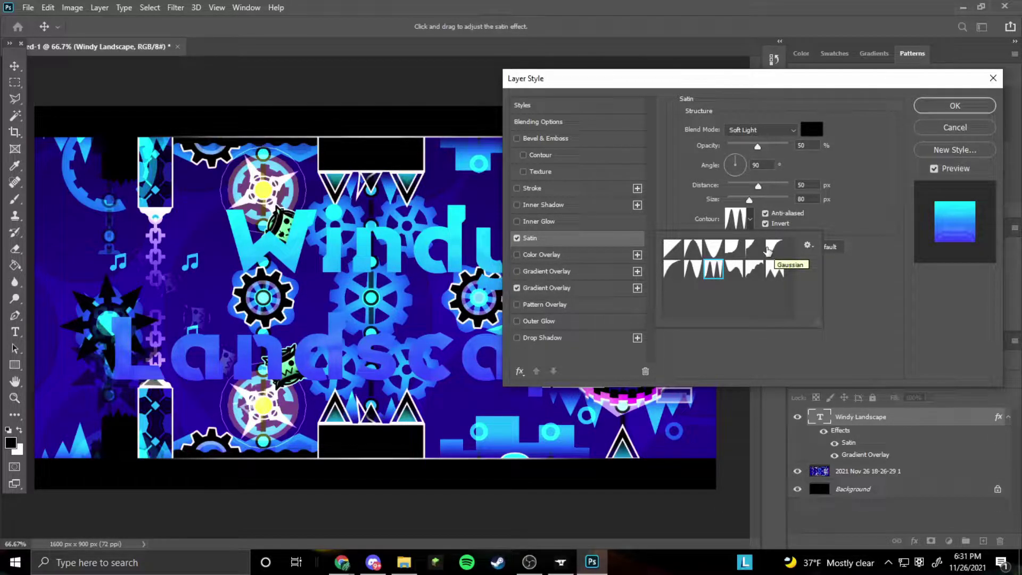
left_click(768, 251)
left_click(846, 260)
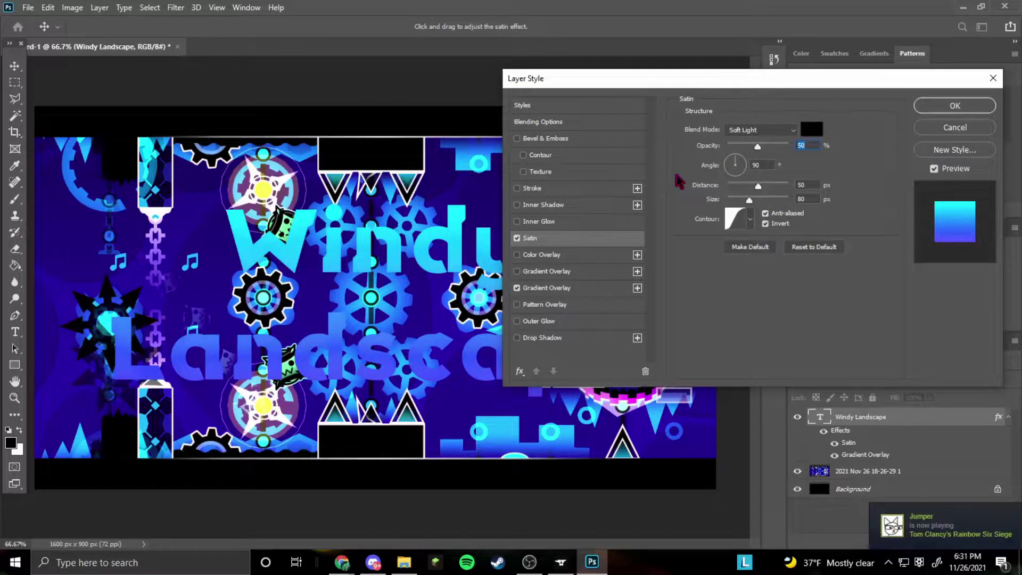
Step: Try the Darken blend mode on the Satin effect and return it to Soft Light
left_click(766, 131)
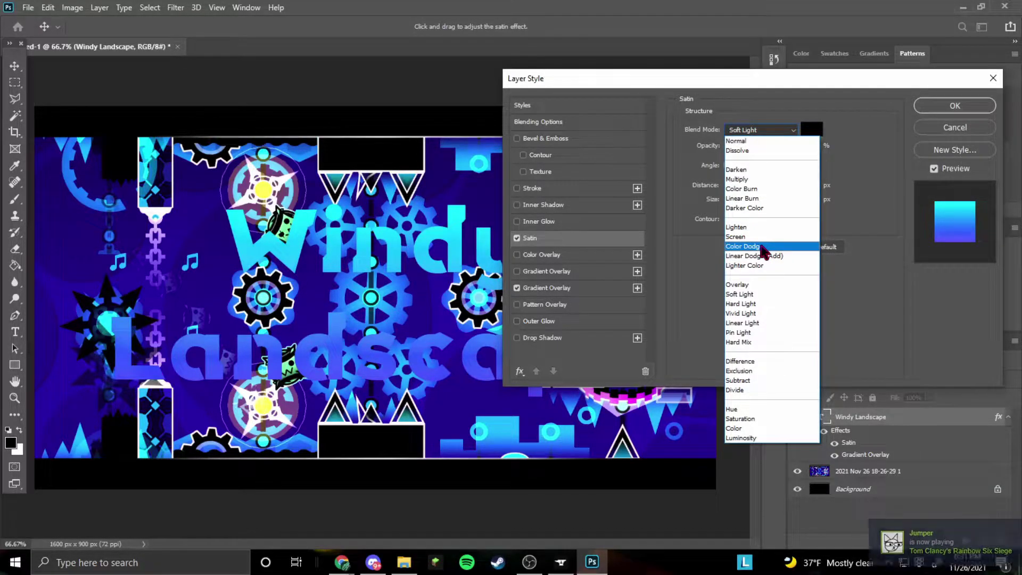
left_click(769, 169)
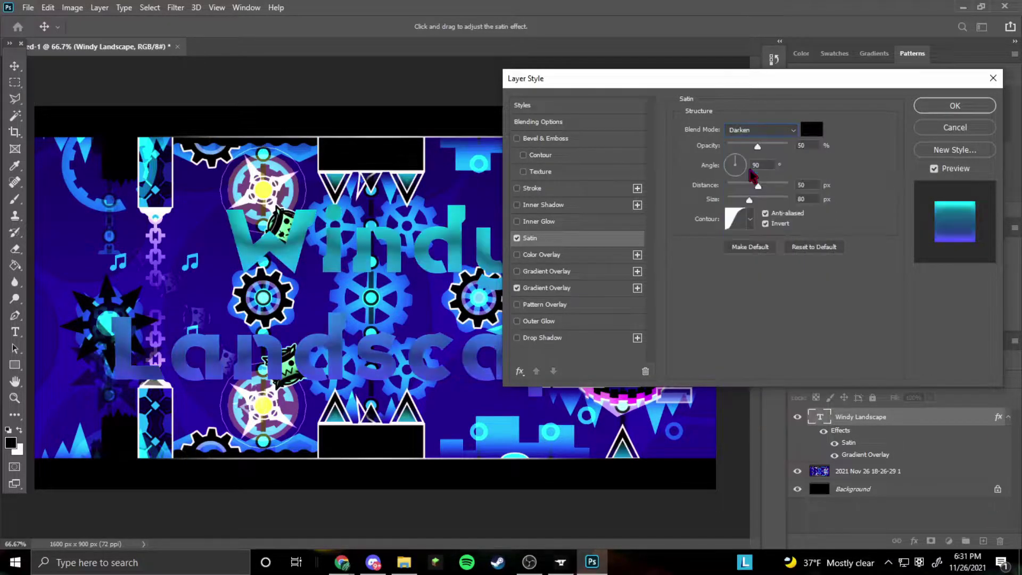
left_click(765, 133)
left_click(878, 179)
left_click(745, 130)
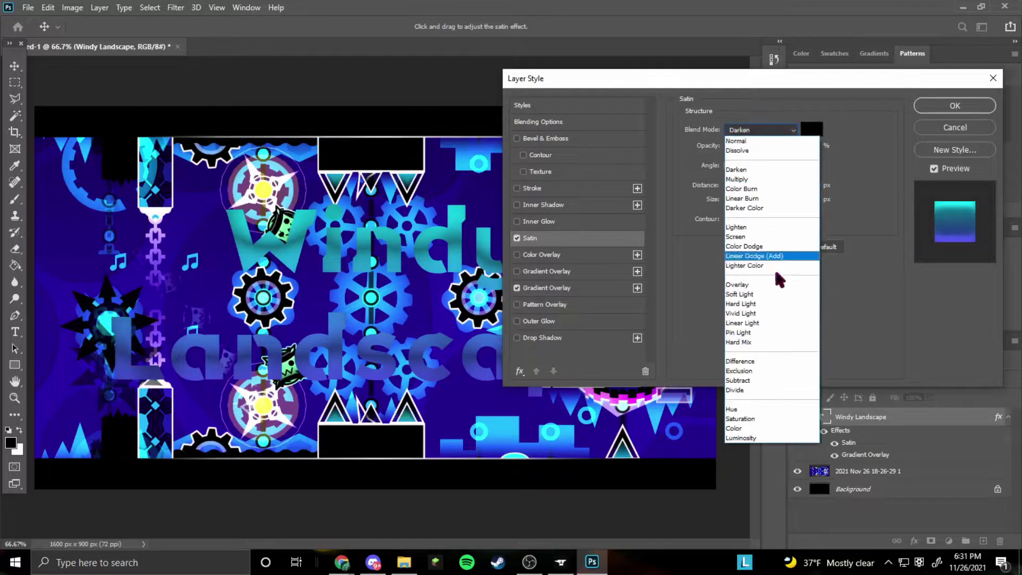
left_click(756, 294)
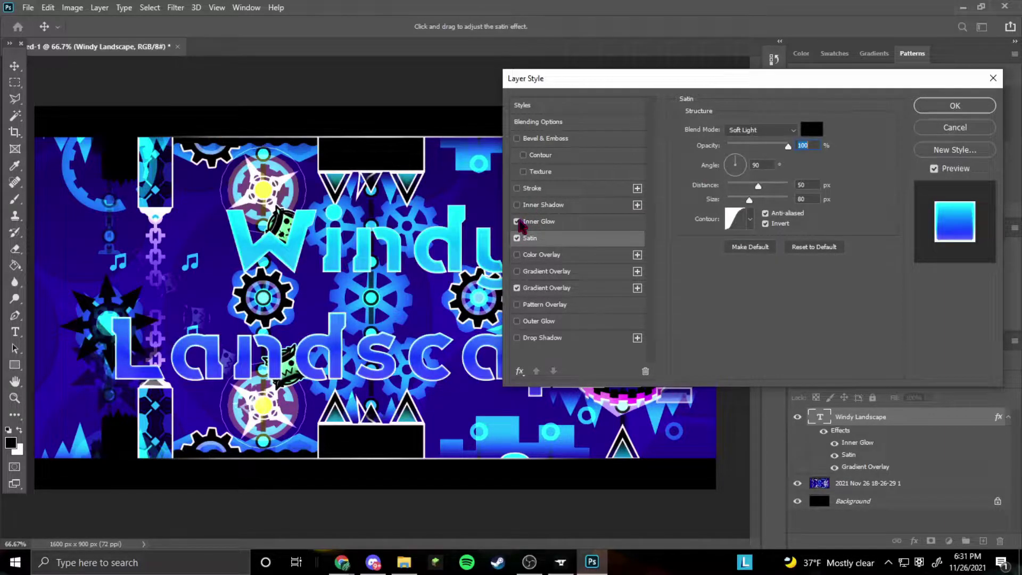
Step: Add a white Inner Glow to the text with choke about 18%, size 3 px and a linear contour
left_click(518, 221)
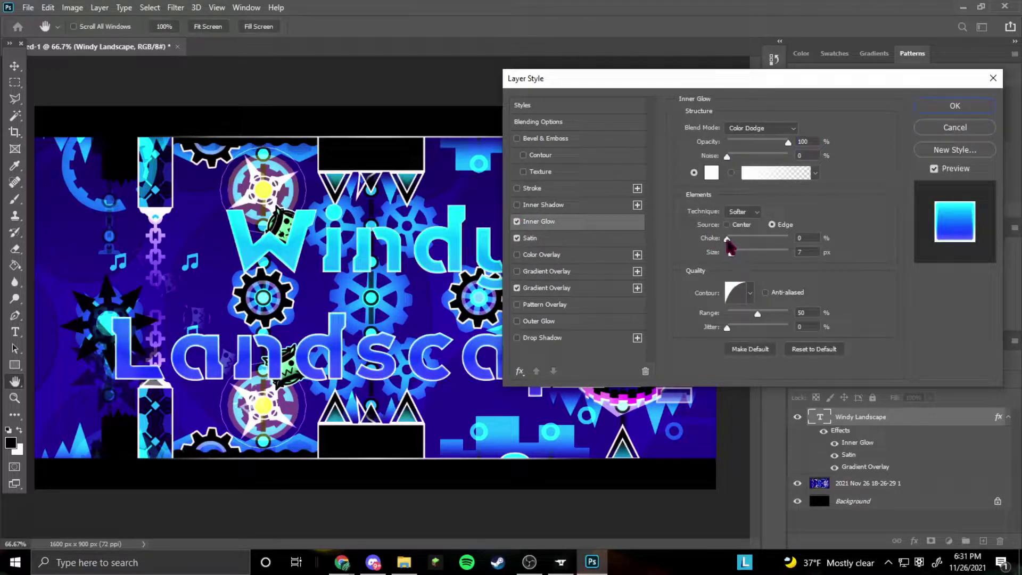
mouse_move(727, 239)
left_mouse_down()
mouse_move(740, 241)
mouse_move(729, 254)
left_mouse_up()
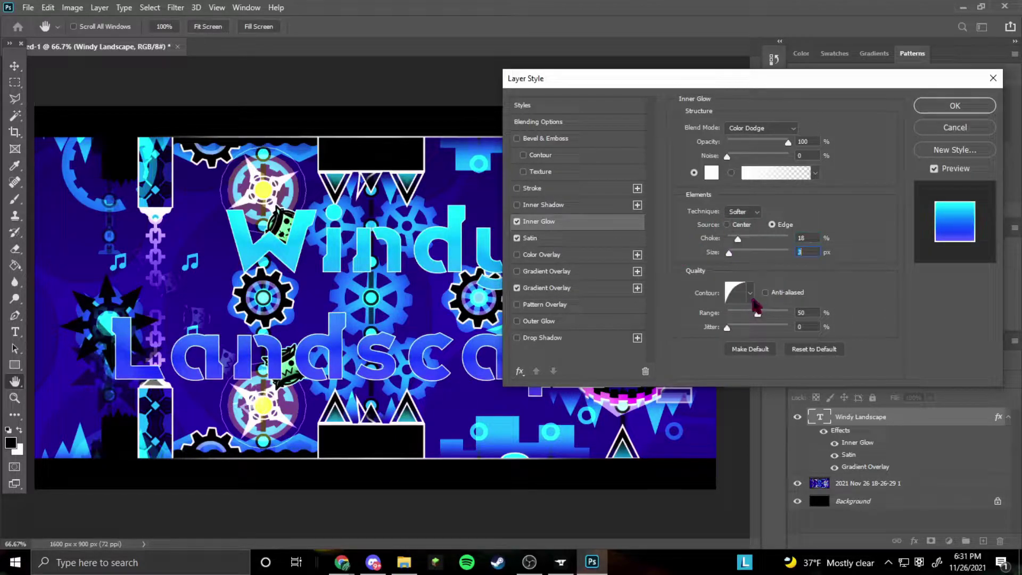
left_click(750, 296)
left_click(670, 331)
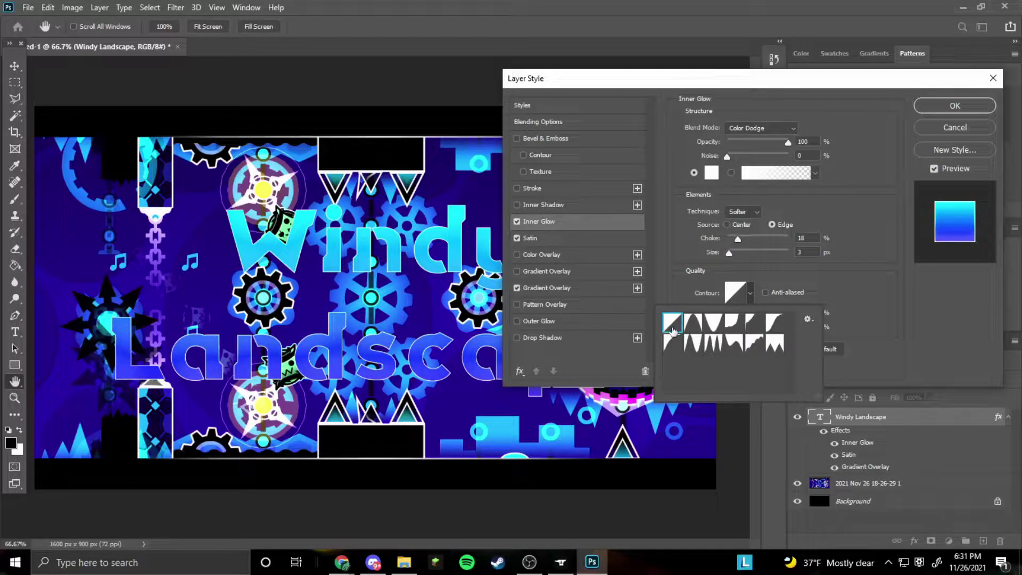
Step: Switch the Inner Glow fill to the white-to-transparent gradient, keeping Color Dodge, and apply the layer style
left_click(770, 128)
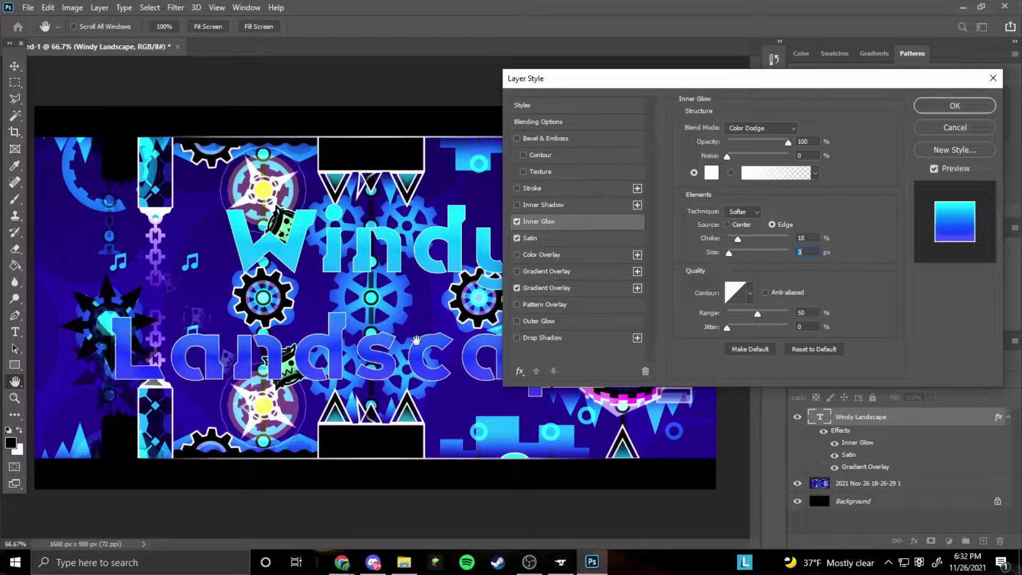
left_click(791, 174)
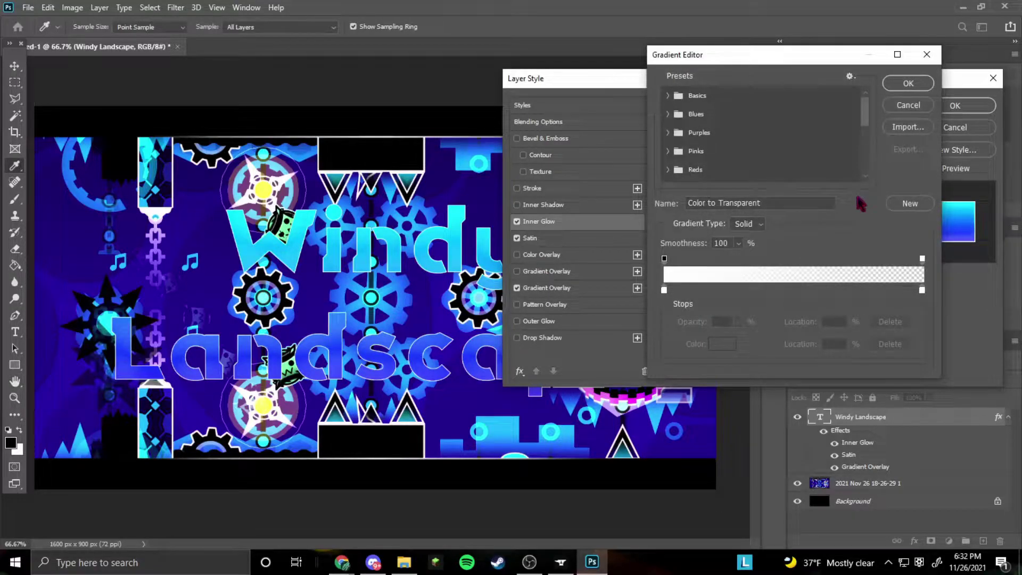
left_click(906, 105)
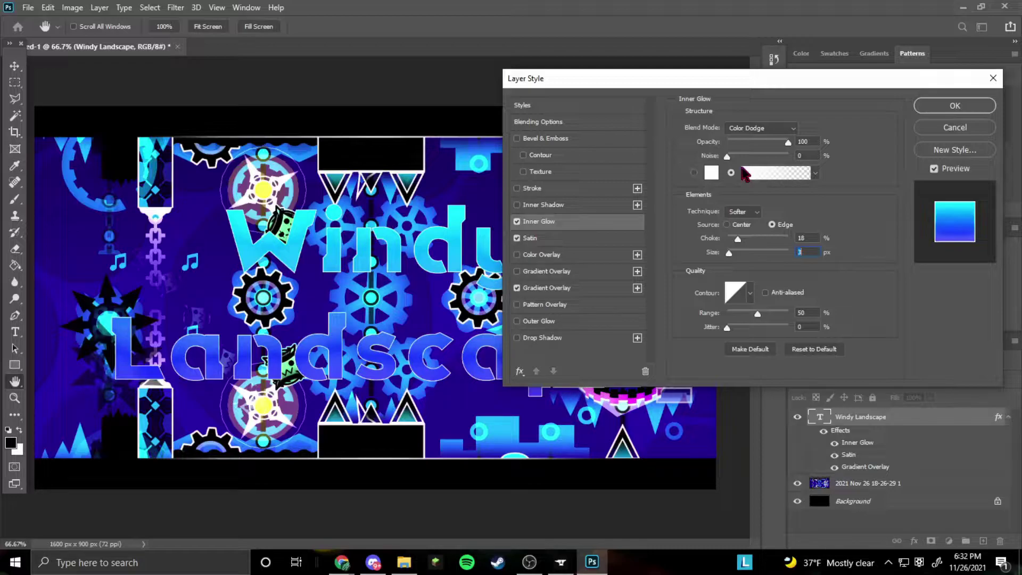
left_click(767, 128)
left_click(889, 136)
left_click(937, 108)
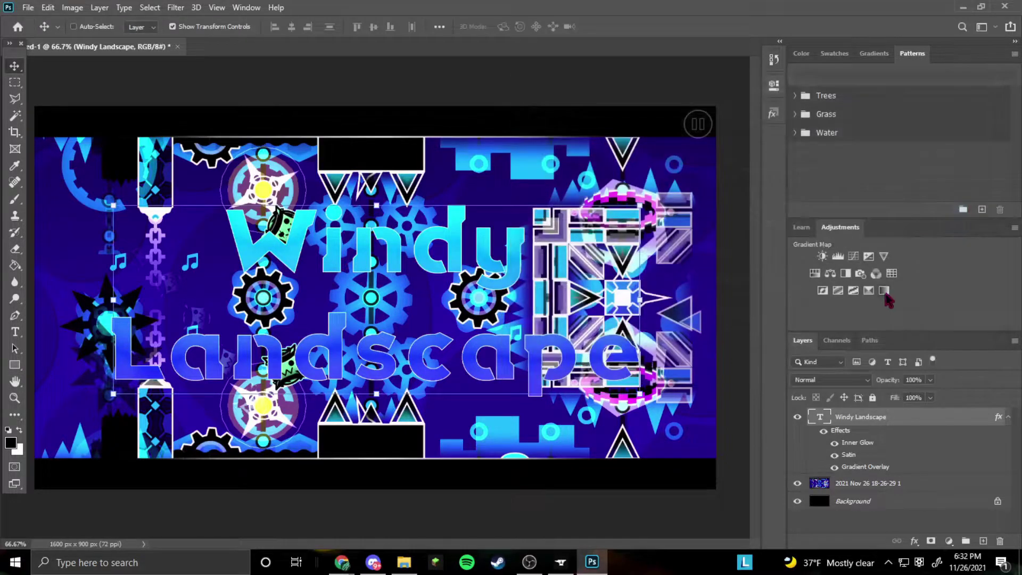
Step: Rasterize the type of the Windy Landscape text layer, keeping its layer effects
right_click(878, 421)
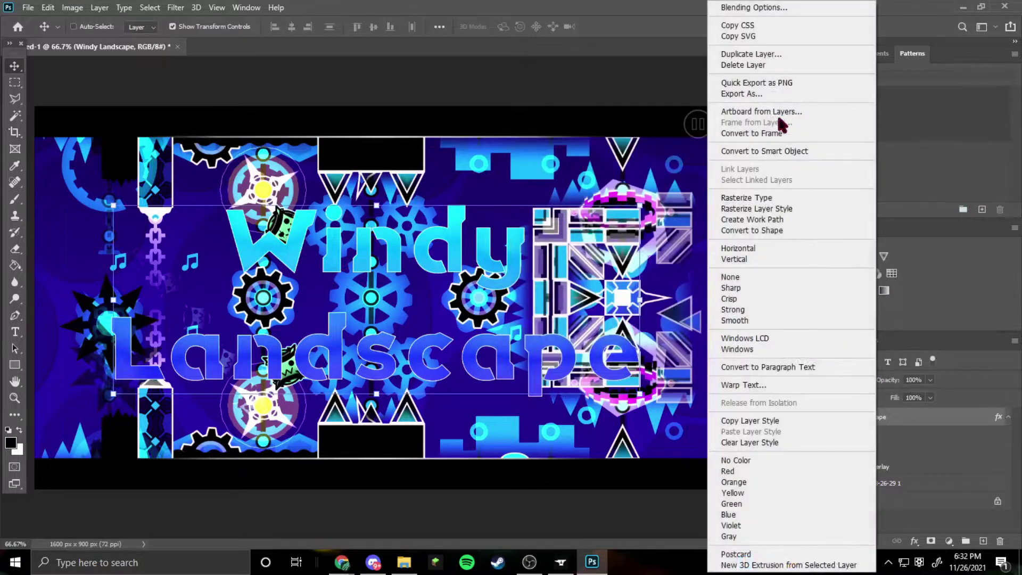
left_click(770, 201)
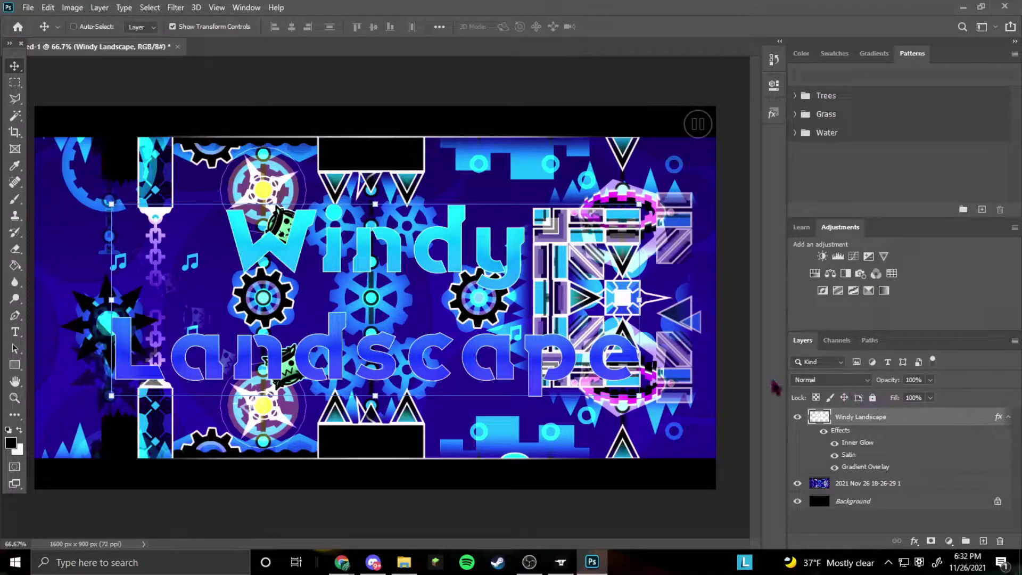
left_click(48, 8)
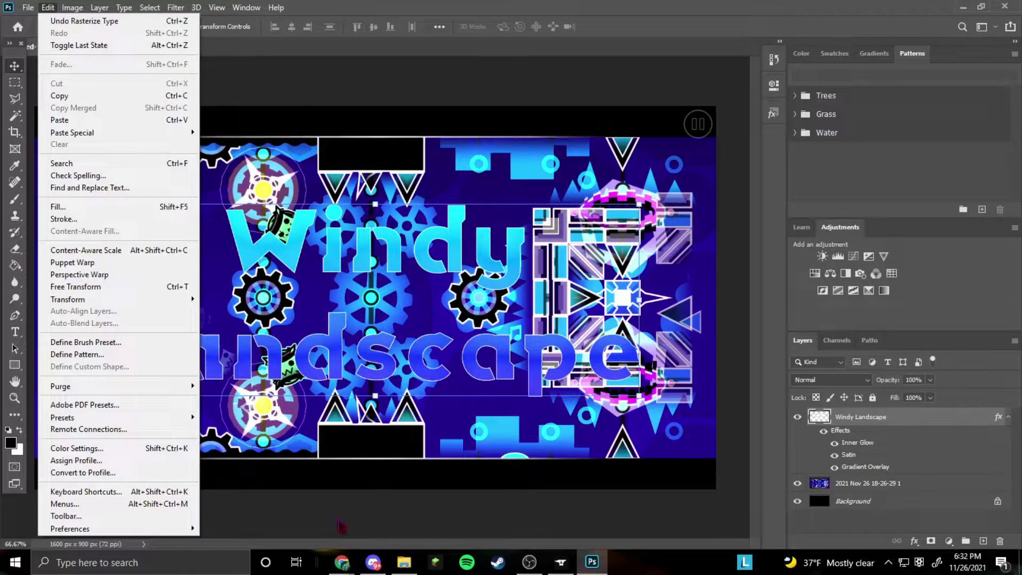
left_click(340, 531)
Step: Apply a Perspective transform to the Windy Landscape title, pulling its upper corners inward and upward so it tapers toward the top
left_click(48, 8)
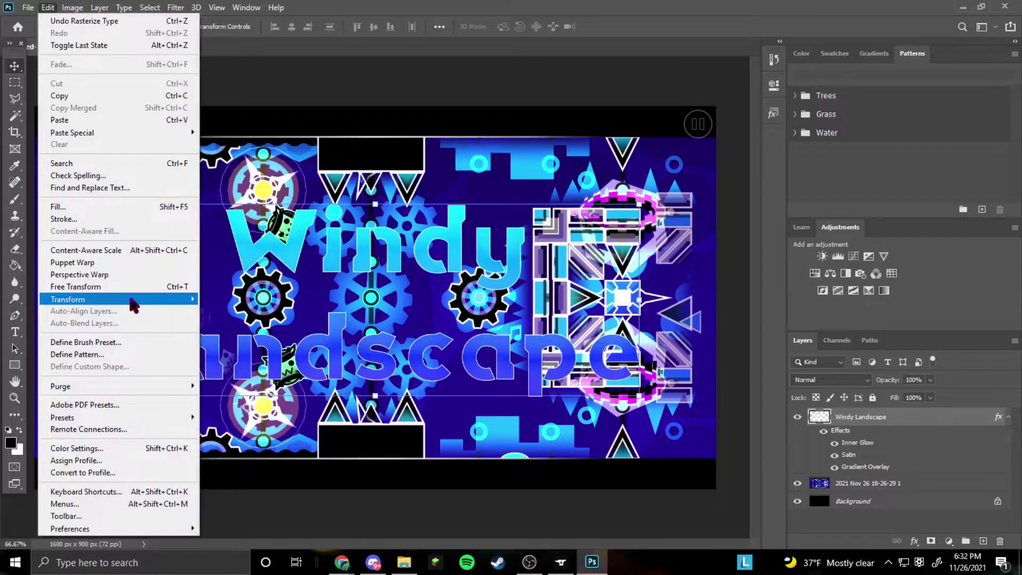
mouse_move(134, 305)
left_click(248, 367)
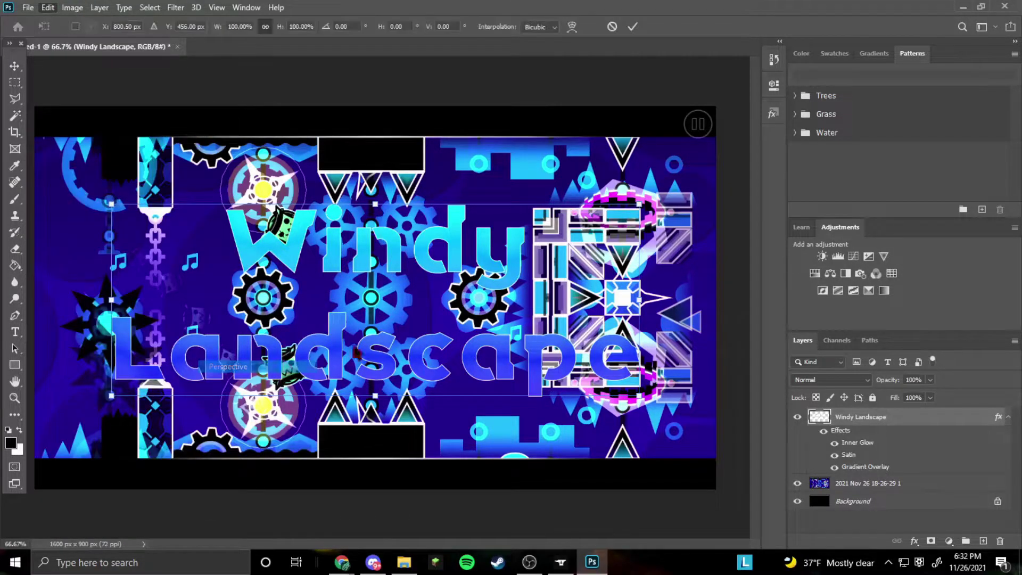
left_click_drag(642, 208, 608, 204)
left_click_drag(143, 204, 153, 193)
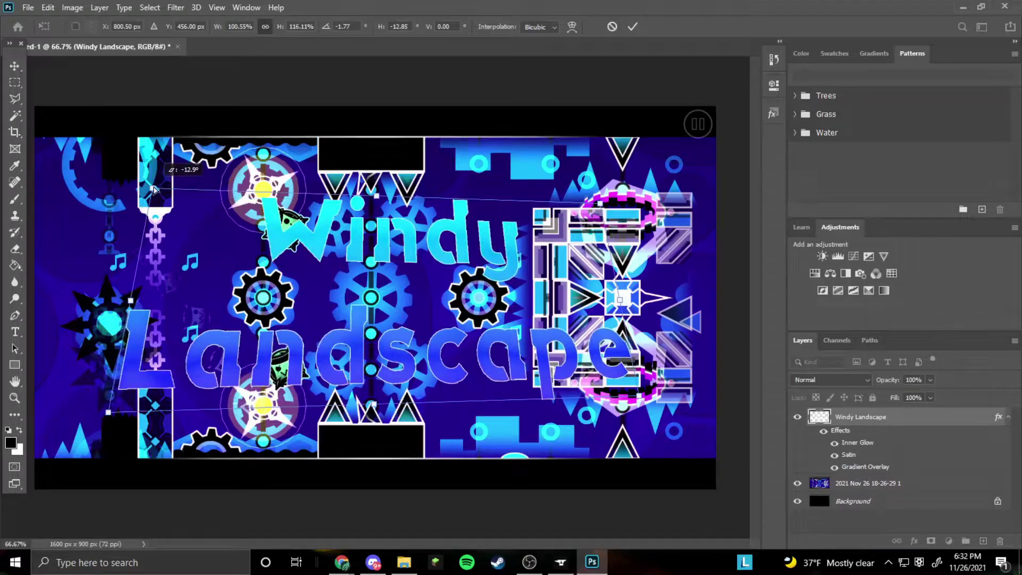
left_click_drag(597, 204, 586, 177)
left_click(632, 26)
Step: Warp the Windy Landscape title with the Flag style at a bend of about 6.4%
left_click(47, 8)
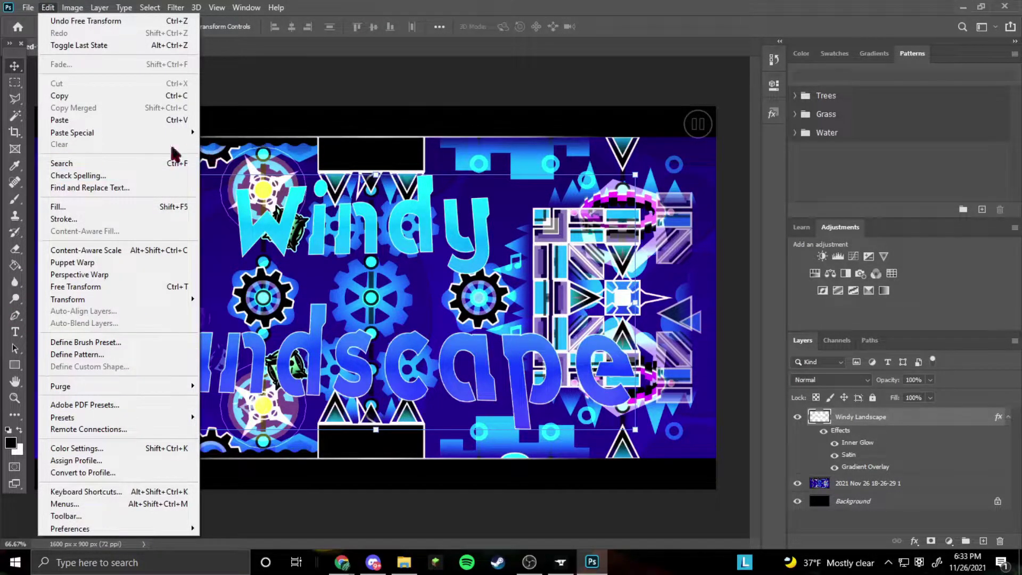
left_click(102, 292)
left_click(47, 7)
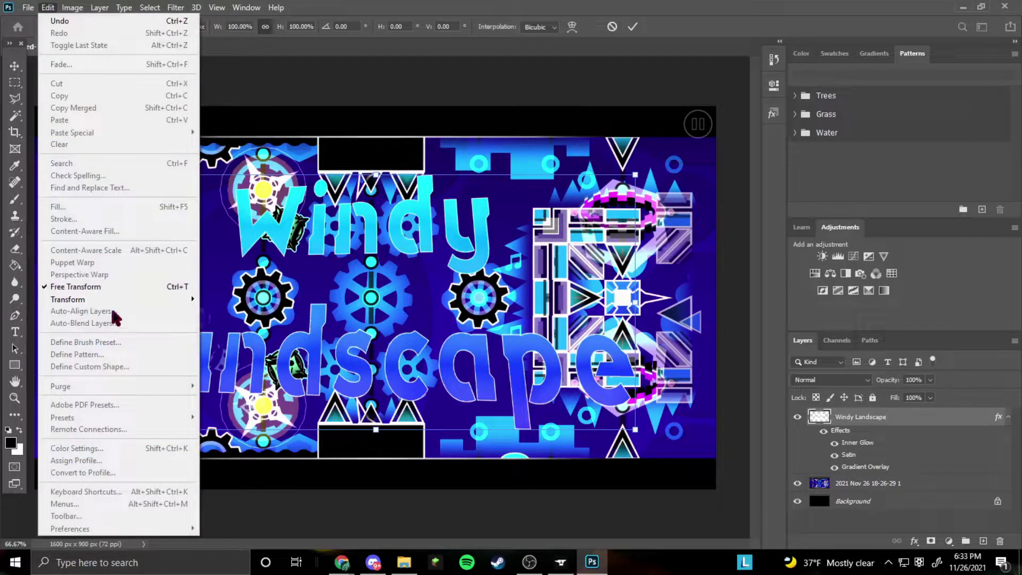
mouse_move(133, 299)
left_click(224, 389)
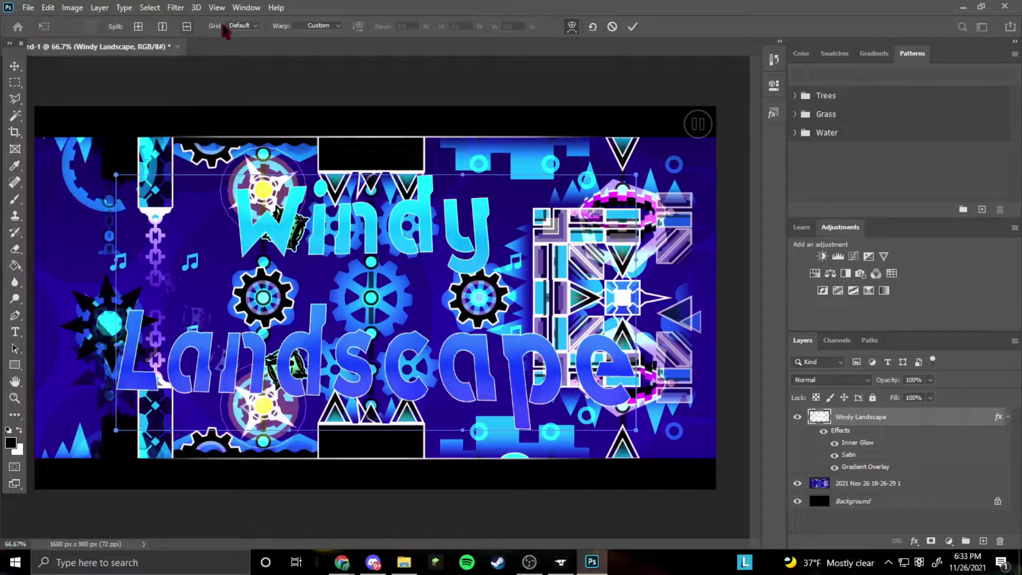
left_click(319, 27)
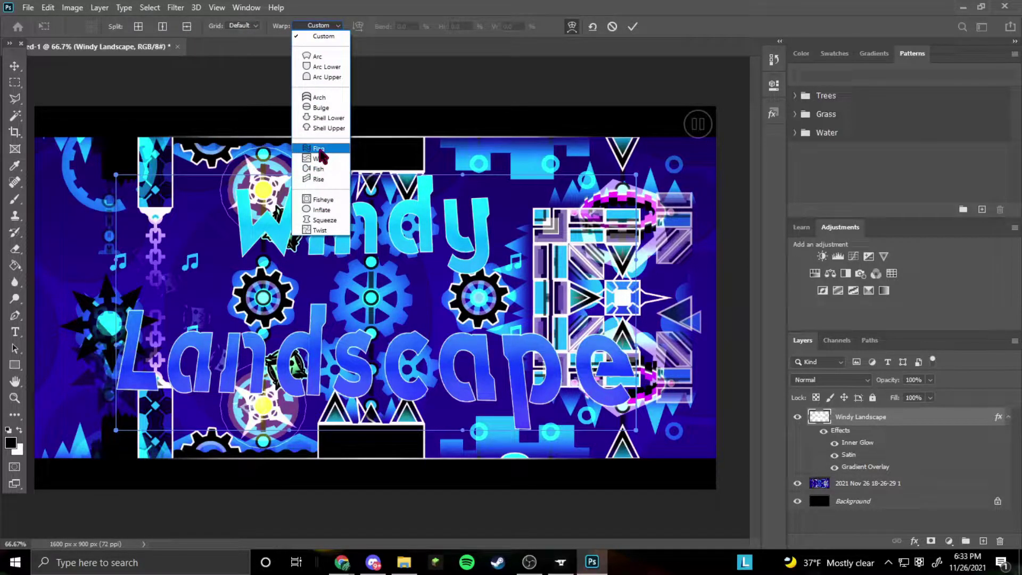
left_click(244, 186)
left_click_drag(115, 177, 91, 167)
left_click(322, 25)
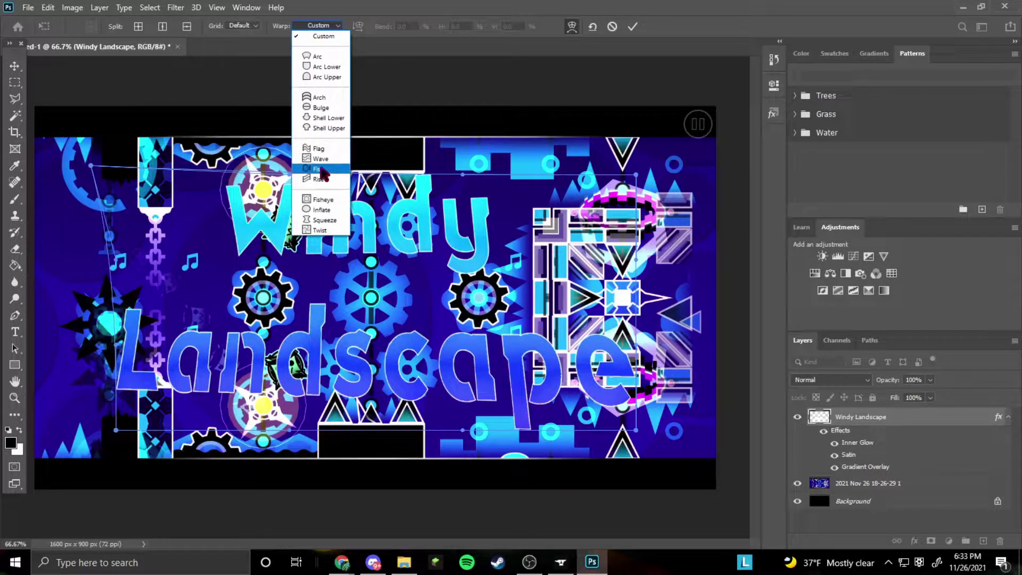
left_click(325, 145)
left_click_drag(247, 118, 235, 168)
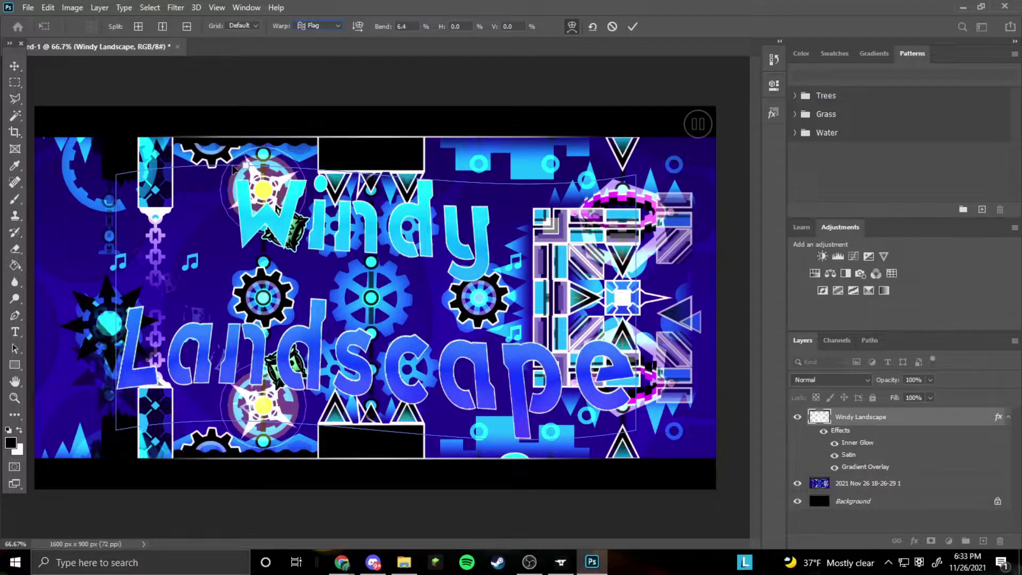
left_click(634, 26)
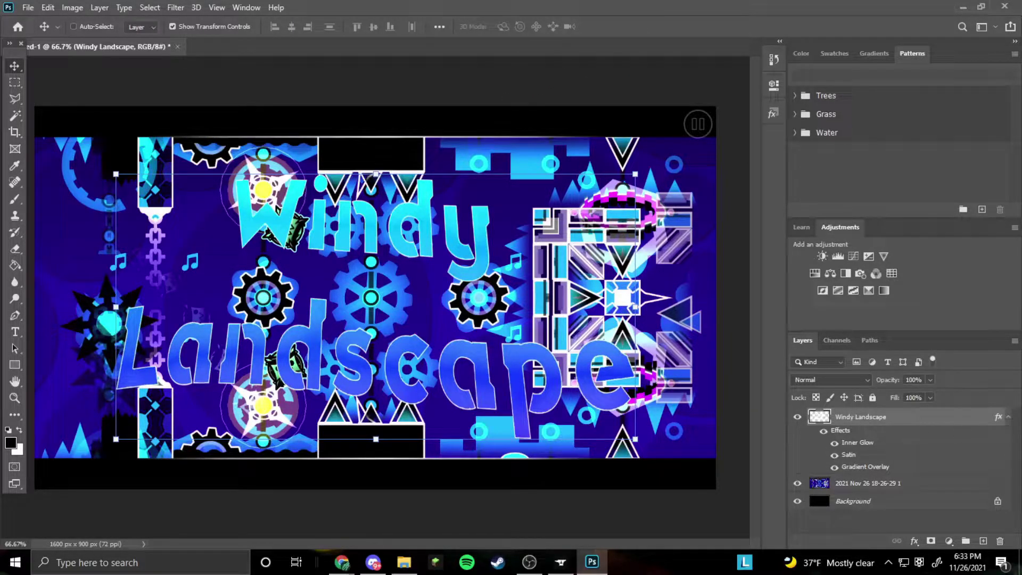
Step: Collapse the effects list of the Windy Landscape layer and duplicate the layer
left_click(1007, 416)
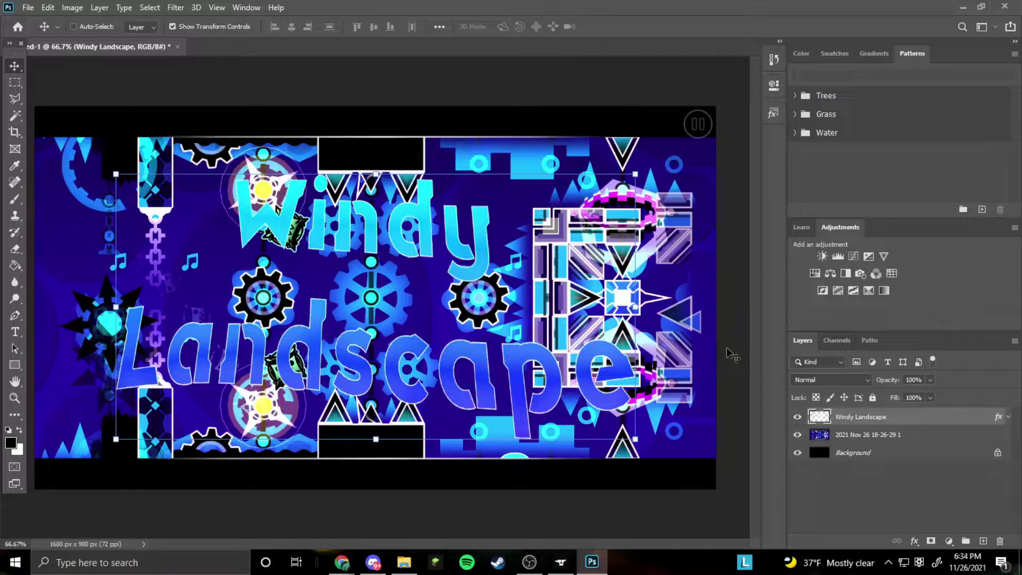
key("ctrl+j")
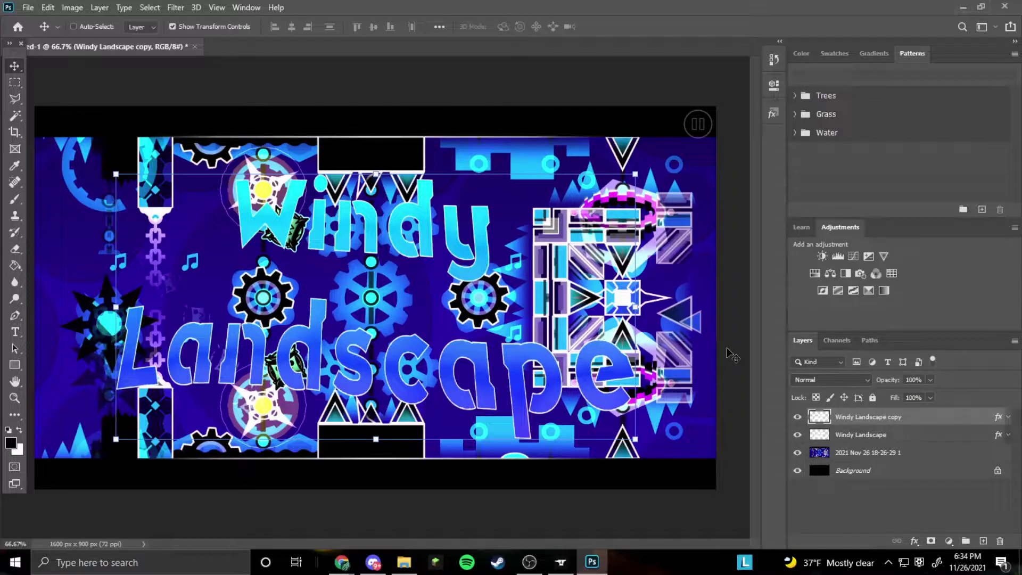
Step: Nudge the duplicated Windy Landscape layer slightly up and to the left of the original title
key("Up")
key("Up")
key("Up")
key("Up")
key("Left")
key("Left")
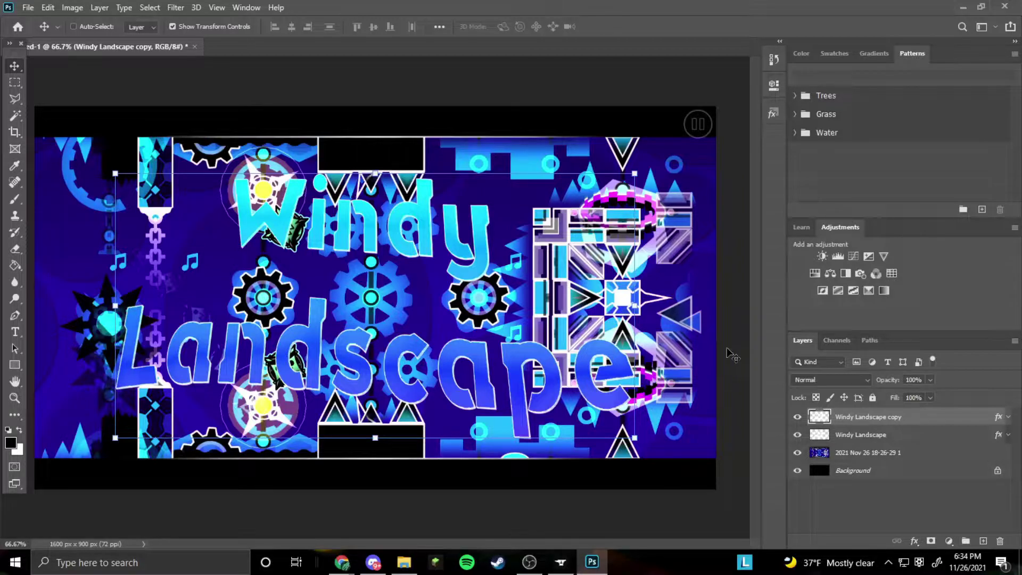
Step: Build up the title's extrusion by repeatedly duplicating the layer up to Windy Landscape copy 7, nudging each copy one step up and left
key("ctrl+j")
key("Up")
key("Left")
key("ctrl+j")
key("Up")
key("Left")
key("ctrl+j")
key("ctrl+j")
key("Up")
key("Left")
key("ctrl+j")
key("Up")
key("Left")
key("ctrl+j")
key("Up")
key("Left")
key("ctrl+u")
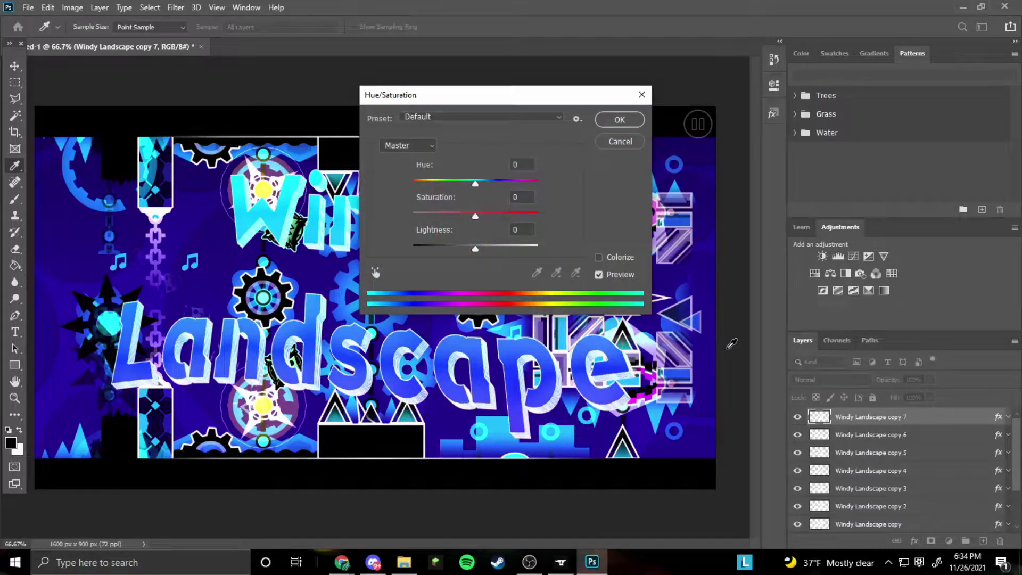
left_click(616, 141)
Step: Deepen the extrusion by continuing to duplicate and nudge the title up and left until Windy Landscape copy 13
key("v")
key("Up")
key("Left")
key("Up")
key("Left")
key("ctrl+j")
key("Up")
key("Left")
key("ctrl+j")
key("Up")
key("Left")
key("Up")
key("Left")
key("ctrl+j")
key("Up")
key("Left")
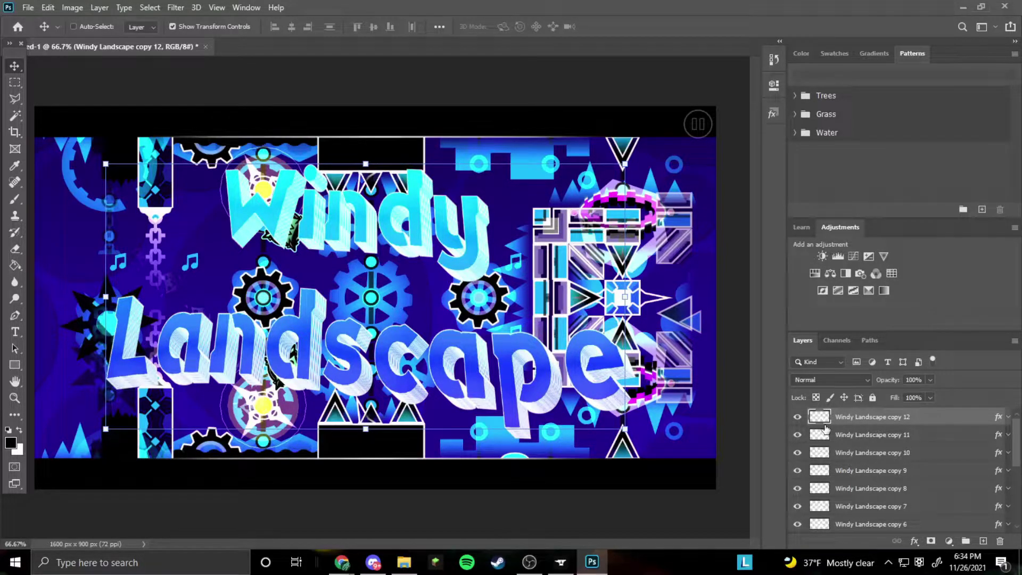
key("Up")
key("Left")
Step: Group all the title layers from Windy Landscape through copy 12, leaving Windy Landscape copy 13 outside on top
scroll(900, 481, "down", 5)
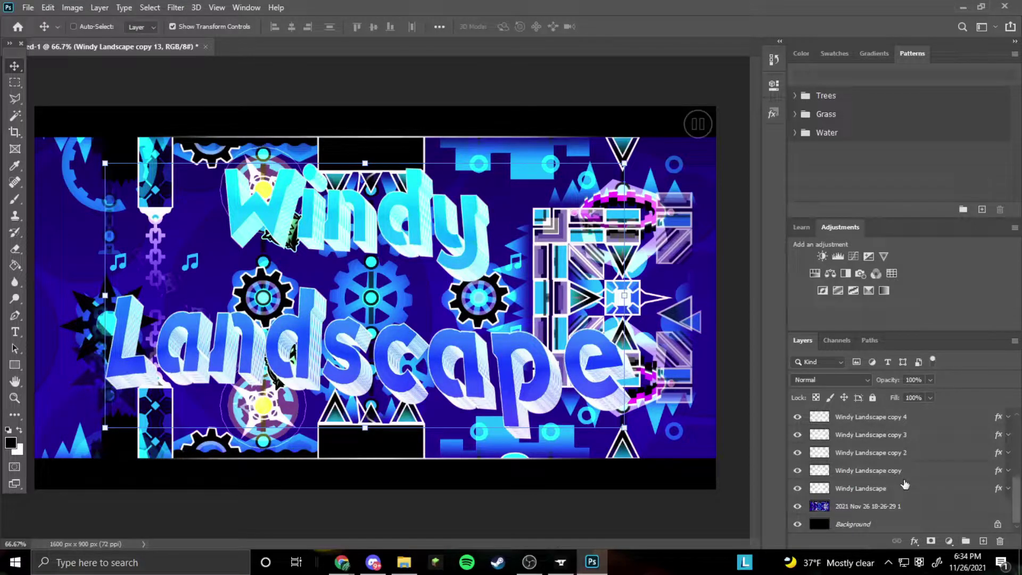
scroll(905, 485, "up", 5)
scroll(900, 453, "down", 5)
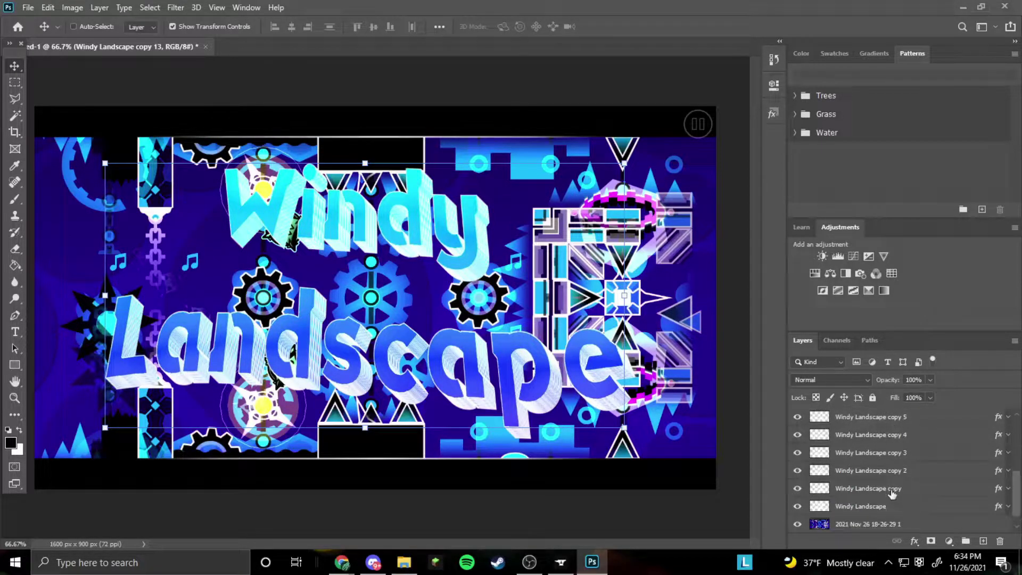
left_click(880, 505, "shift")
scroll(883, 506, "down", 1)
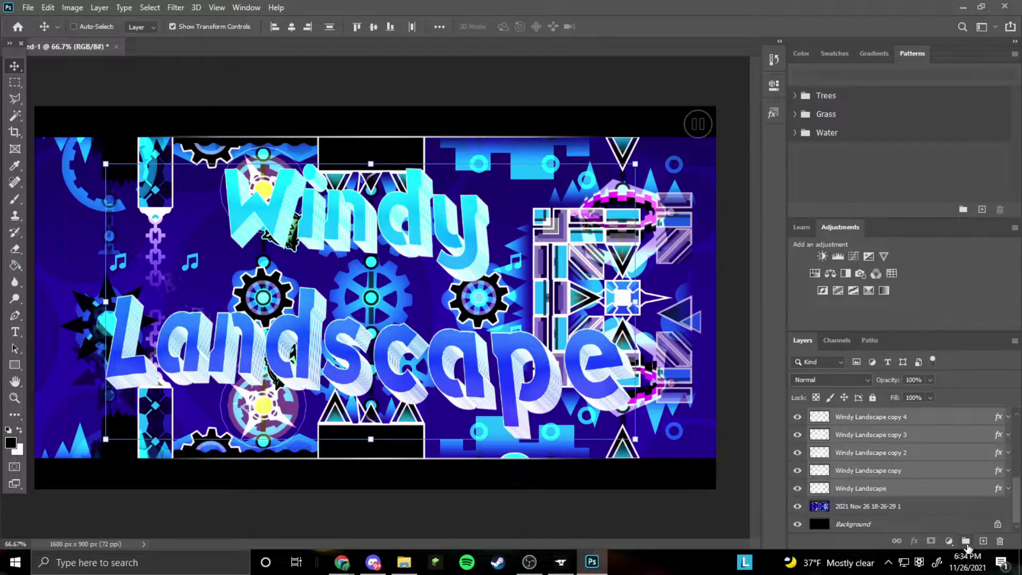
left_click(966, 542)
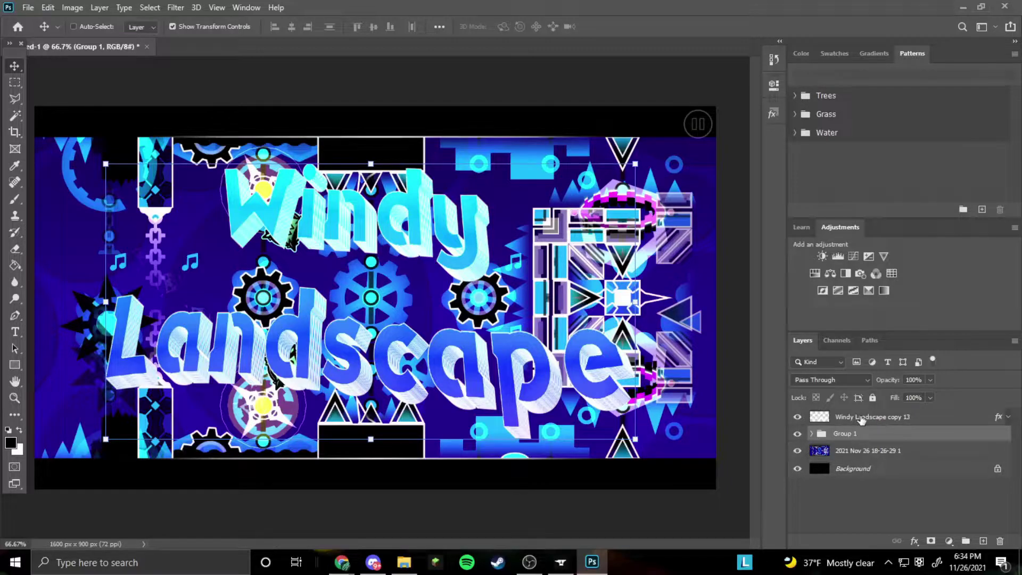
Step: Add a Hue/Saturation adjustment layer directly above Group 1
right_click(853, 435)
left_click(912, 538)
left_click(948, 540)
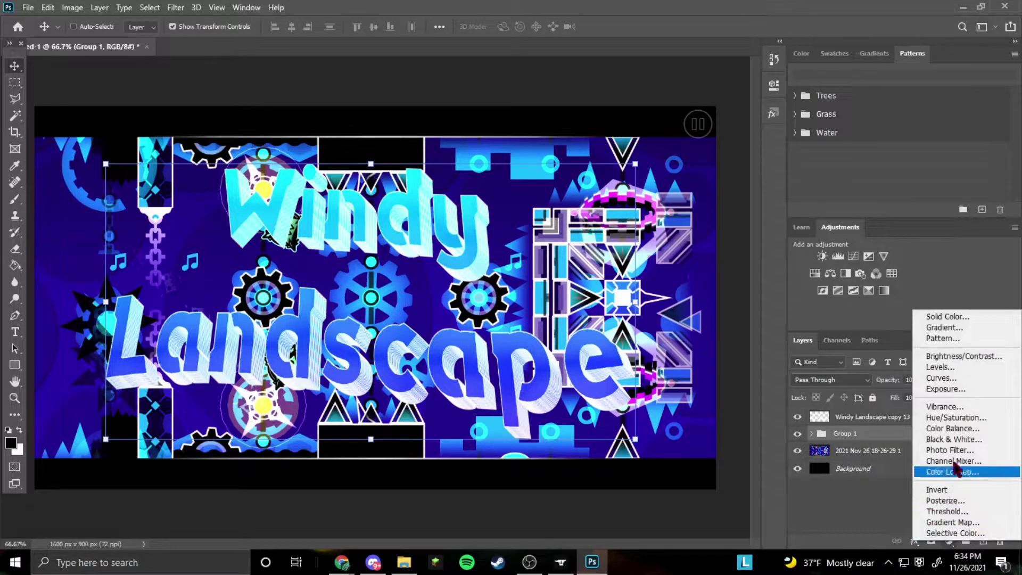
left_click(956, 419)
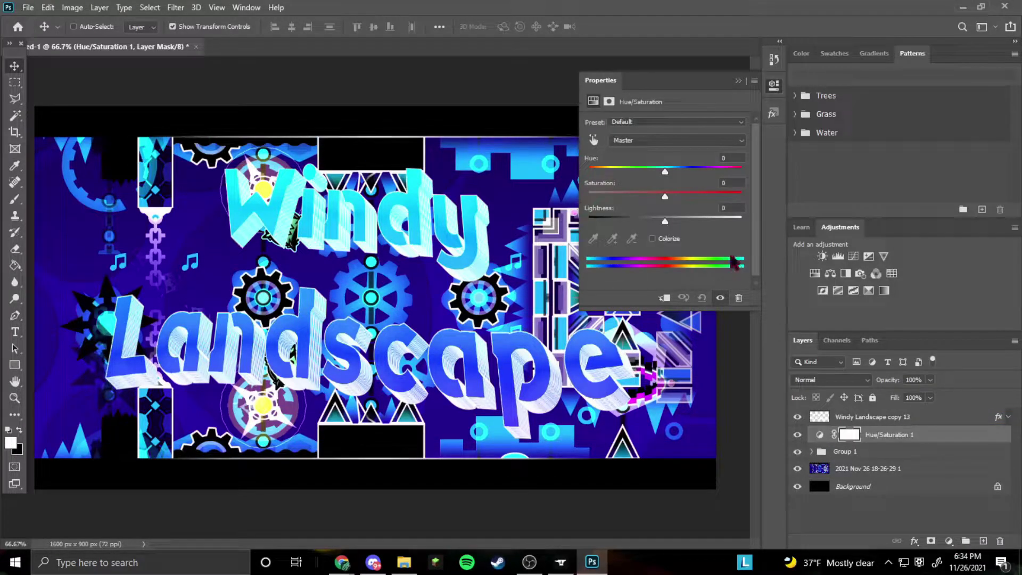
left_click(949, 542)
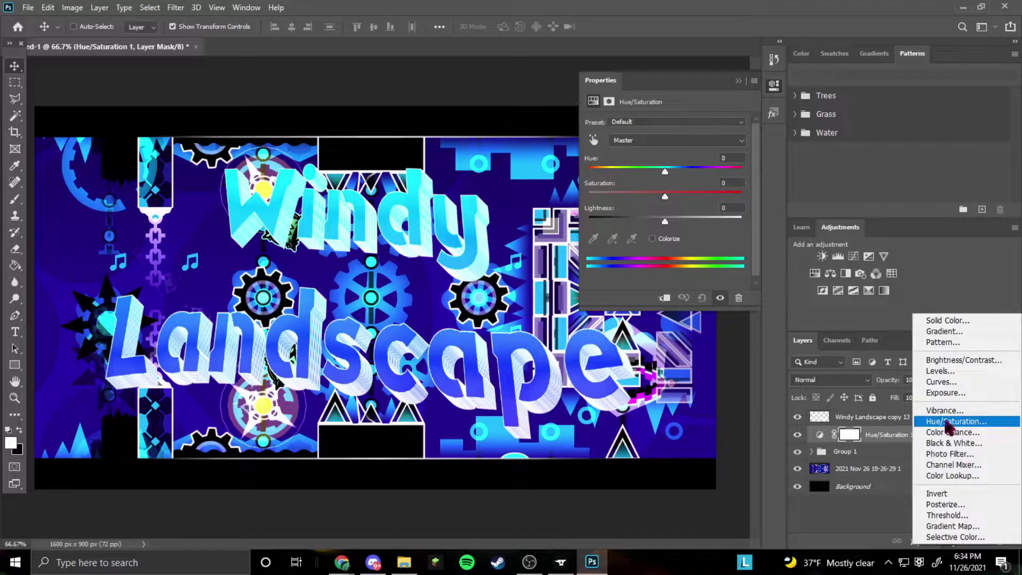
left_click(671, 234)
Step: Set the adjustment layer's Lightness to -45 and raise its Saturation above +70
left_click_drag(665, 222, 629, 224)
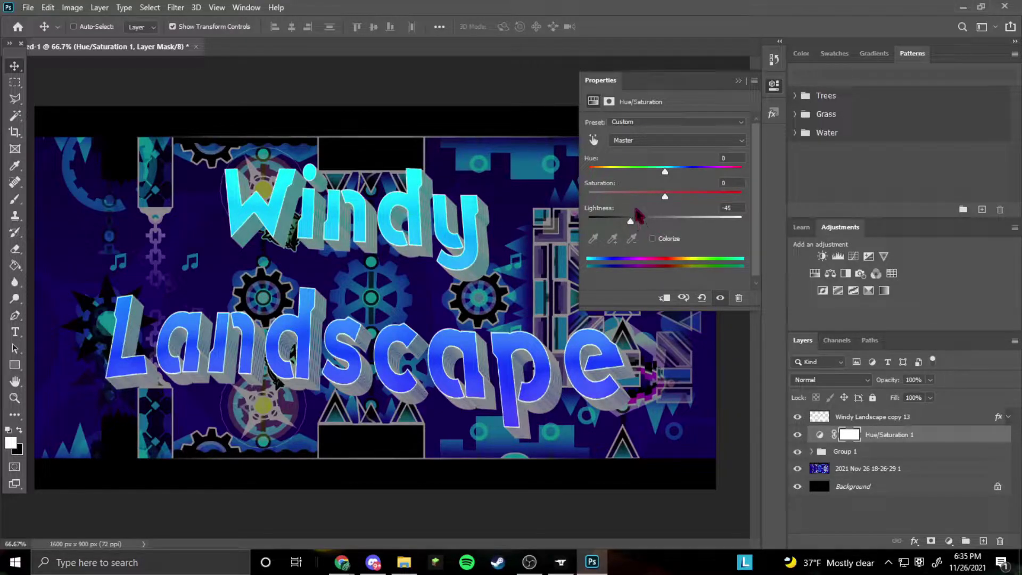
left_click_drag(663, 195, 719, 193)
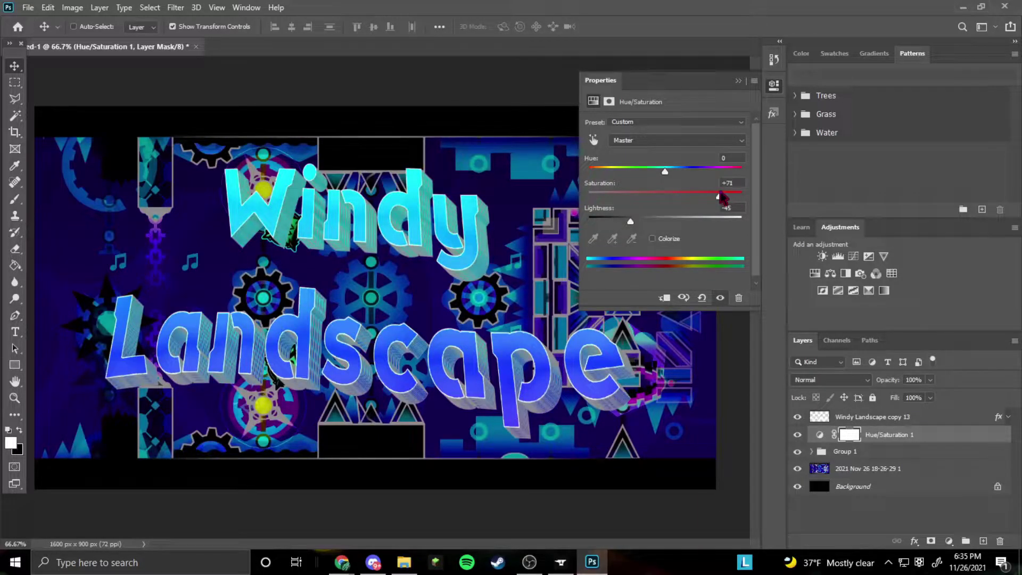
mouse_move(727, 196)
left_mouse_down()
mouse_move(705, 198)
mouse_move(774, 182)
mouse_move(715, 191)
mouse_move(738, 182)
mouse_move(725, 195)
left_mouse_up()
left_click(739, 81)
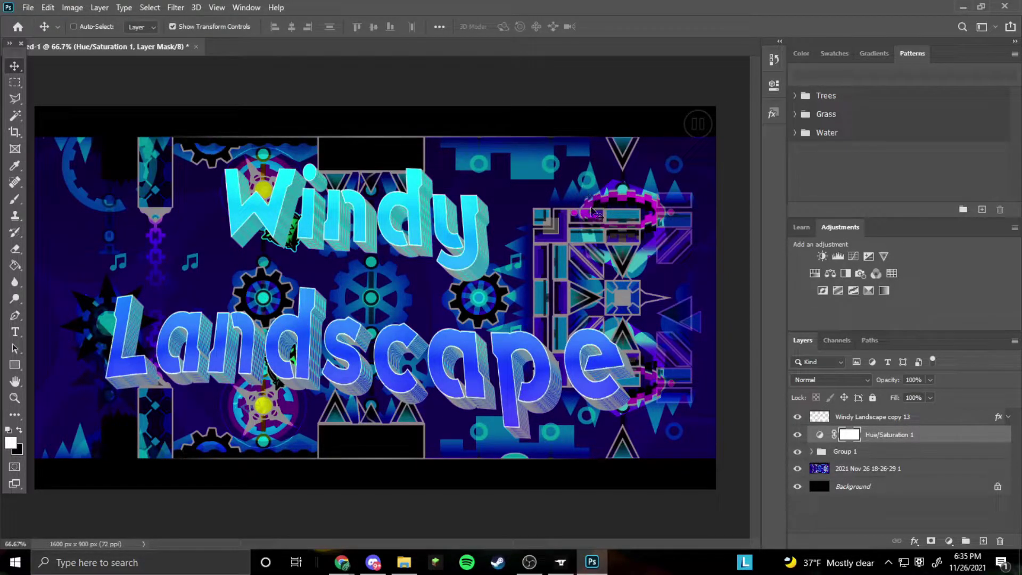
Step: Enable Bevel & Emboss on Windy Landscape copy 13 and set its size to 1 px
right_click(884, 416)
left_click(756, 23)
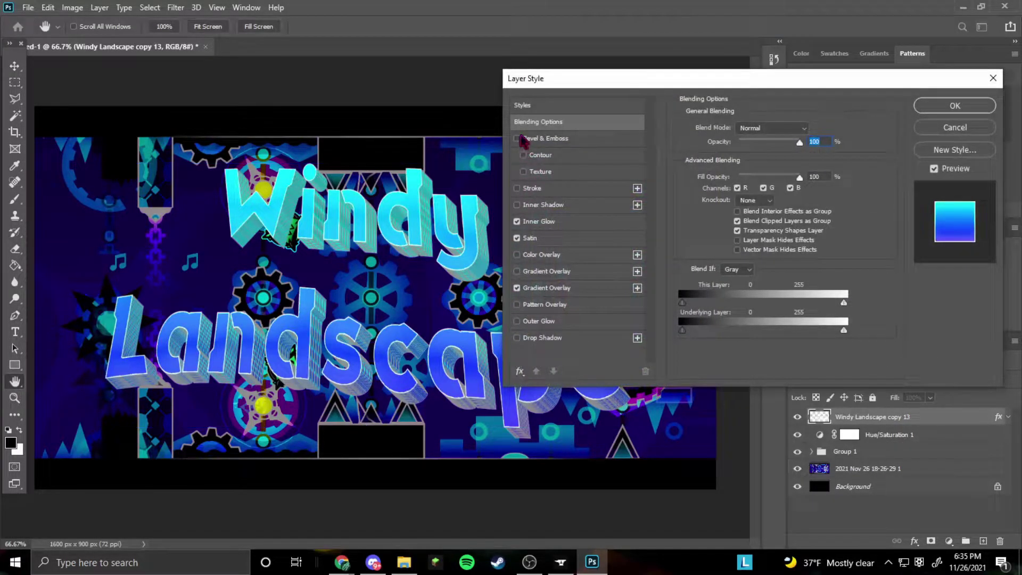
left_click(517, 139)
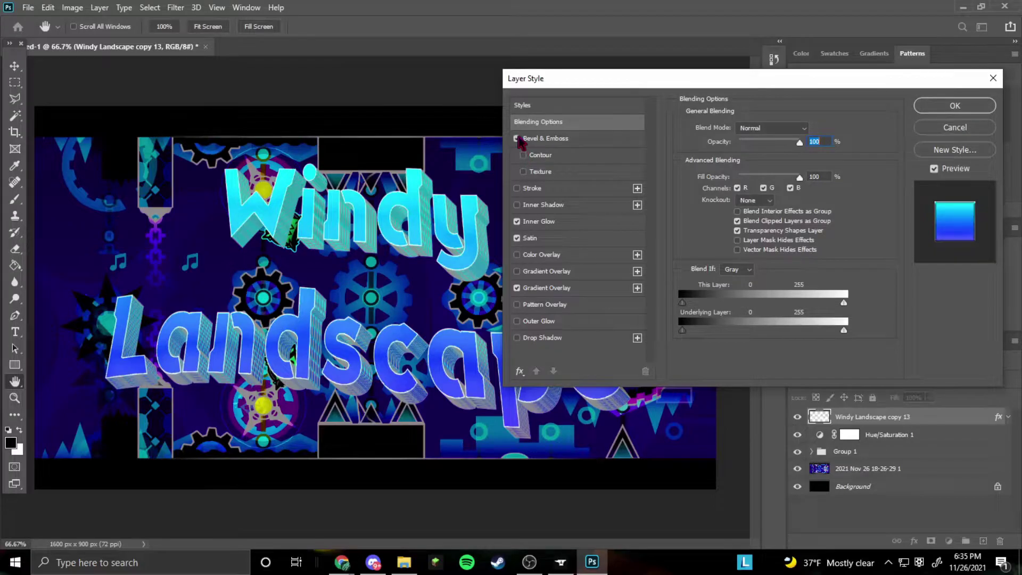
left_click(549, 139)
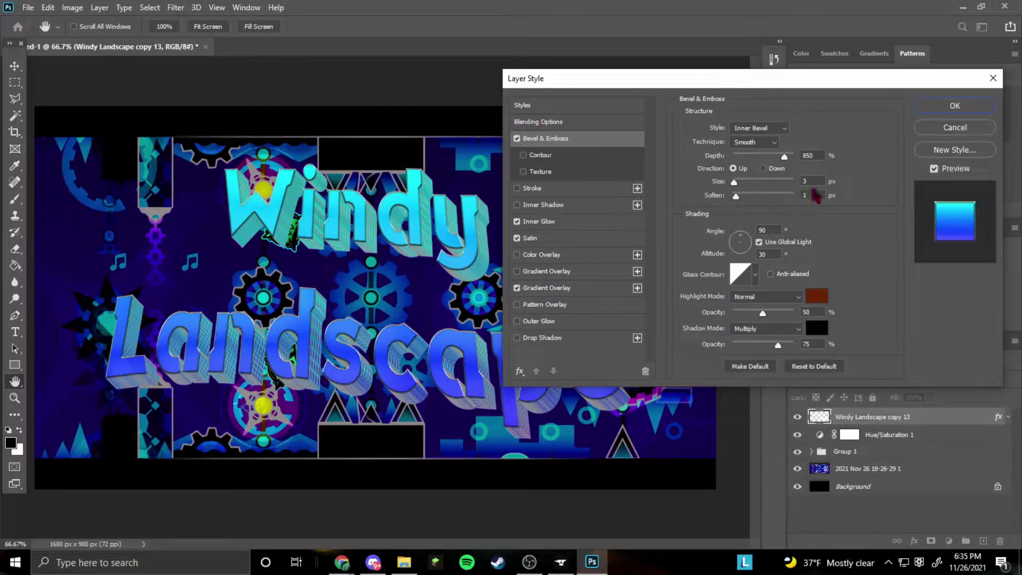
left_click_drag(735, 183, 732, 184)
left_click_drag(733, 182, 734, 183)
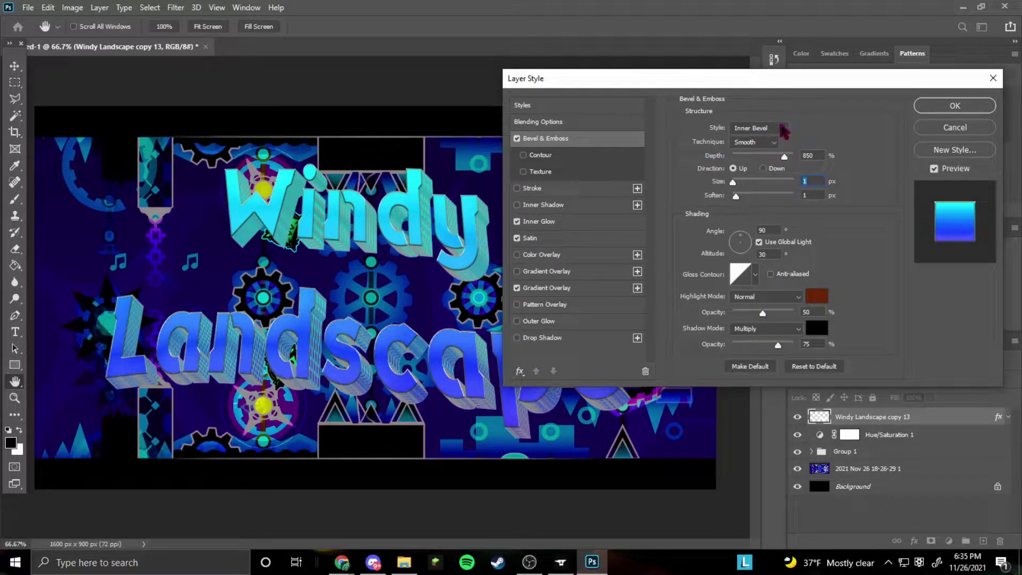
Step: Set the bevel's shading light to an angle of 42° and an altitude of 42°
left_click(743, 169)
left_click(745, 248)
left_click_drag(748, 250, 745, 239)
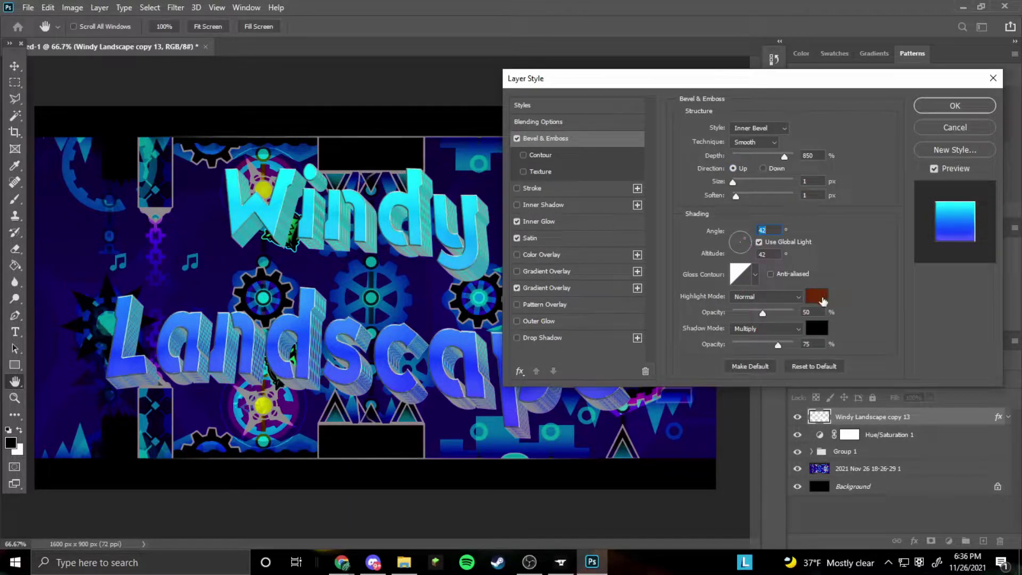
Step: Change the bevel's highlight color to the dark indigo 13004d sampled from the artwork
left_click(815, 298)
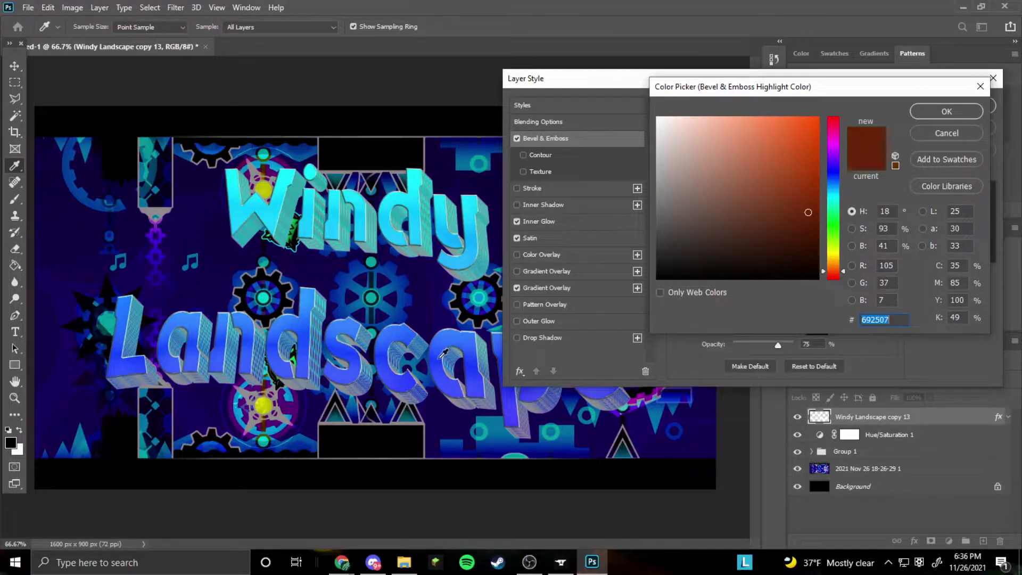
left_click(439, 358)
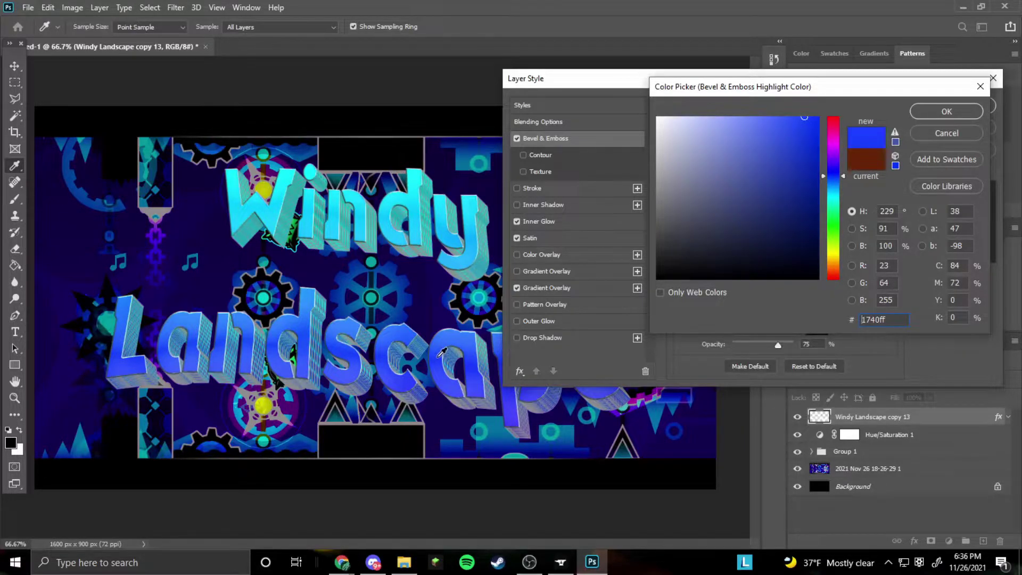
left_click(440, 354)
left_click_drag(897, 95, 937, 53)
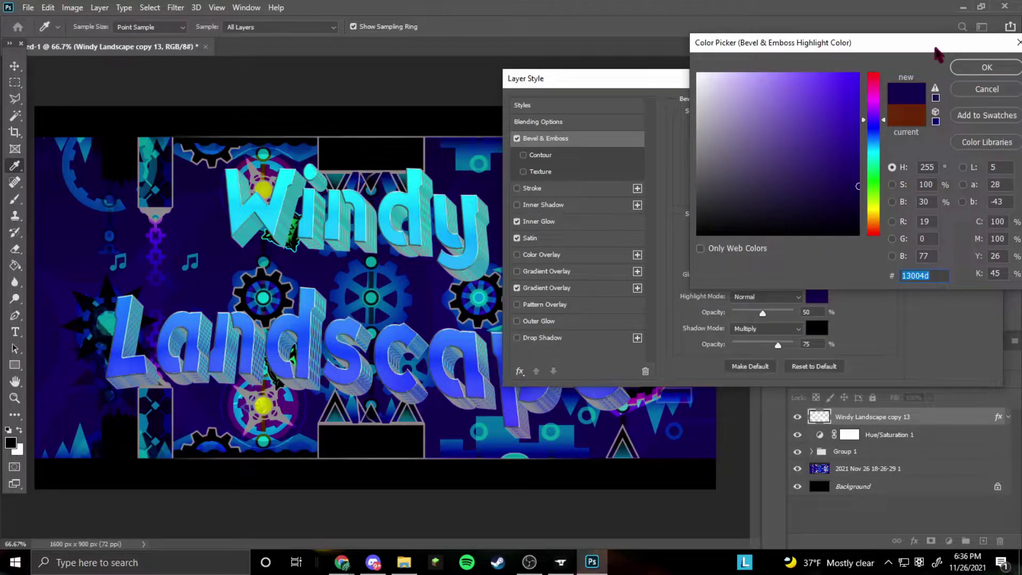
left_click(988, 67)
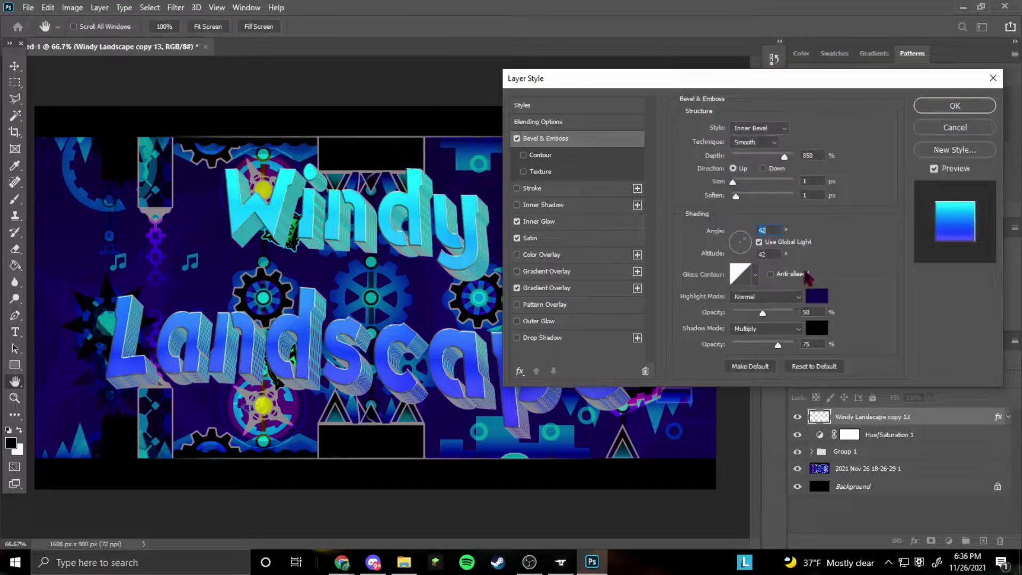
Step: Set the bevel's highlight opacity to 100% and its shadow opacity to 0%, and apply the layer style
mouse_move(778, 345)
left_mouse_down()
mouse_move(743, 349)
mouse_move(844, 346)
mouse_move(659, 350)
left_mouse_up()
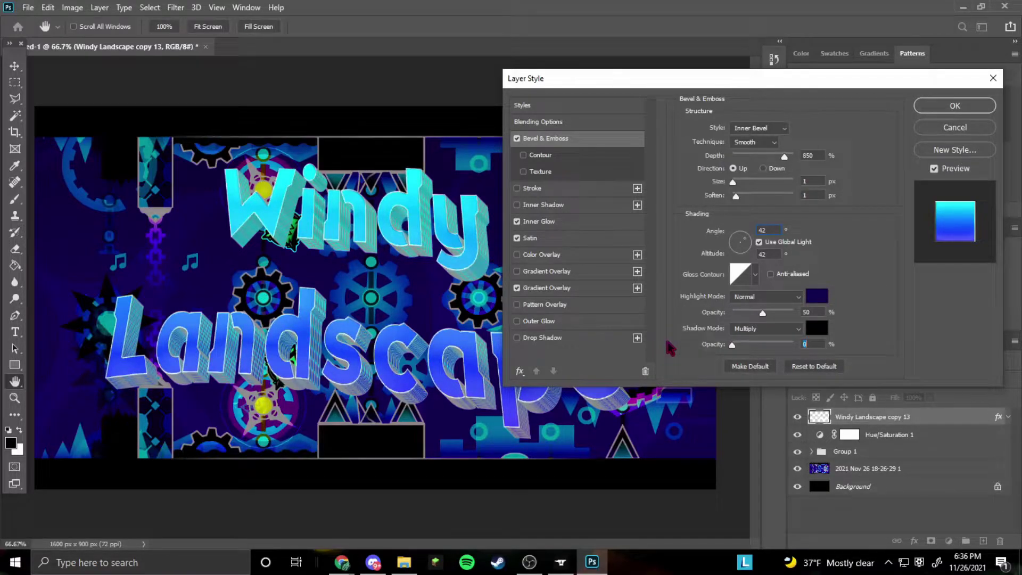
left_click_drag(763, 314, 833, 325)
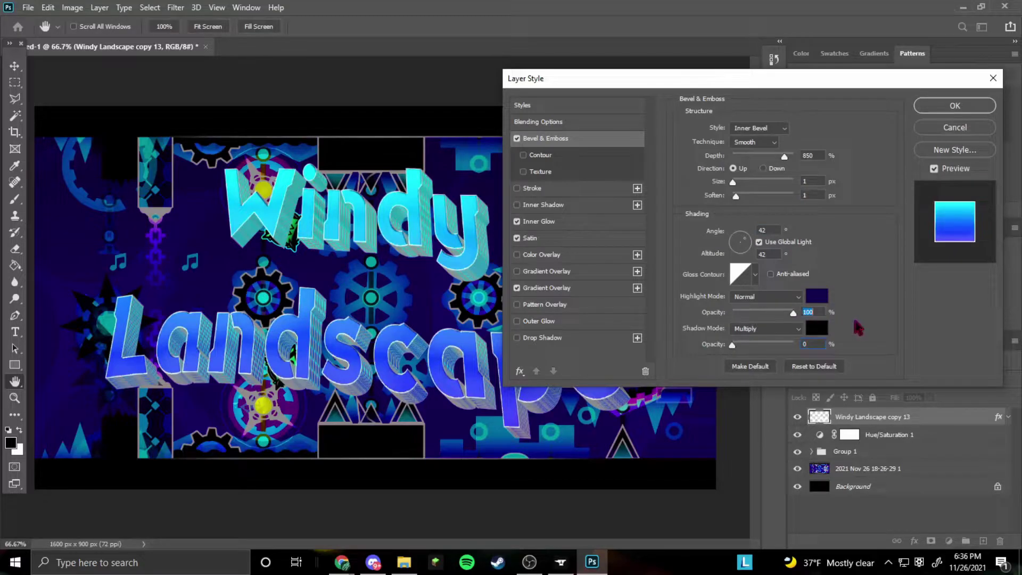
mouse_move(759, 346)
left_mouse_down()
mouse_move(773, 349)
mouse_move(735, 351)
mouse_move(791, 352)
mouse_move(745, 352)
mouse_move(778, 349)
mouse_move(766, 345)
mouse_move(723, 357)
left_mouse_up()
left_click(955, 105)
Step: Merge the Hue/Saturation 1 adjustment layer with Group 1 so it darkens only the extrusion
left_click(887, 437)
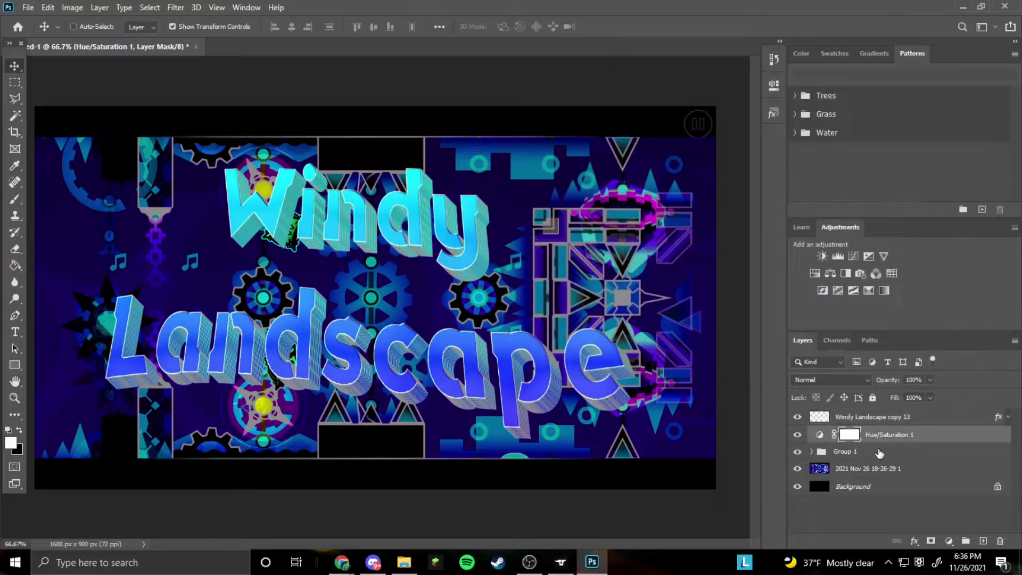
right_click(880, 454)
left_click(861, 435)
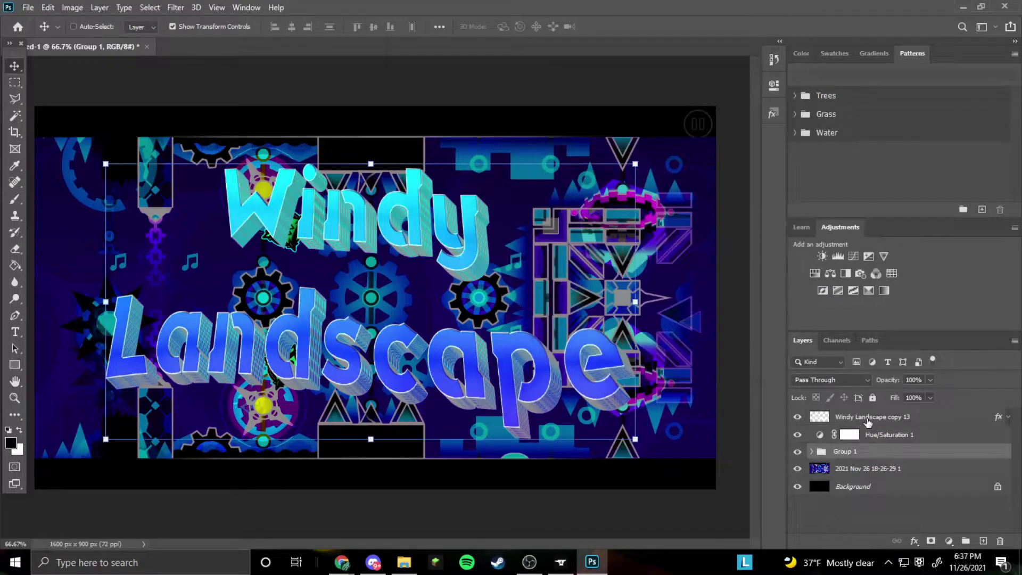
left_click(876, 441)
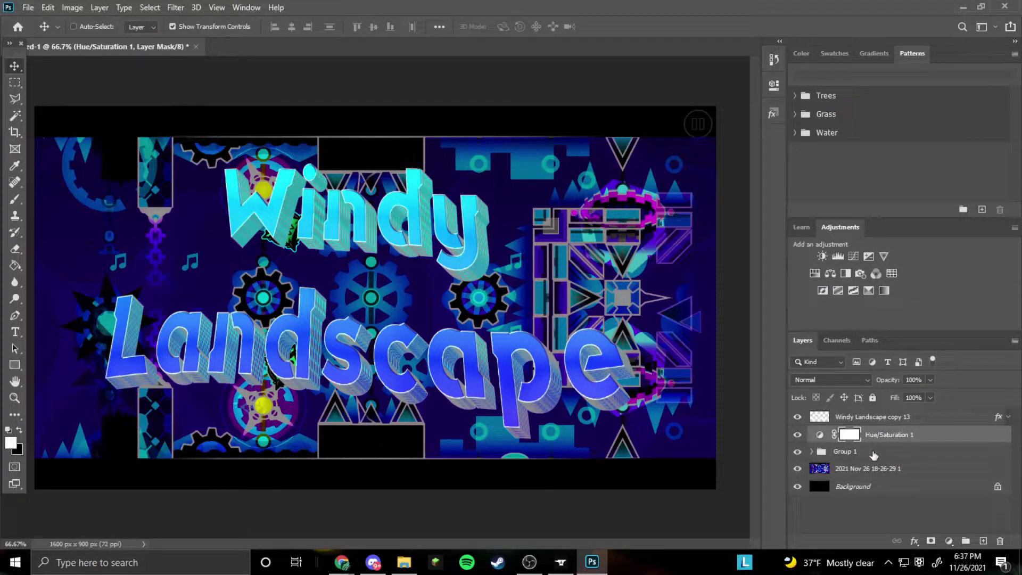
left_click(873, 453, "shift")
right_click(874, 447)
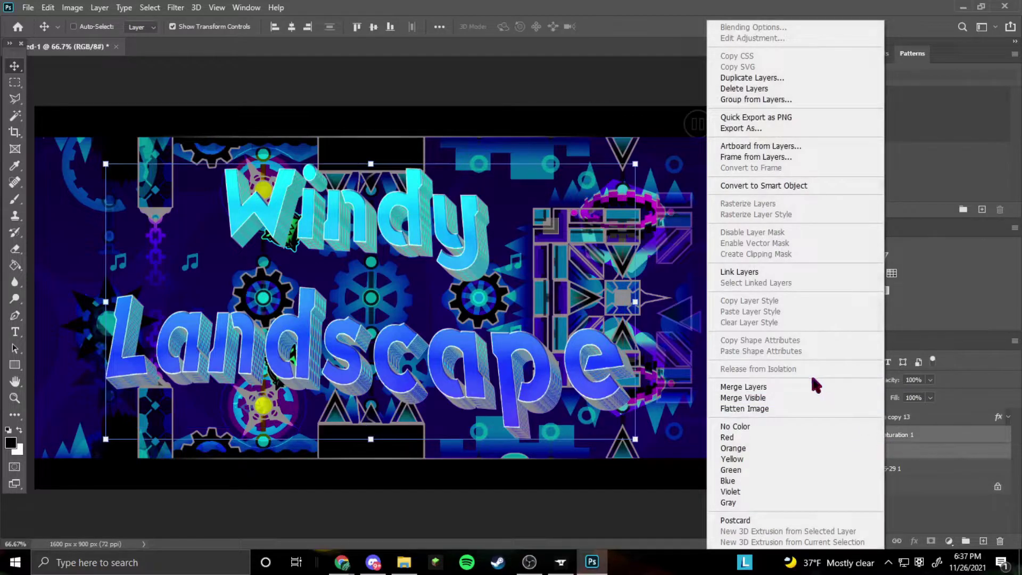
left_click(810, 384)
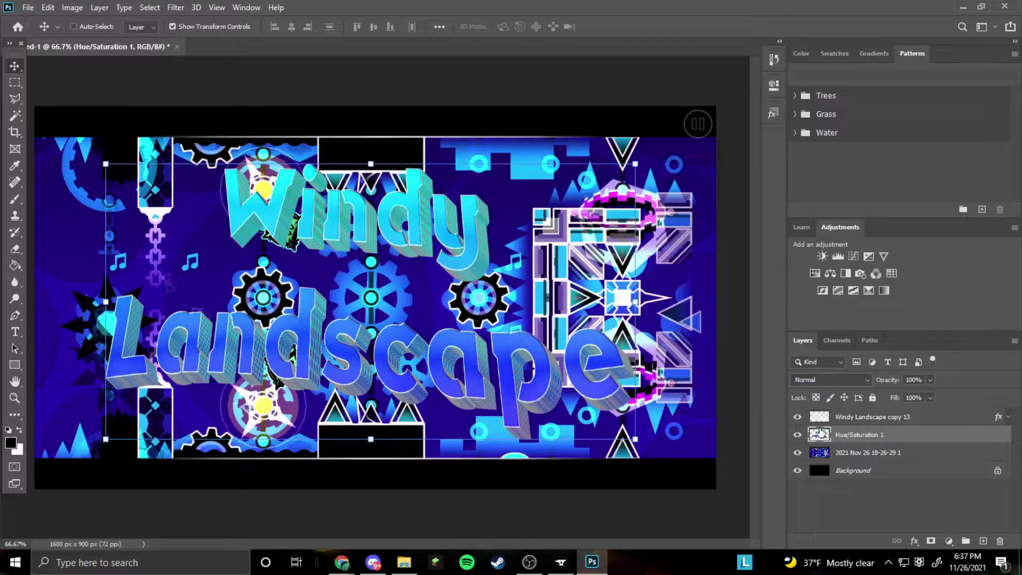
Step: Turn on a Gradient Overlay in the layer style of the Hue/Saturation 1 extrusion layer
left_click(949, 540)
left_click(864, 505)
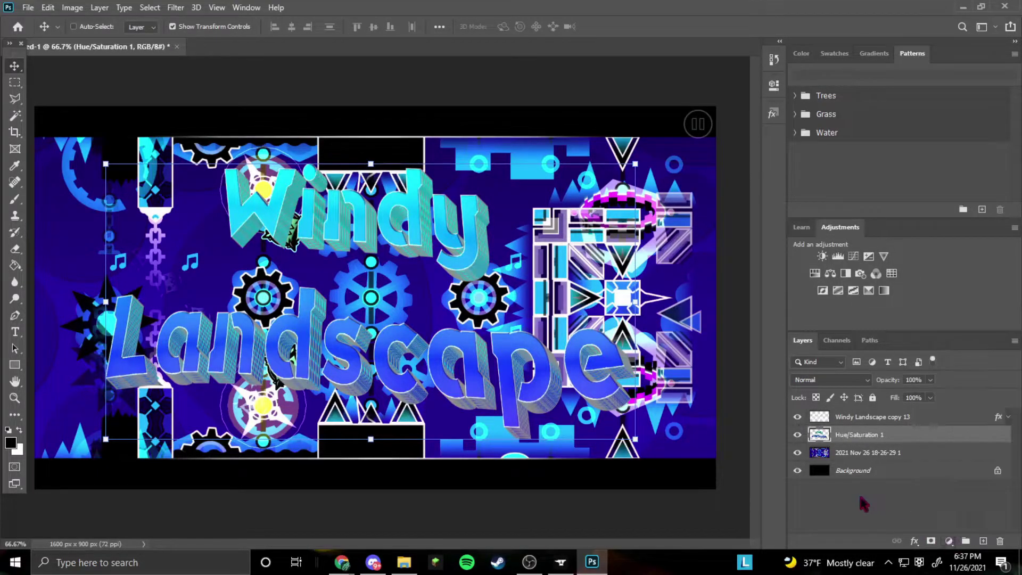
right_click(867, 436)
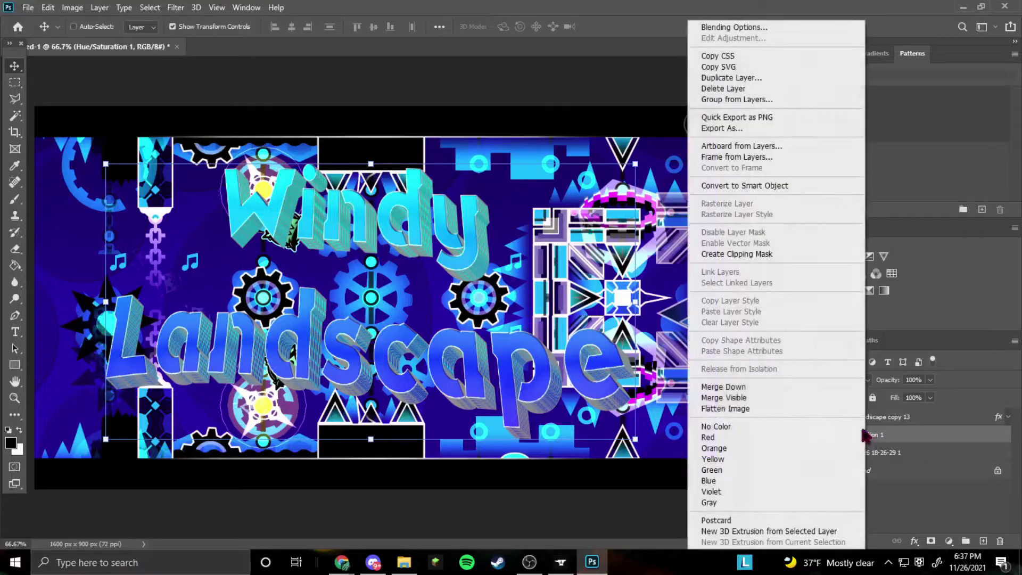
left_click(758, 31)
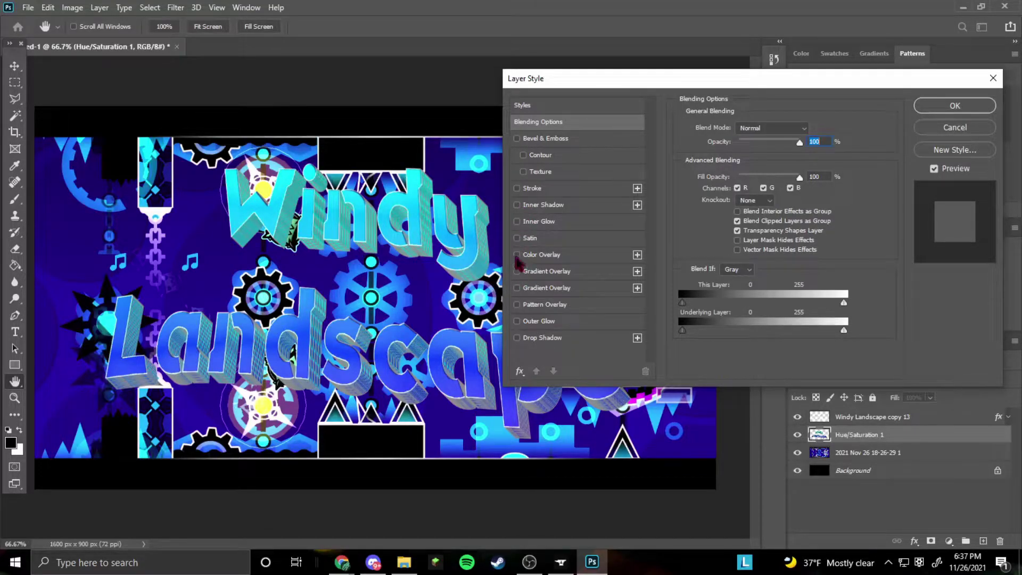
left_click(538, 274)
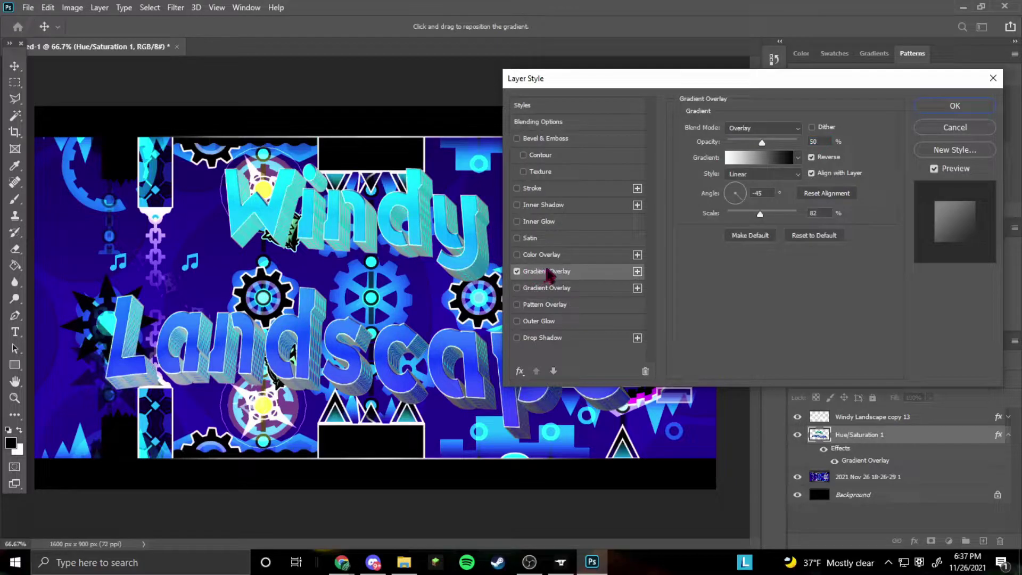
Step: Apply the Foreground to Background preset from the Basics group to the gradient overlay
left_click(783, 159)
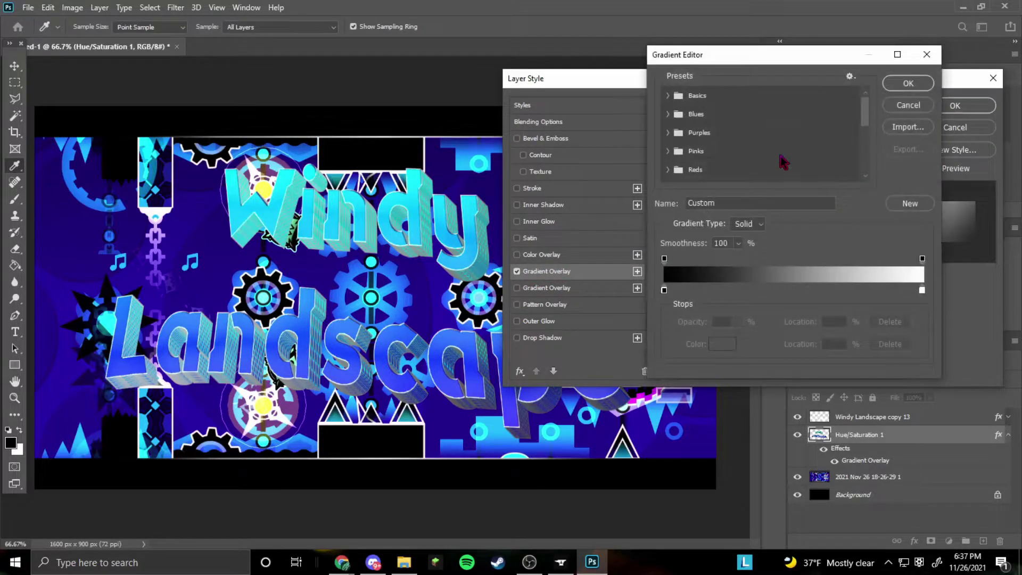
left_click(702, 99)
left_click(668, 96)
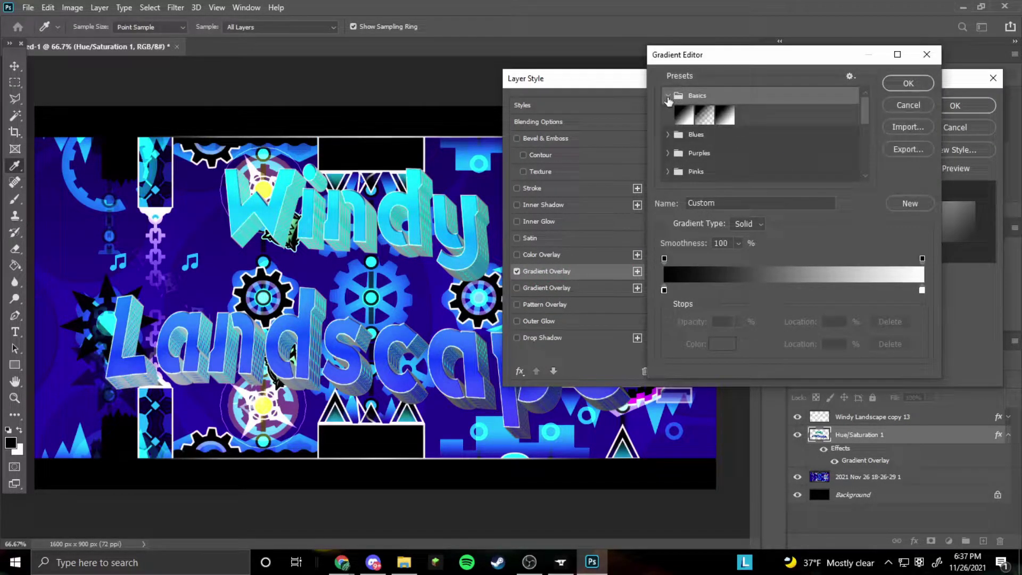
left_click(726, 117)
left_click(685, 118)
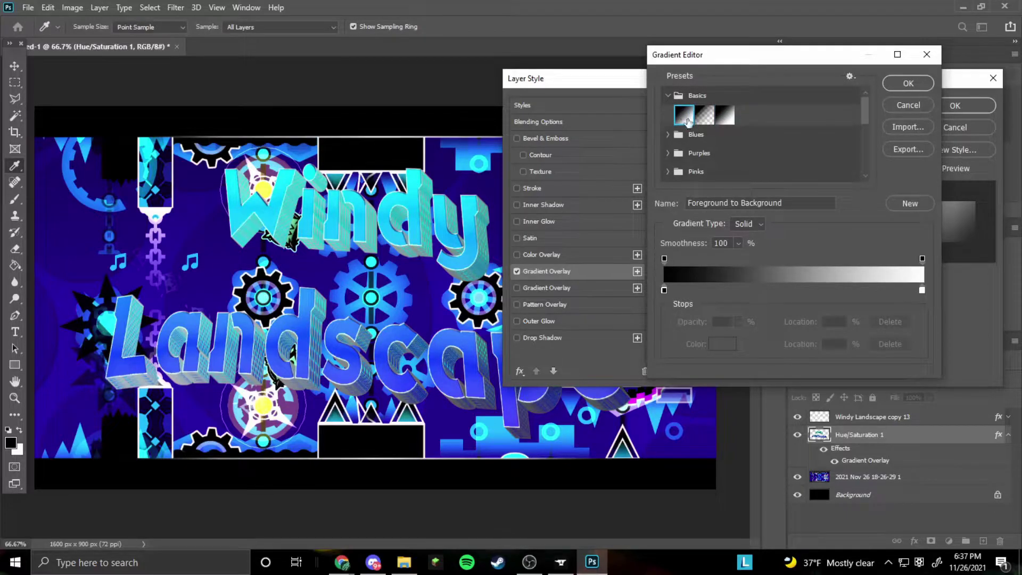
left_click(908, 83)
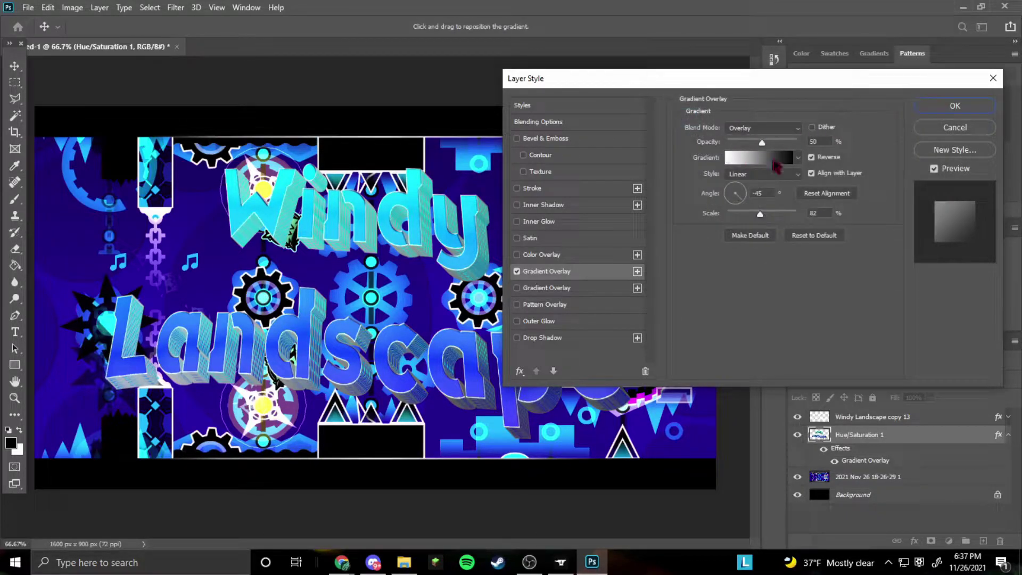
Step: Set the gradient overlay's opacity to 80%, keeping its blend mode at Overlay
left_click_drag(762, 143, 836, 153)
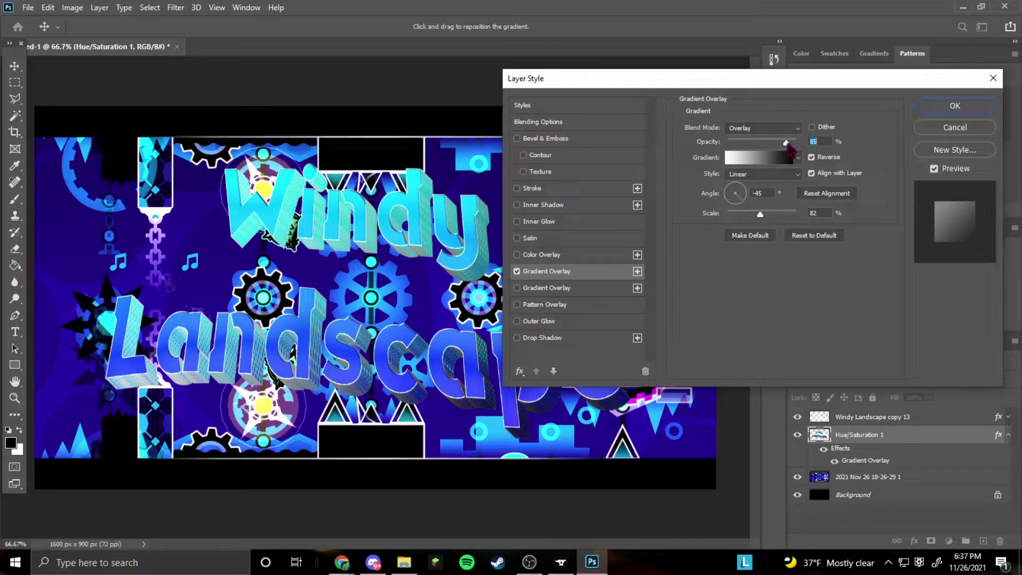
left_click(755, 129)
left_click(687, 229)
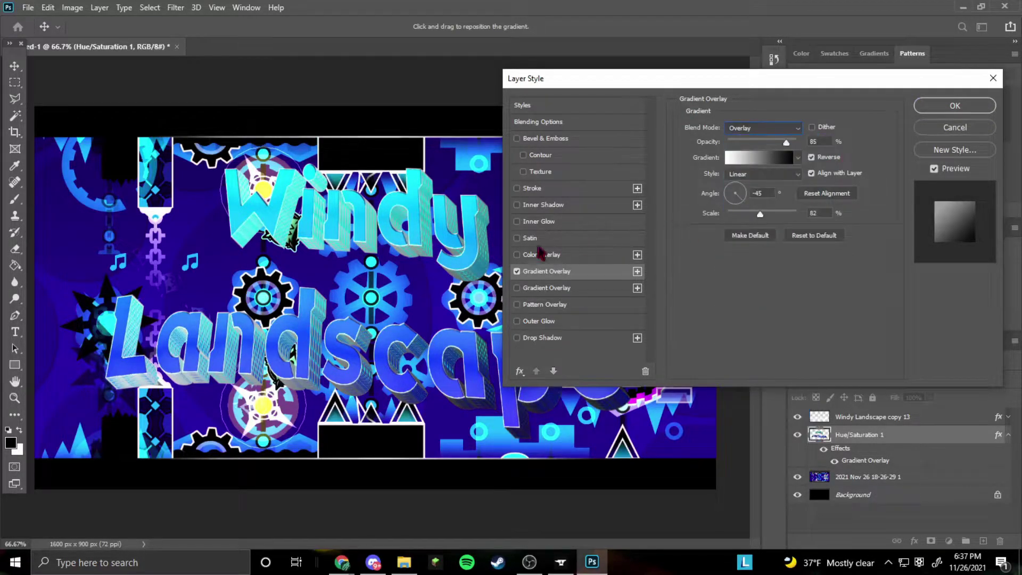
left_click_drag(683, 79, 717, 52)
mouse_move(821, 115)
left_mouse_down()
mouse_move(780, 115)
mouse_move(831, 115)
mouse_move(821, 118)
left_mouse_up()
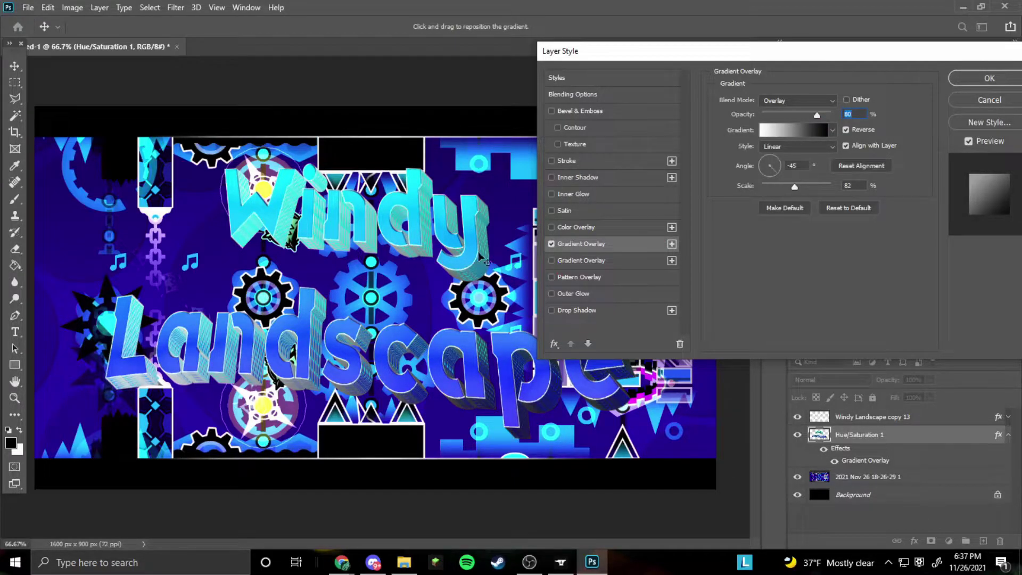
Step: Try several directions for the gradient overlay and set its angle to 35°
left_click(776, 165)
left_click(768, 172)
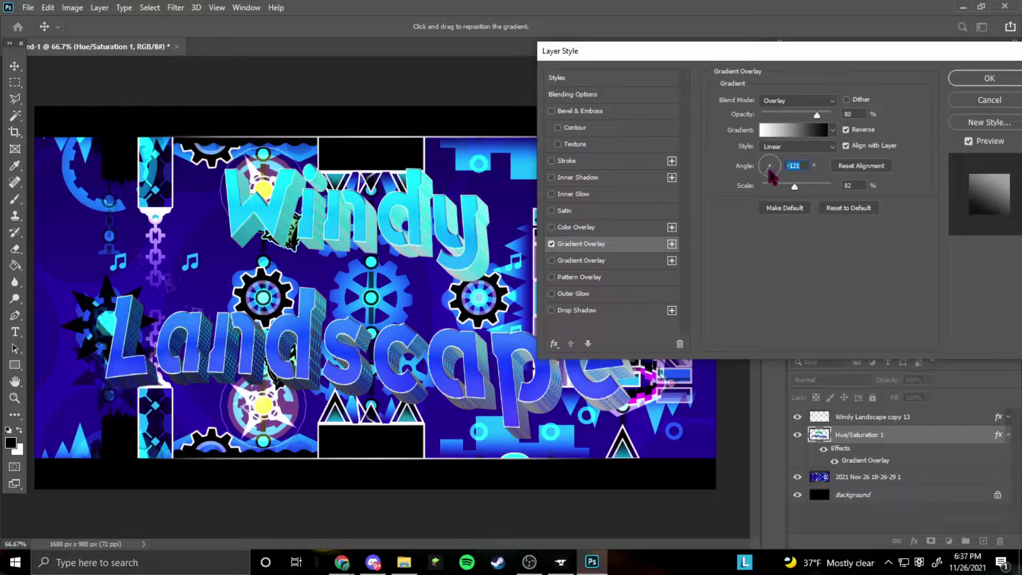
left_click(771, 172)
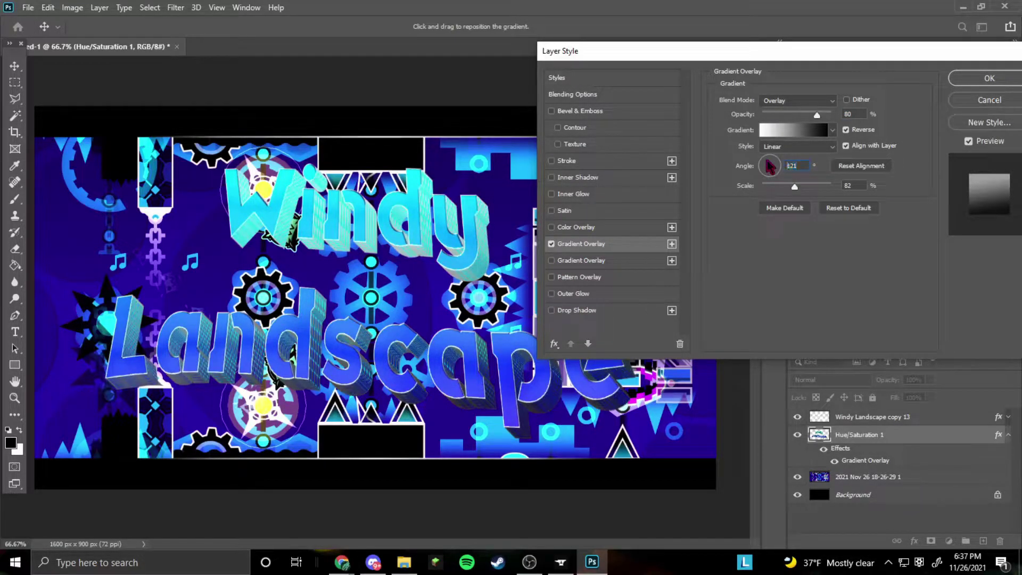
left_click(767, 161)
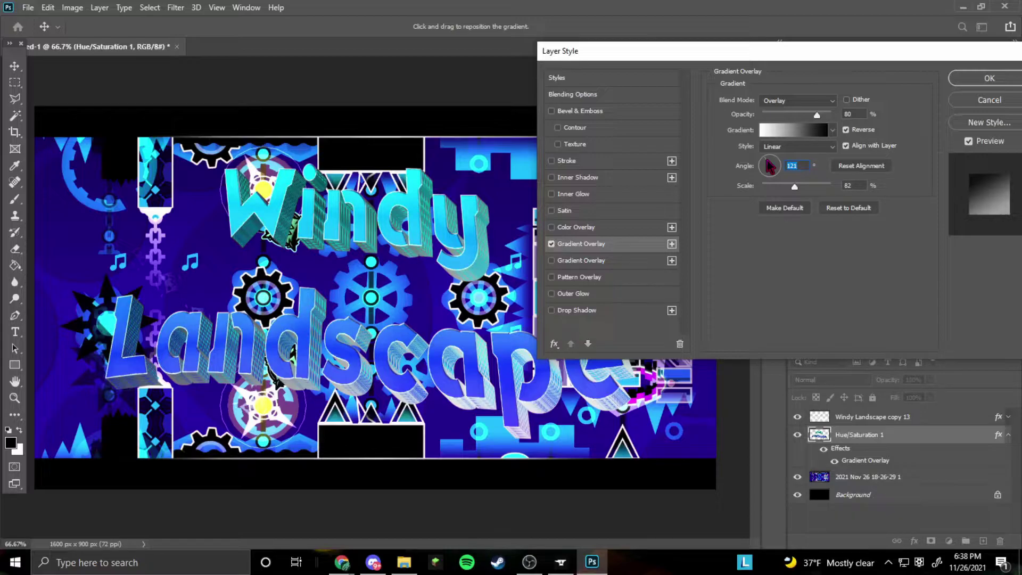
left_click(777, 162)
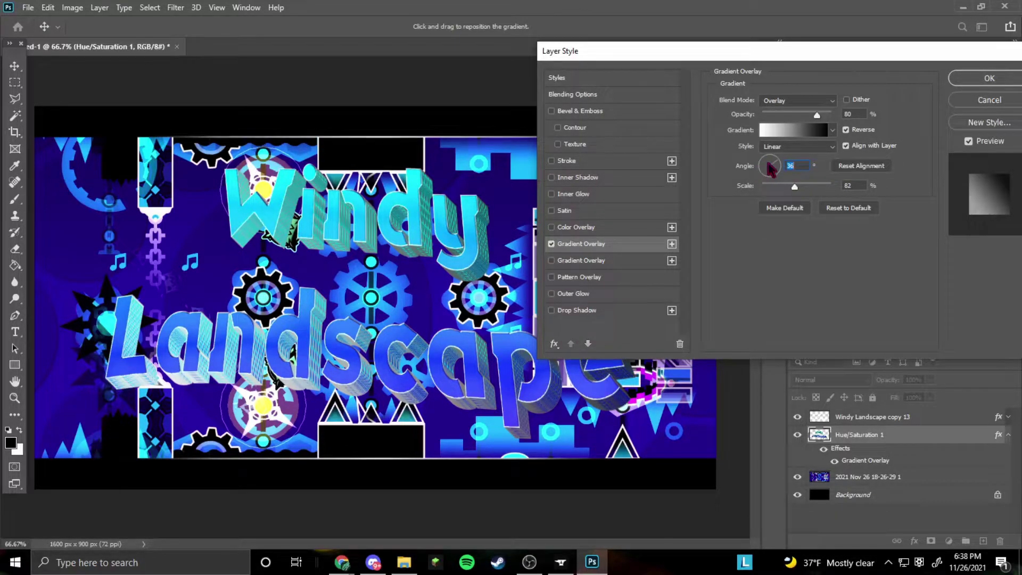
type("35")
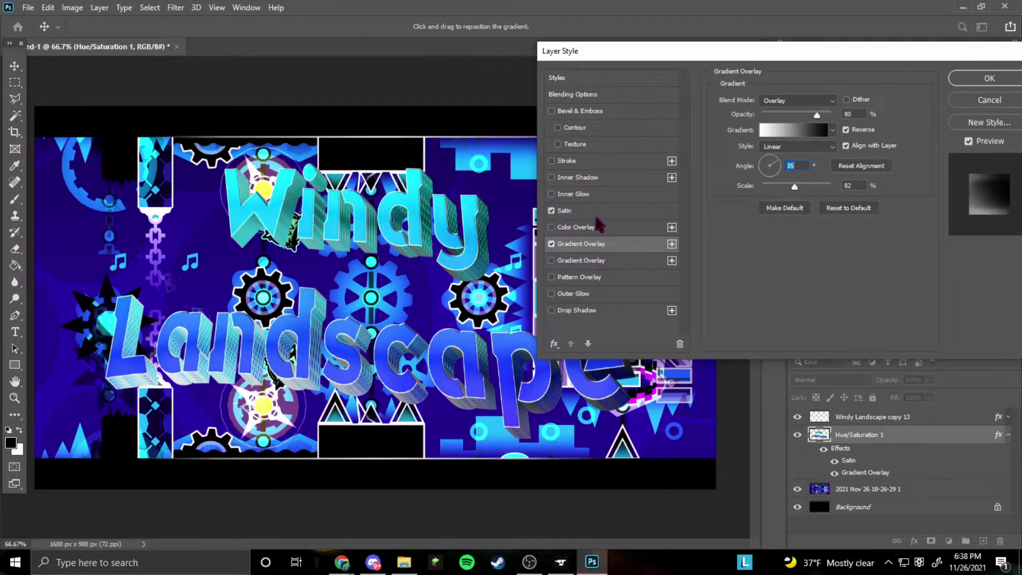
Step: Add a Satin effect to the extrusion layer with the Darken blend mode and 50% opacity
left_click(601, 216)
left_click(796, 102)
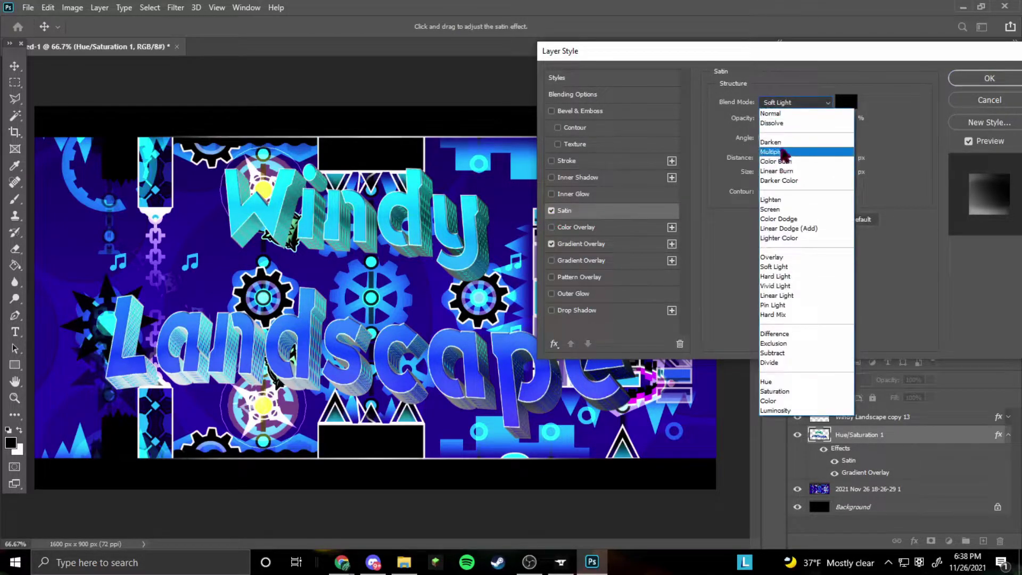
left_click(786, 155)
left_click(793, 118)
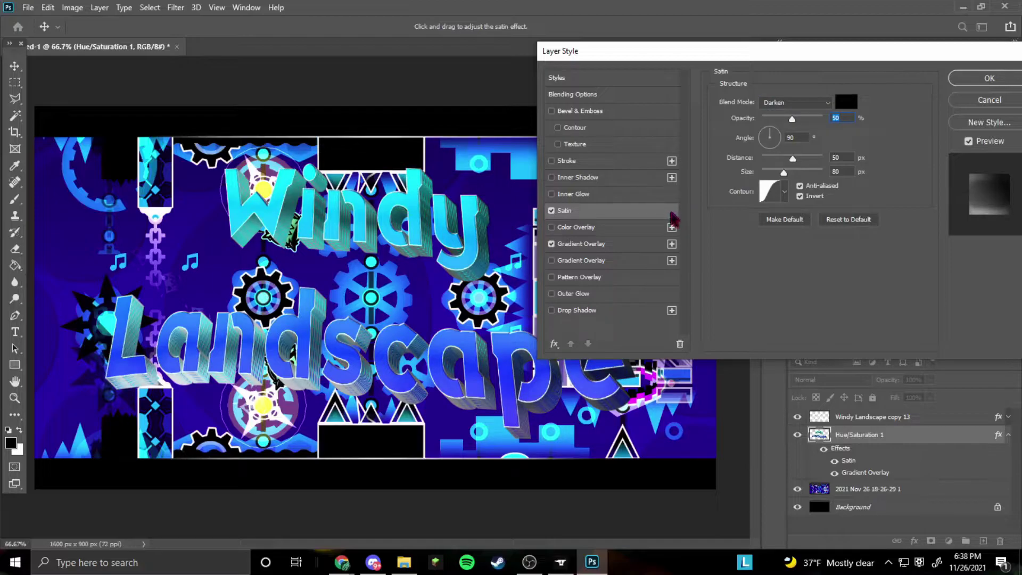
Step: Add an Inner Glow to the extrusion with choke 3% and size 10 px, and apply the layer style
left_click(551, 194)
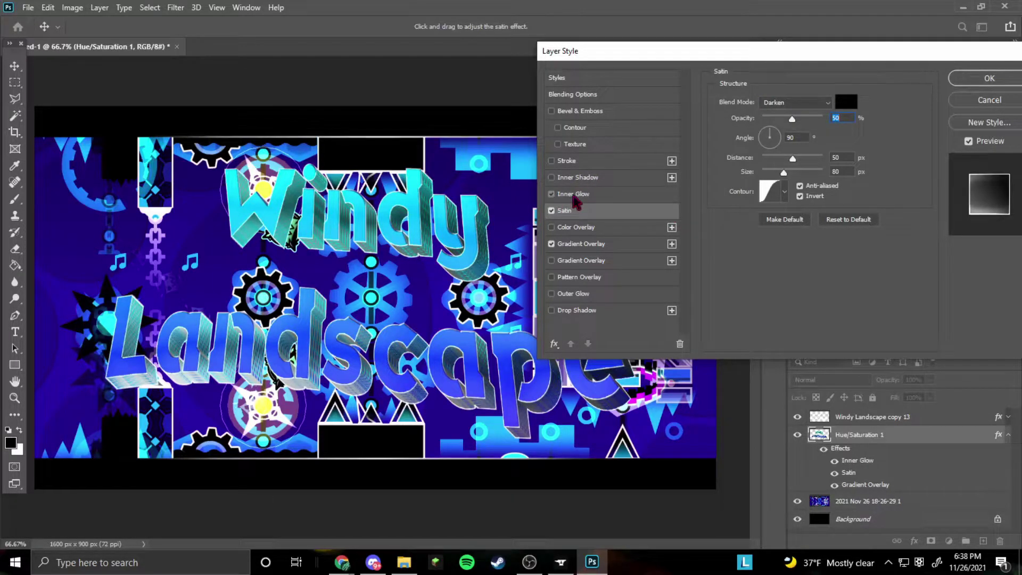
left_click(573, 195)
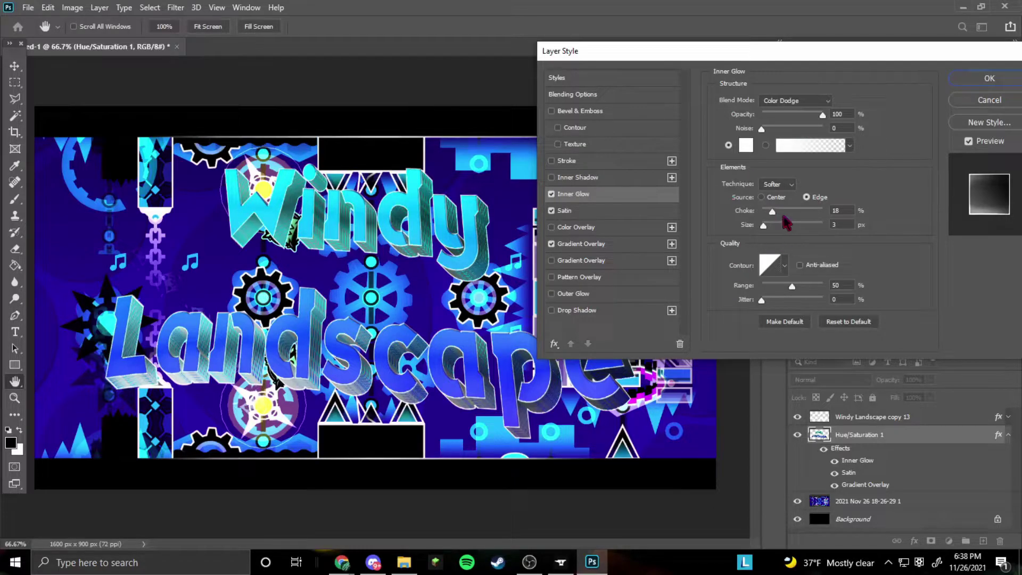
left_click_drag(773, 212, 769, 226)
left_click(990, 78)
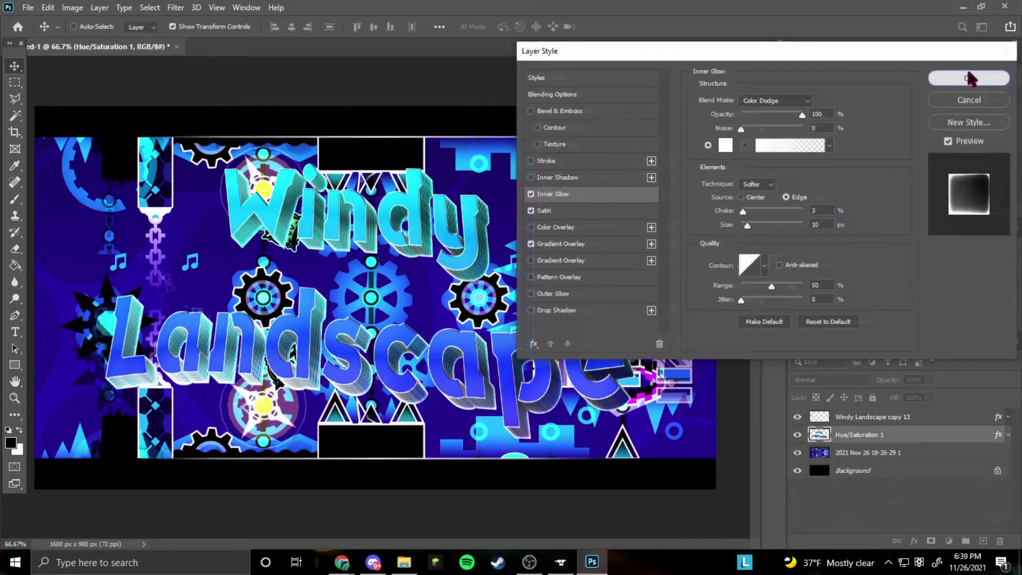
Step: Merge the Windy Landscape copy 13 and Hue/Saturation 1 layers into a single title layer
left_click(973, 421)
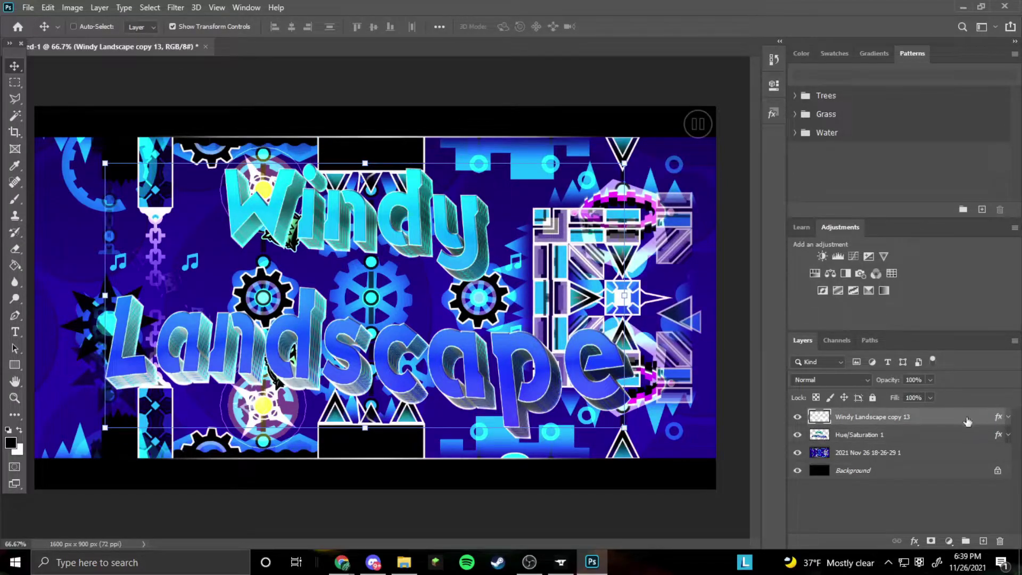
right_click(908, 438)
key("Escape")
left_click(941, 421, "shift")
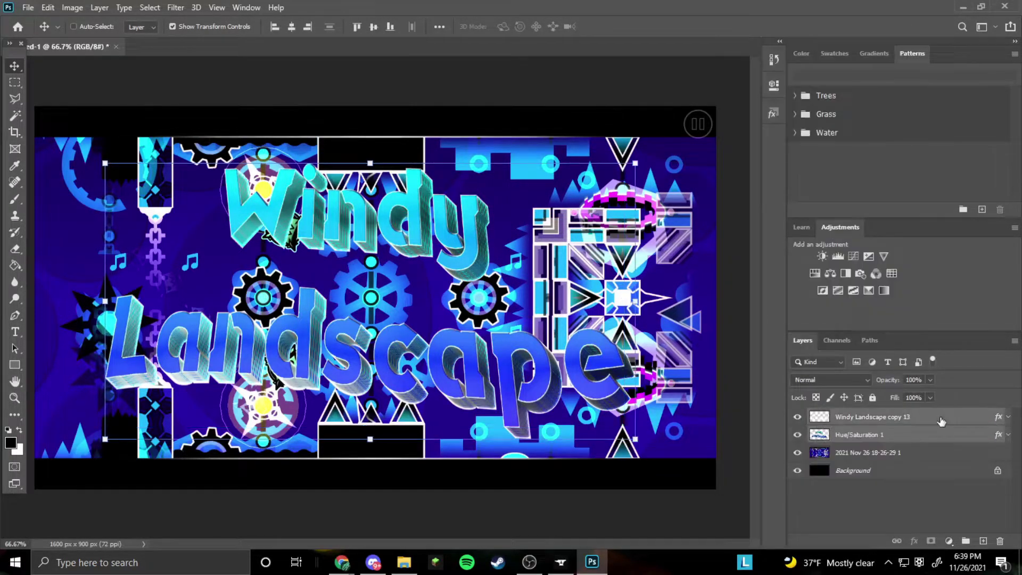
right_click(940, 421)
left_click(798, 387)
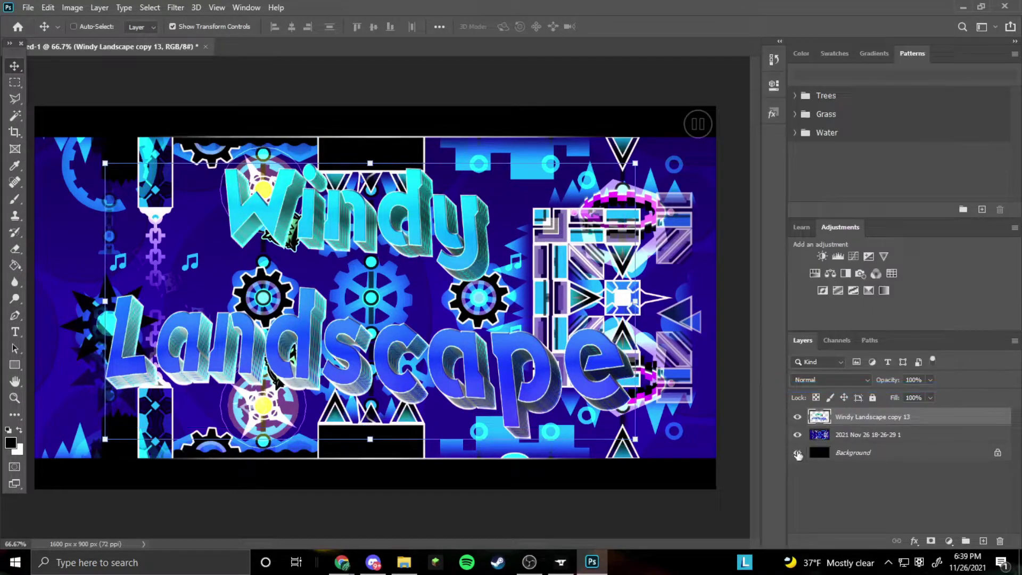
Step: Hide the screenshot layer to inspect the merged title on black, and show it again
left_click(798, 435)
left_click(798, 453)
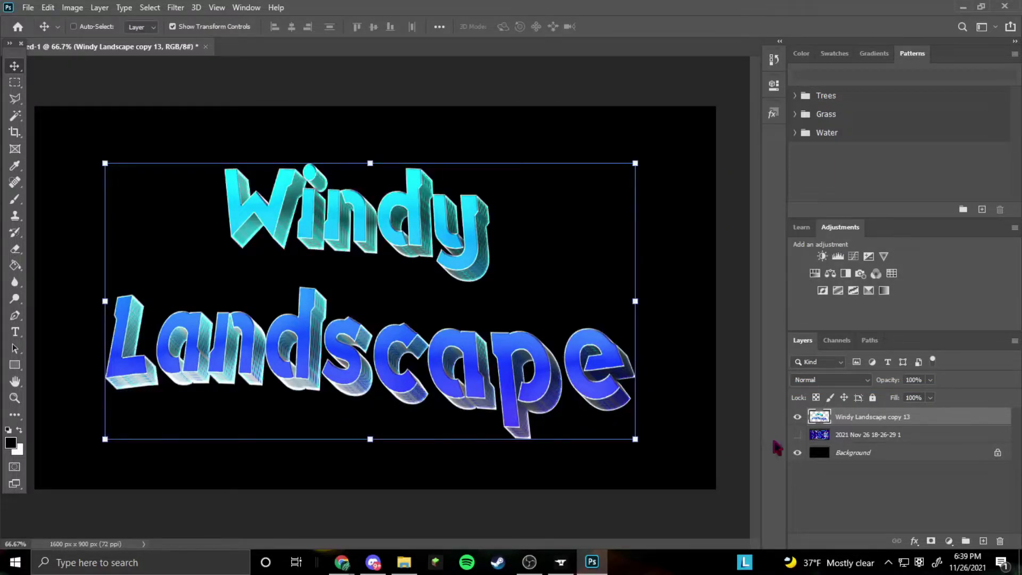
left_click(798, 434)
Step: Duplicate the merged Windy Landscape copy 13 title layer
right_click(864, 418)
left_click(940, 417)
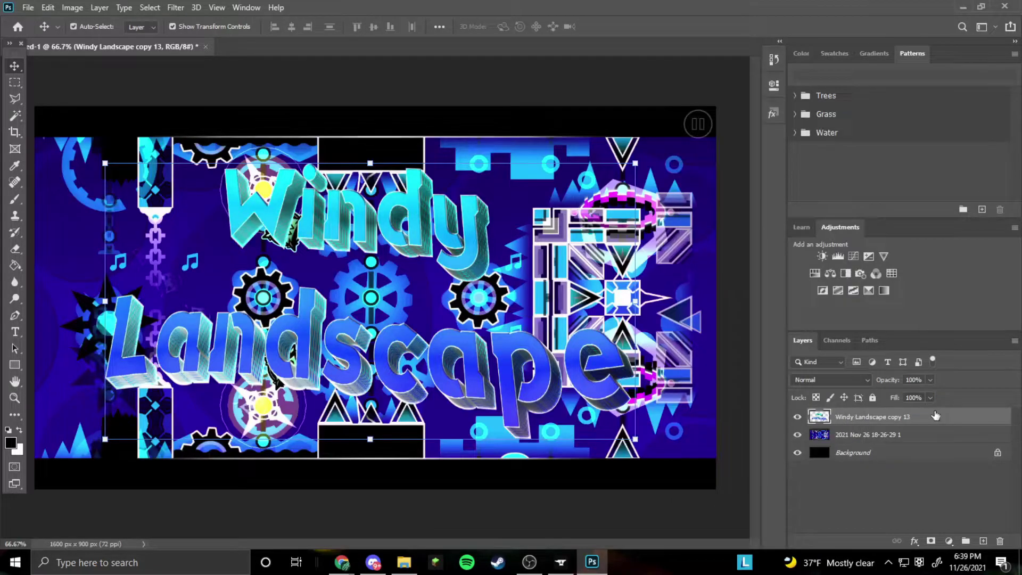
key("ctrl+j")
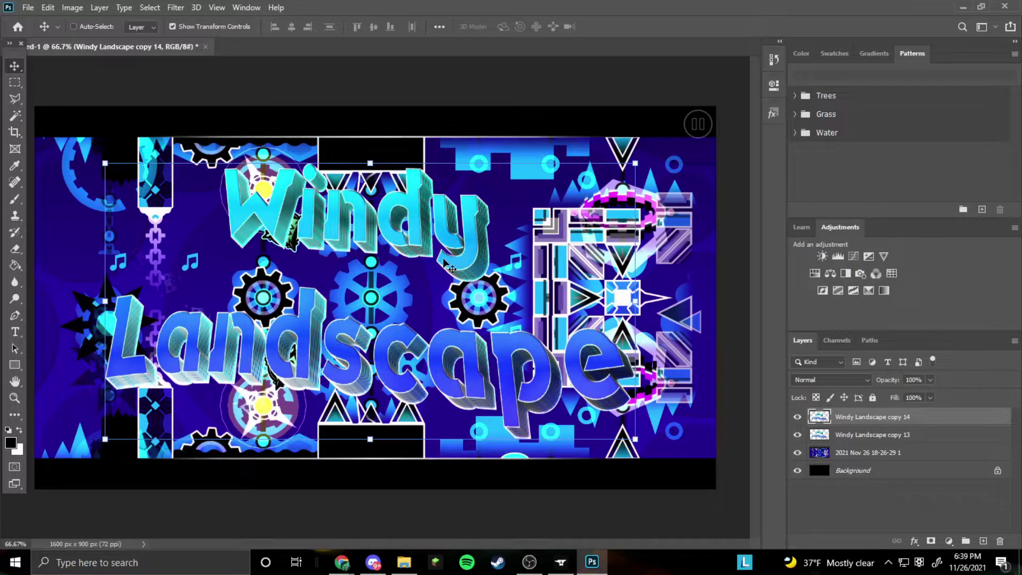
Step: Apply the Filter Gallery's Glowing Edges filter with edge width 1 to the duplicate title layer and set its blend mode to Color Dodge
left_click(175, 7)
left_click(228, 60)
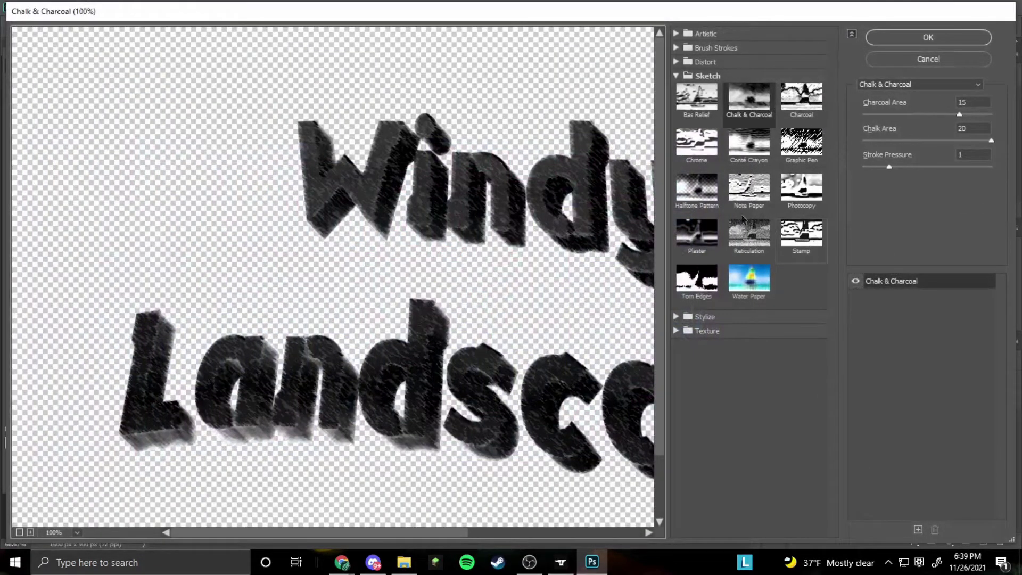
mouse_move(743, 4)
left_mouse_down()
mouse_move(745, 17)
mouse_move(750, 3)
left_mouse_up()
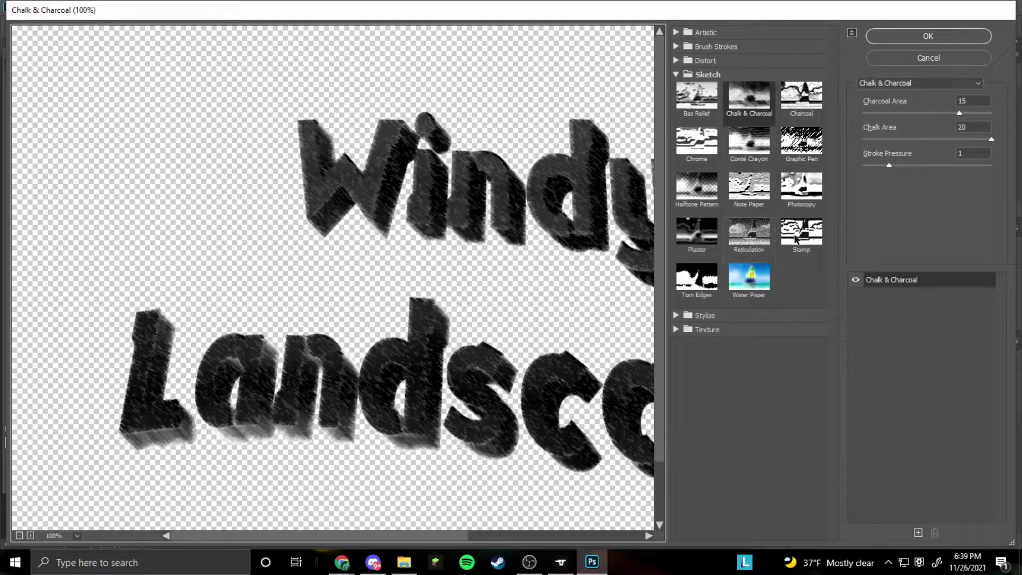
left_click(802, 146)
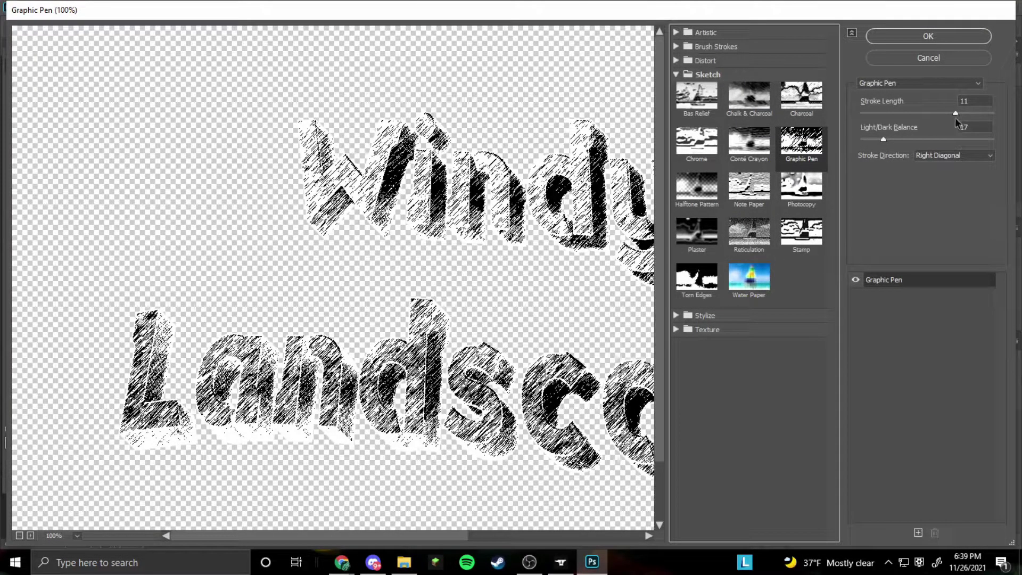
left_click(706, 315)
left_click(698, 338)
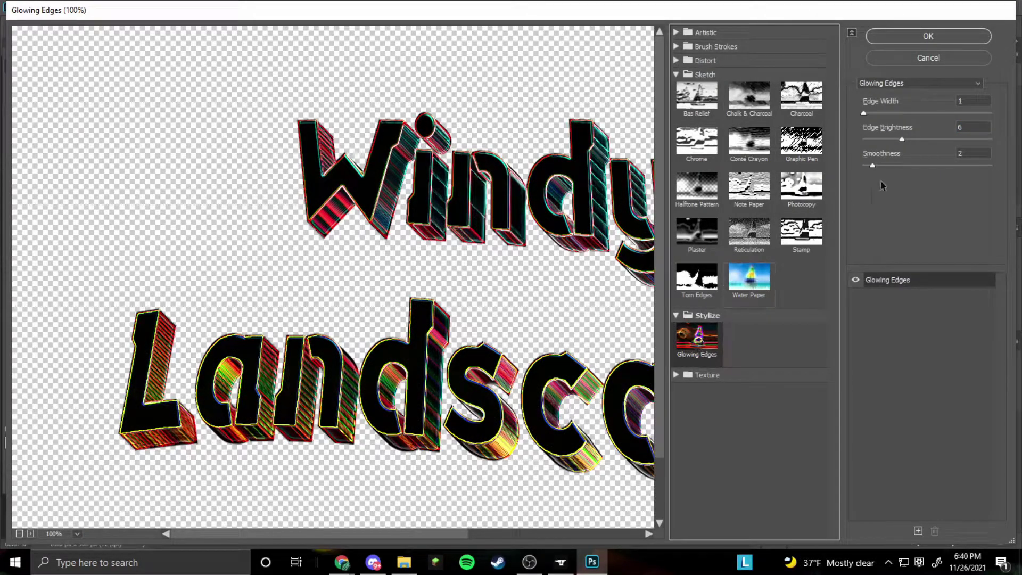
left_click(864, 113)
left_click_drag(879, 112, 841, 117)
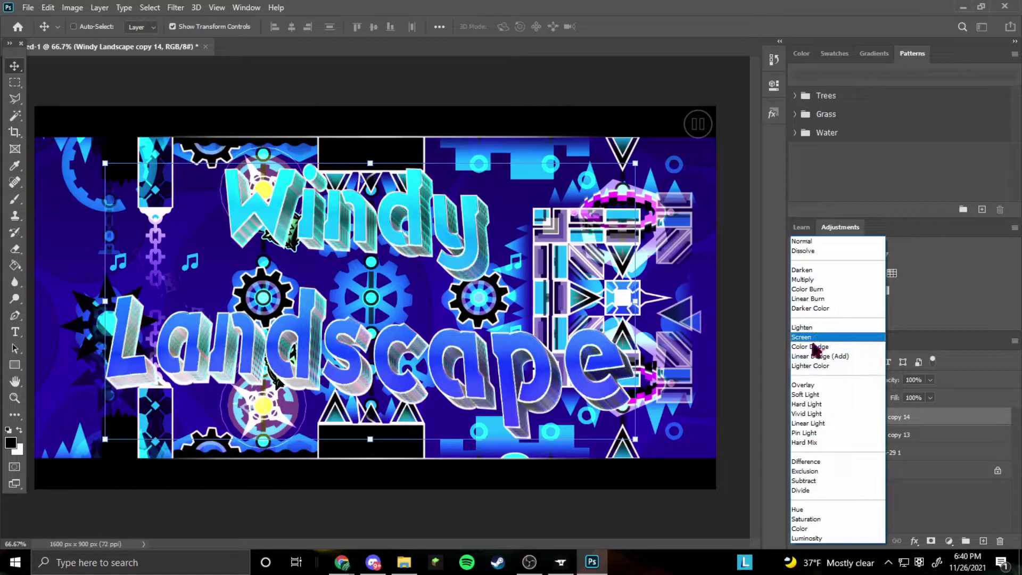
left_click(813, 347)
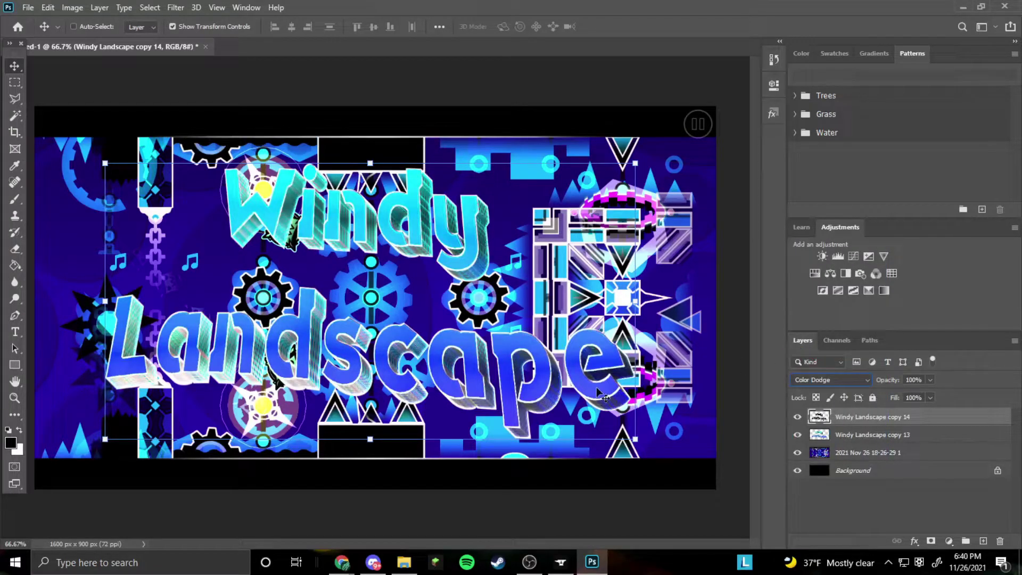
Step: Duplicate the Windy Landscape copy 13 layer to the top of the stack and choose the Filter Gallery's Chrome sketch filter for it
left_click(852, 436)
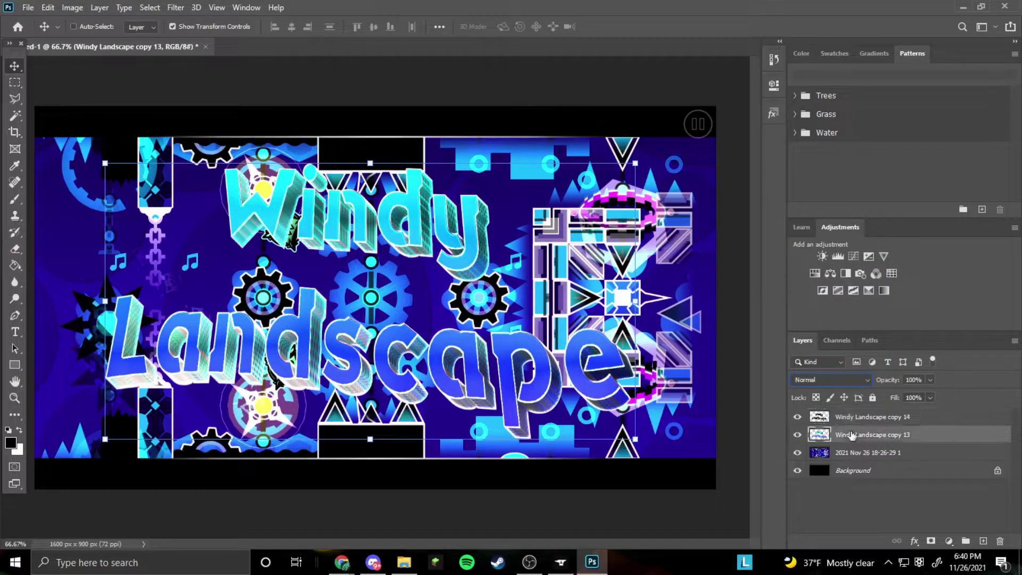
left_click_drag(852, 436, 924, 411)
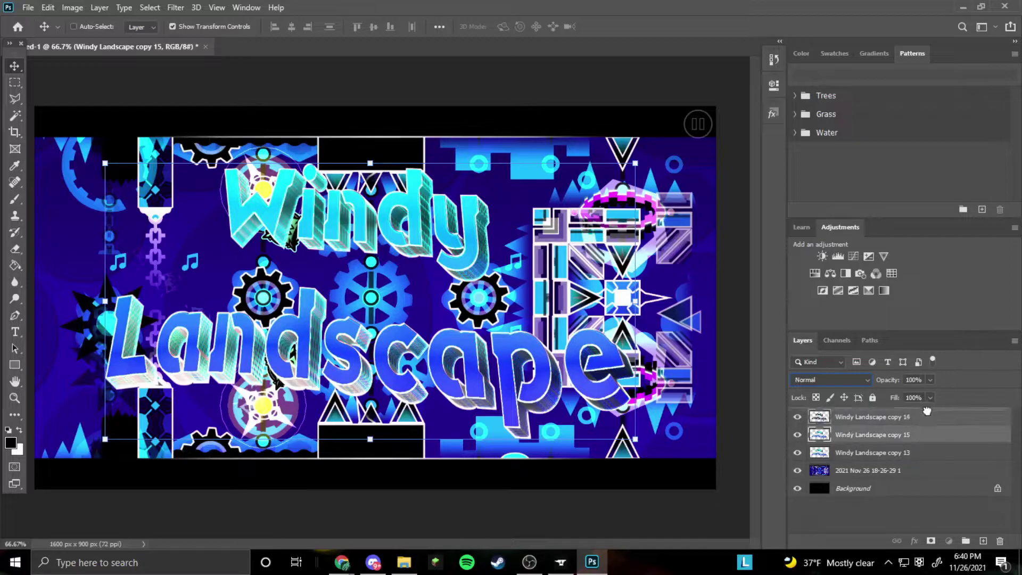
left_click(176, 8)
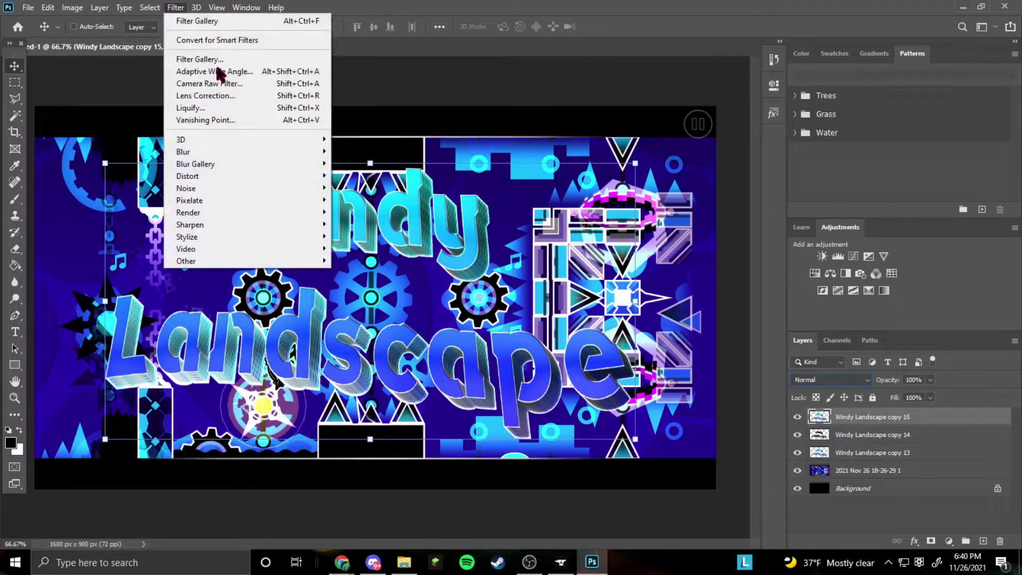
left_click(223, 59)
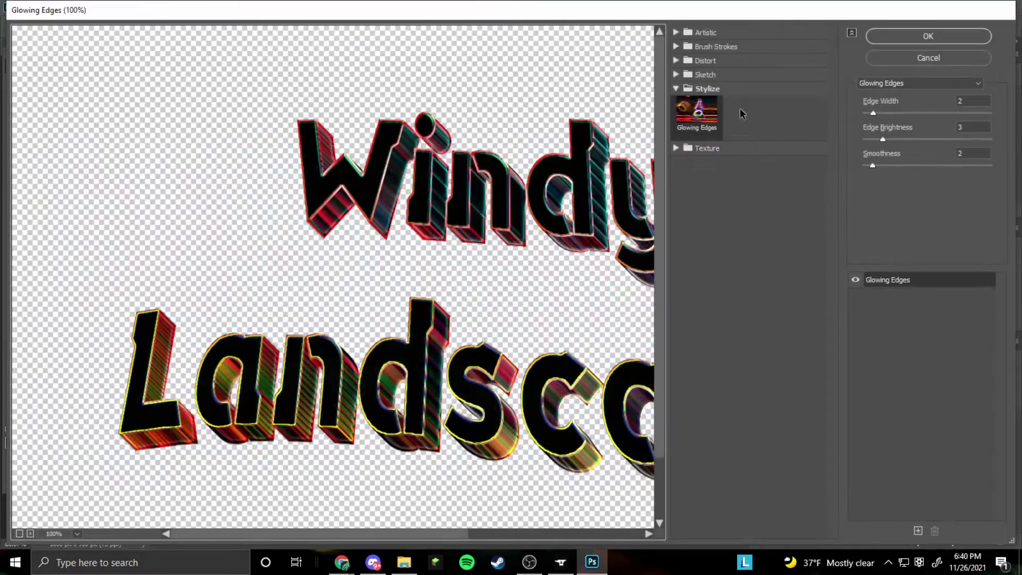
left_click(706, 61)
left_click(715, 47)
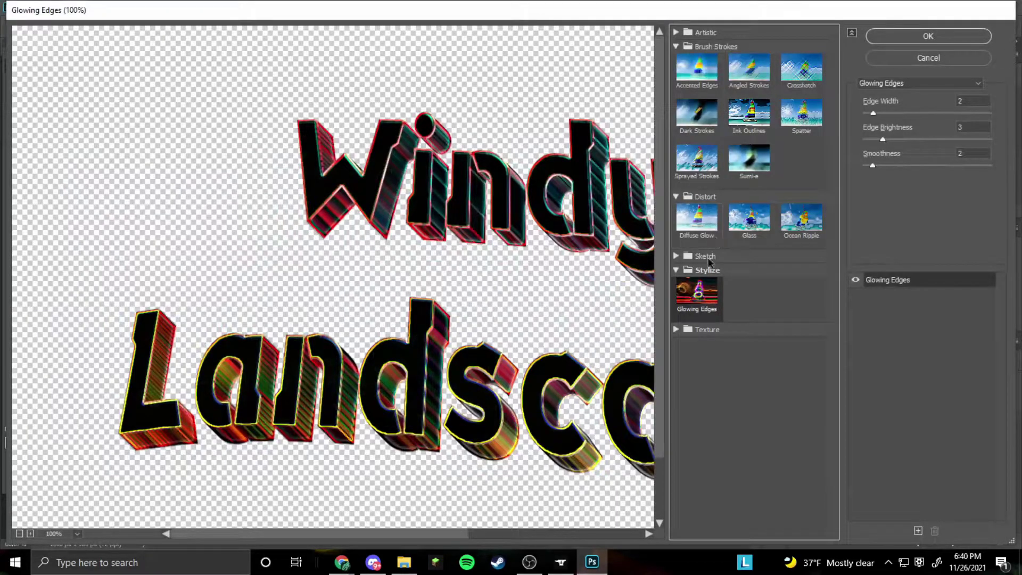
left_click(709, 257)
left_click(702, 330)
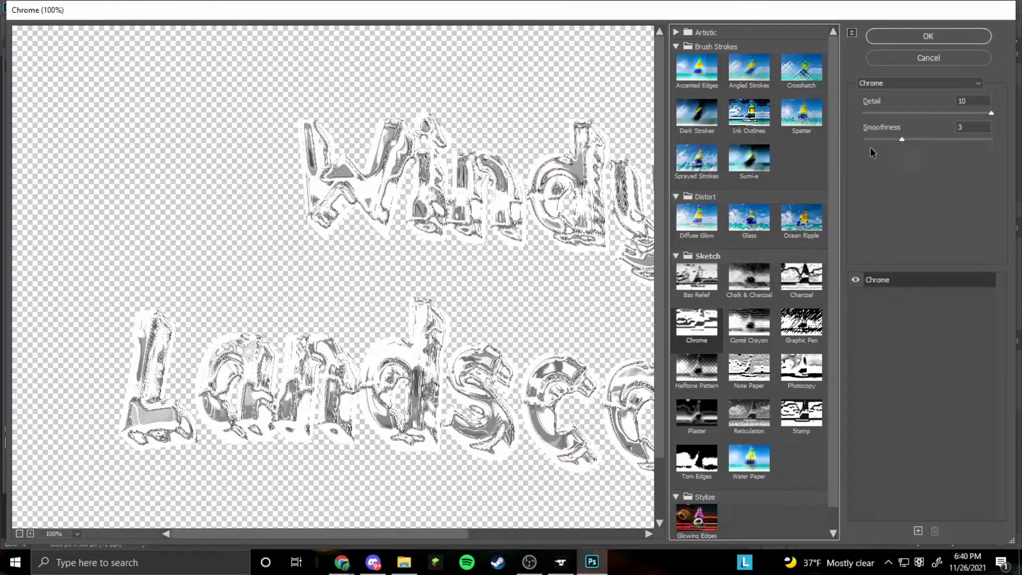
Step: Apply the Chrome filter with smoothness 7 and set the duplicate layer's blend mode to Soft Light
left_click_drag(888, 137, 831, 142)
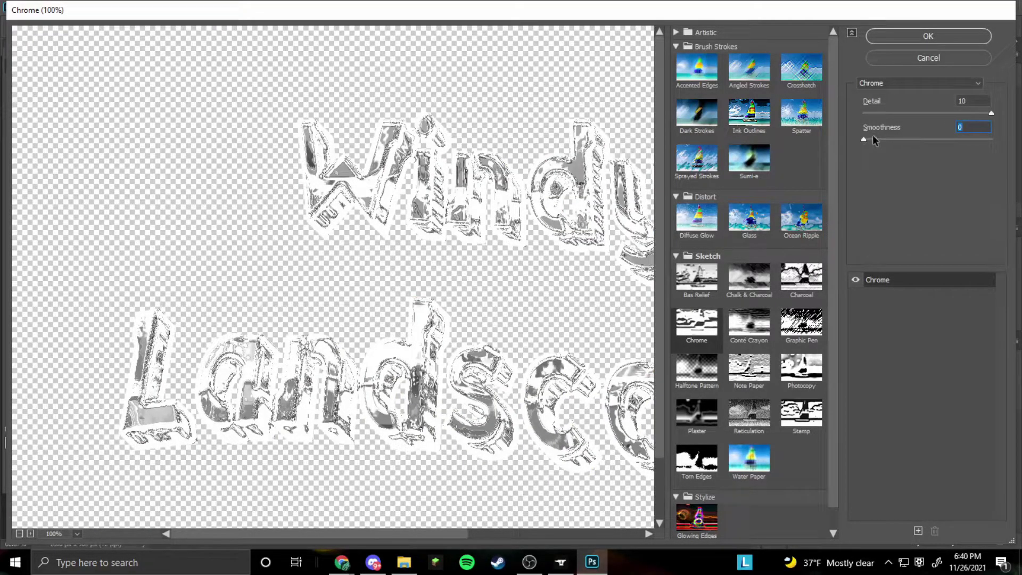
left_click_drag(883, 137, 945, 137)
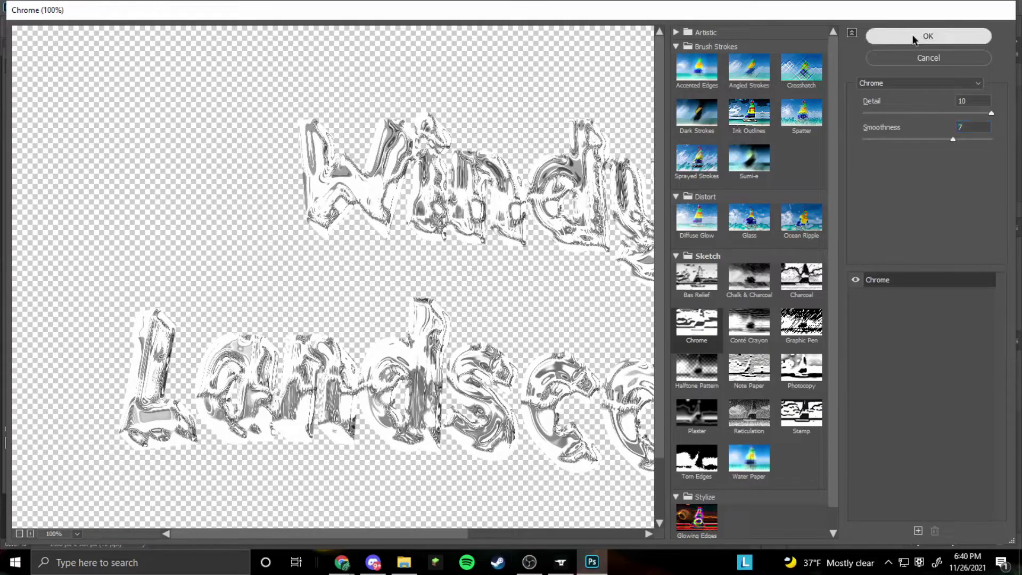
left_click(914, 37)
left_click(837, 380)
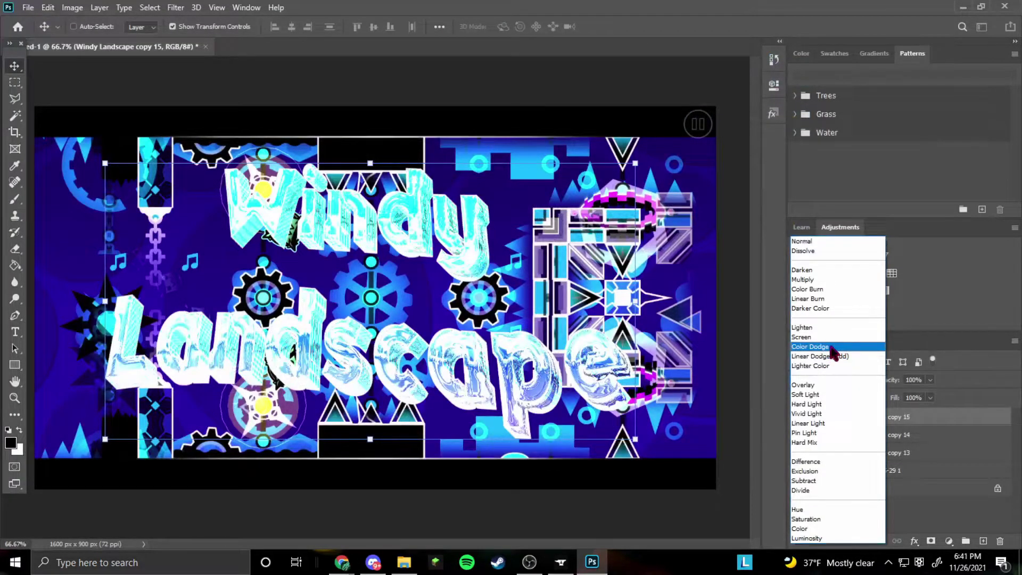
left_click(821, 395)
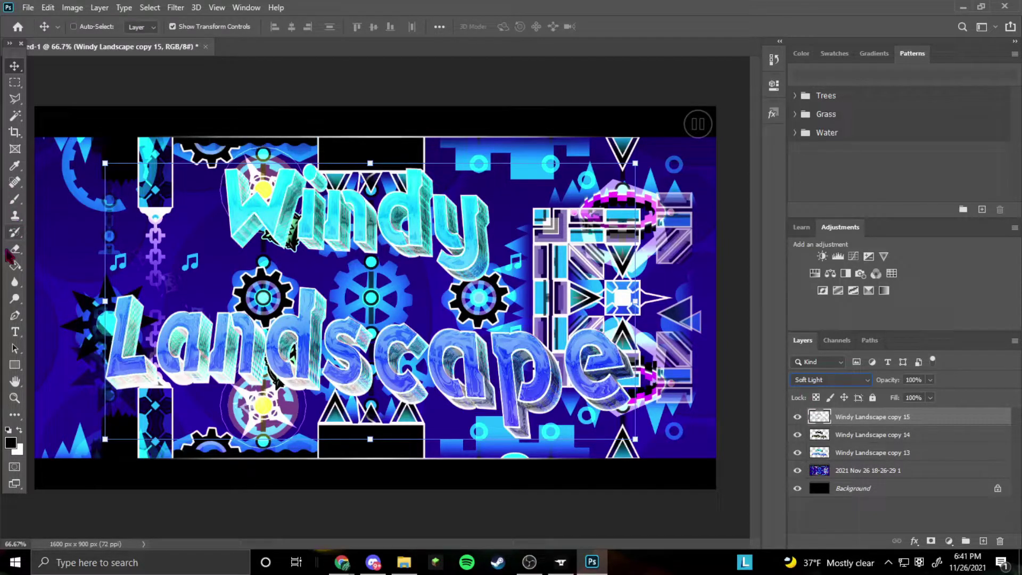
Step: Set the Eraser's opacity to 50% and erase lightly along the word Landscape on the Windy Landscape copy 14 layer
left_click(14, 249)
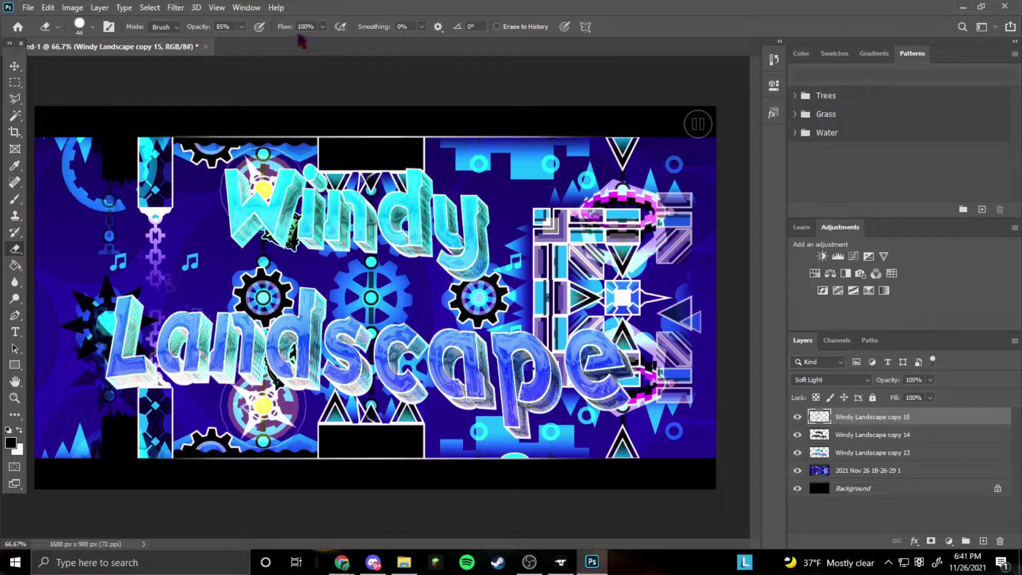
left_click(242, 26)
left_click_drag(243, 41, 216, 42)
key("alt+bracketleft")
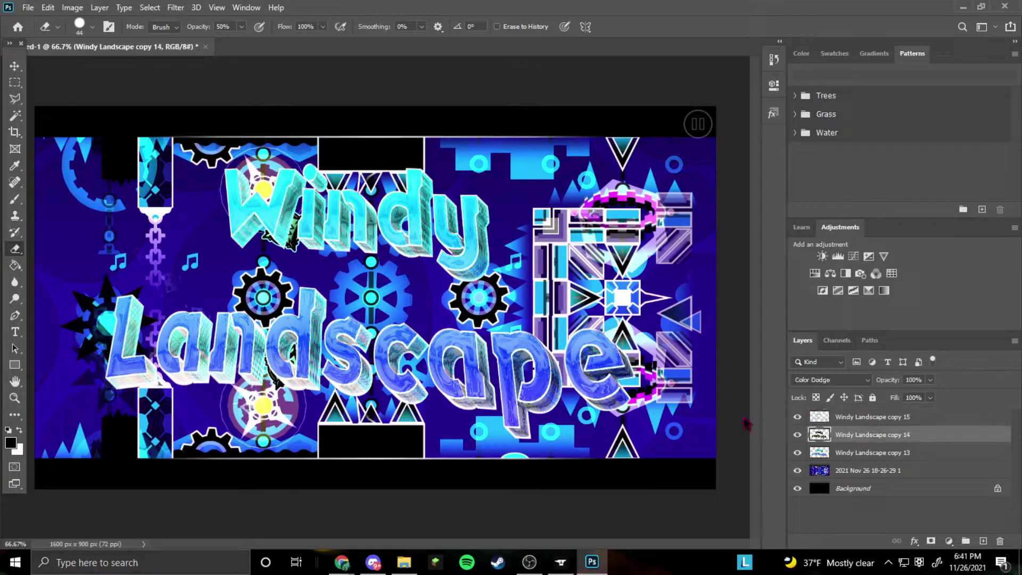
mouse_move(213, 382)
left_mouse_down()
mouse_move(345, 381)
mouse_move(532, 420)
left_mouse_up()
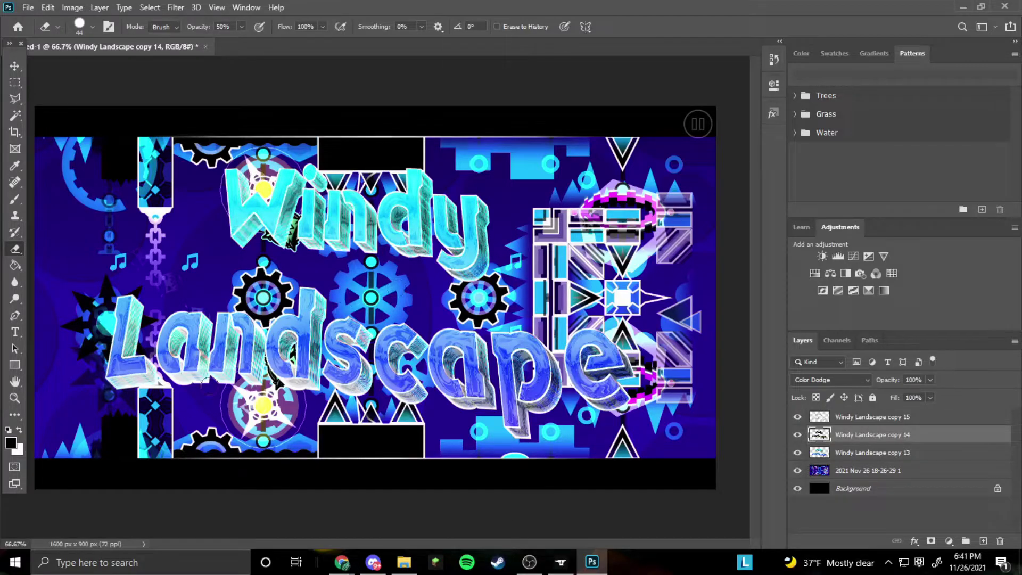
Step: Apply the Graphic Pen filter to a new top duplicate of the title and set its blend mode to Soft Light
key("v")
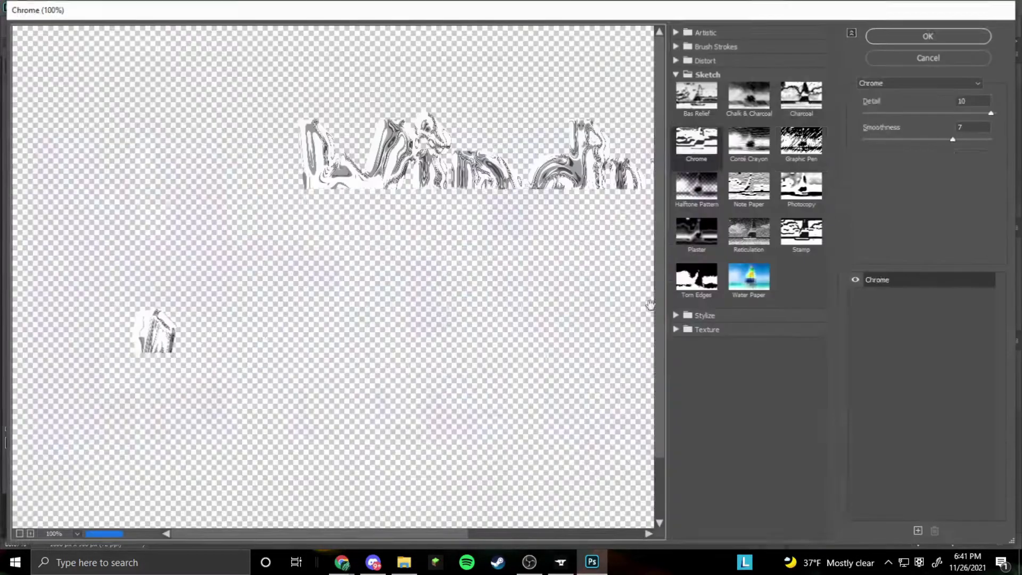
left_click(801, 141)
left_click(953, 155)
left_click(929, 184)
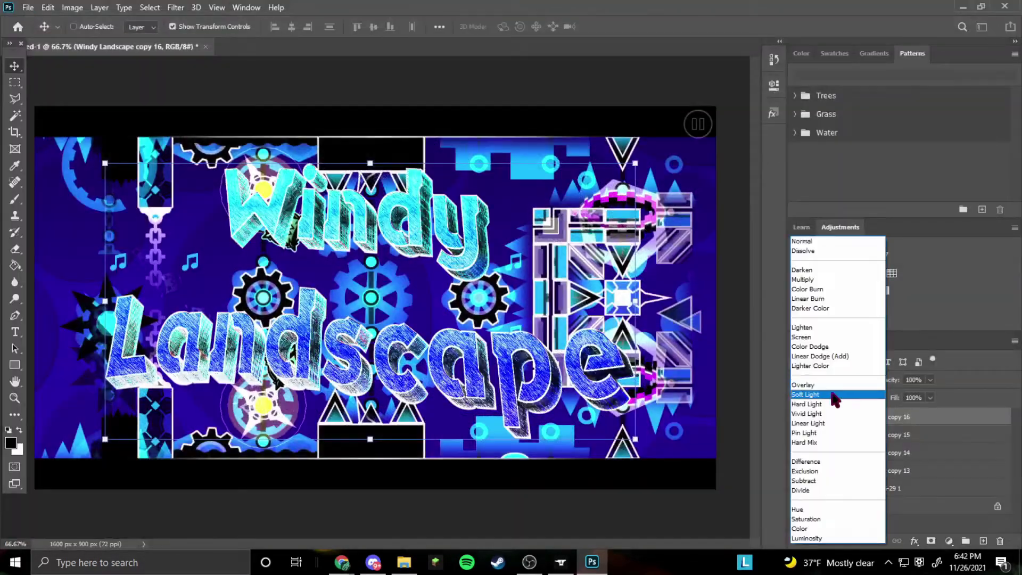
left_click(837, 397)
Step: Switch to the Eraser and make the Windy Landscape copy 15 layer active
key("z")
left_click(15, 249)
key("alt+bracketleft")
key("alt+bracketleft")
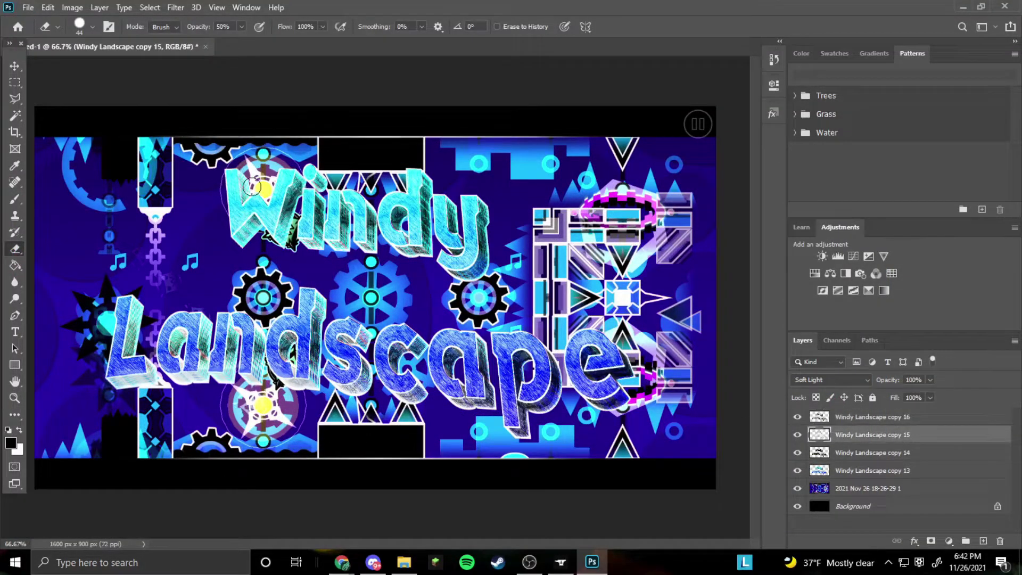
Step: Move the Windy Landscape copy 15 layer above copy 16 and merge the four title layers
left_click_drag(873, 434, 873, 413)
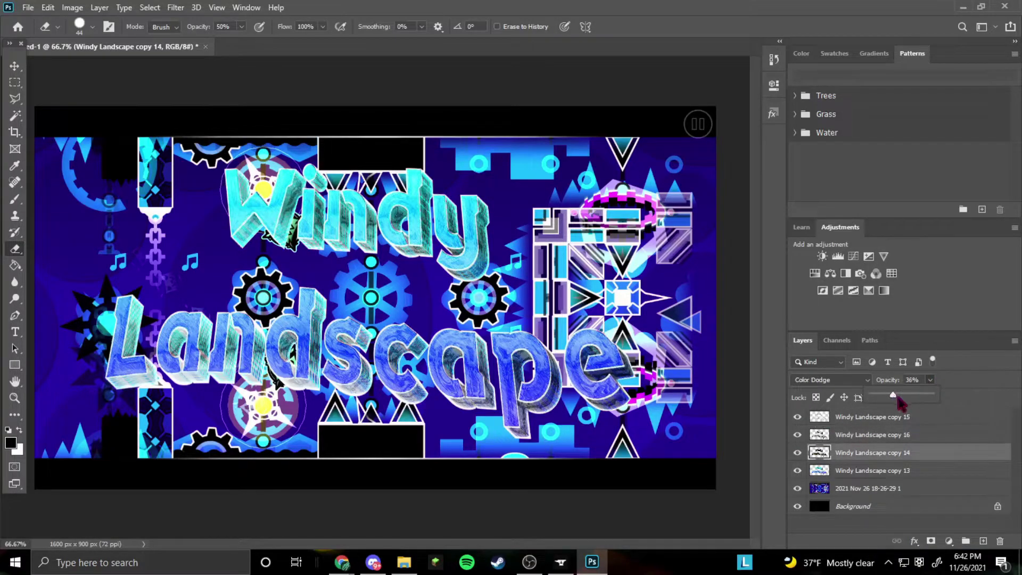
left_click(873, 470)
left_click(860, 417, "shift")
right_click(856, 418)
left_click(718, 388)
Step: Add an Outer Glow layer style to the merged title layer
right_click(856, 418)
left_click(714, 26)
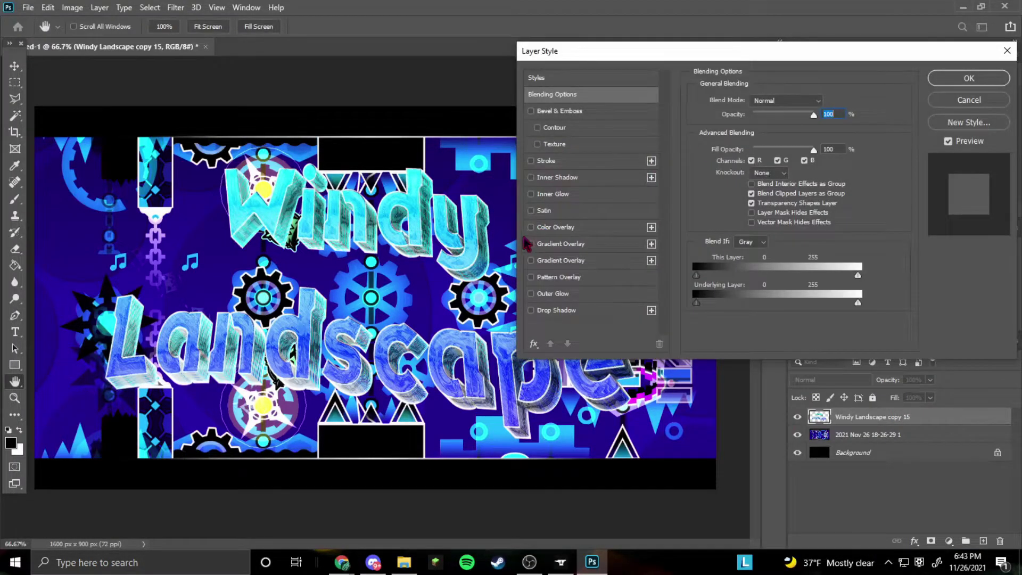
left_click(553, 293)
left_click(725, 144)
left_click(977, 66)
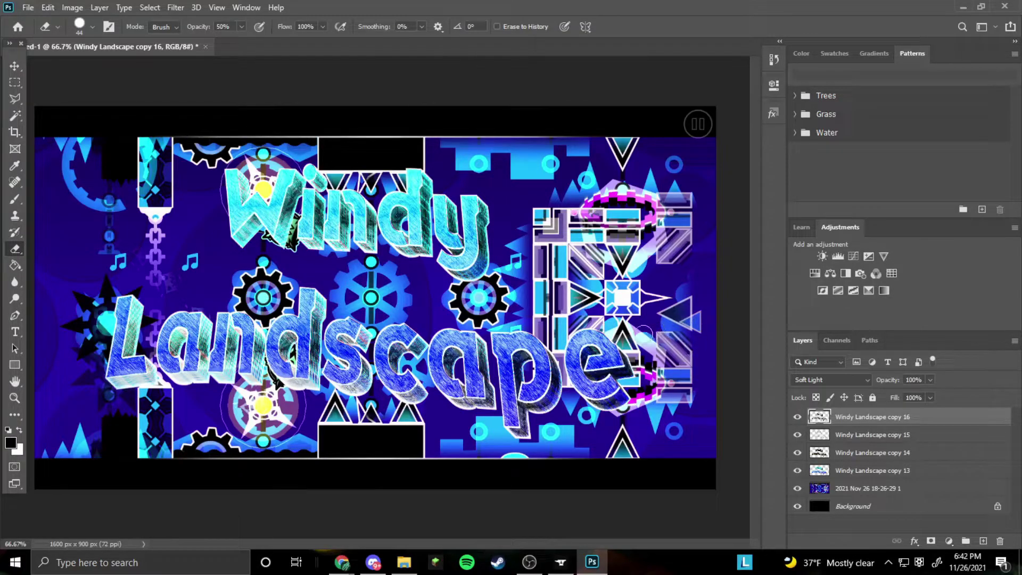
Step: Set the opacity of the Windy Landscape copy 16 layer to 49%
left_click(906, 472, "shift")
left_click(912, 422)
left_click(884, 435)
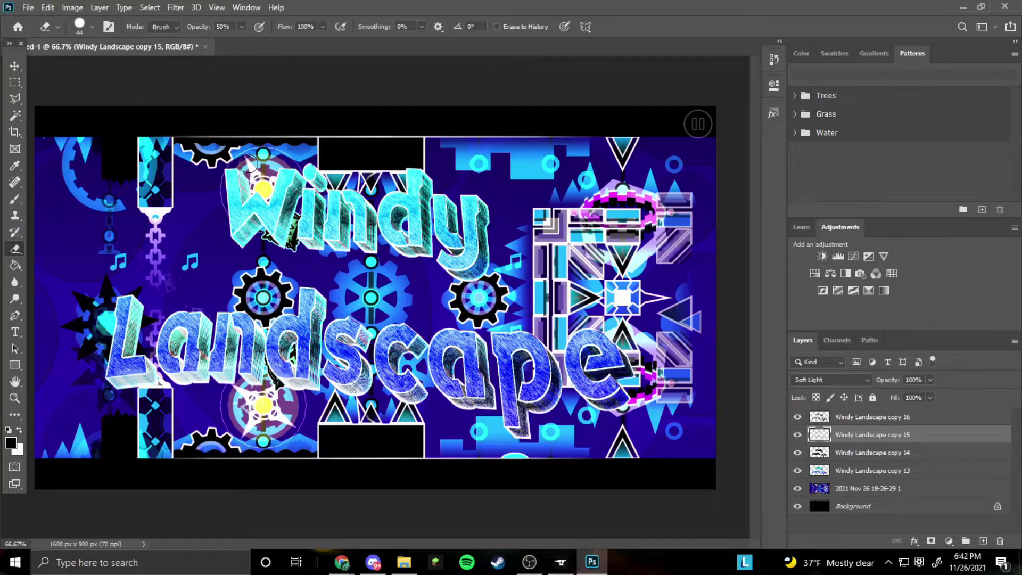
left_click(868, 453)
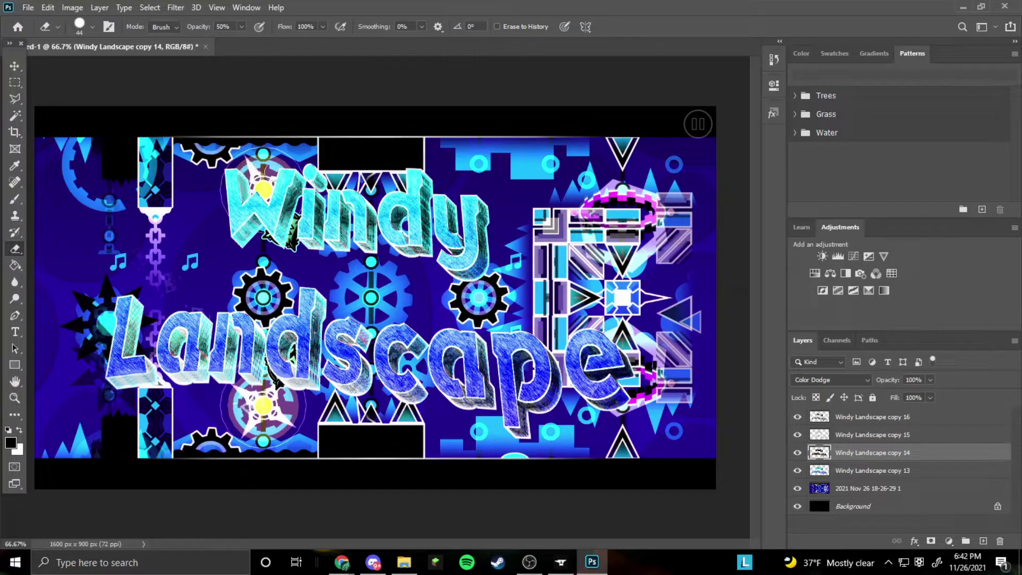
left_click(856, 420)
left_click(930, 380)
left_click_drag(933, 394, 902, 399)
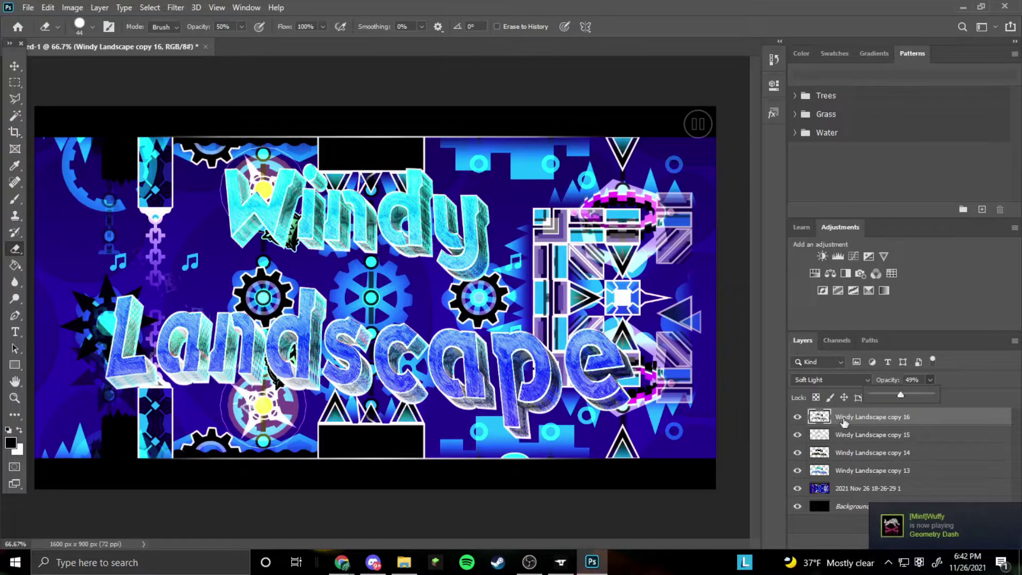
Step: Move the Windy Landscape copy 16 layer below copy 15, reducing its opacity further and that of copy 14 to 48%
left_click_drag(845, 422, 841, 450)
left_click(931, 380)
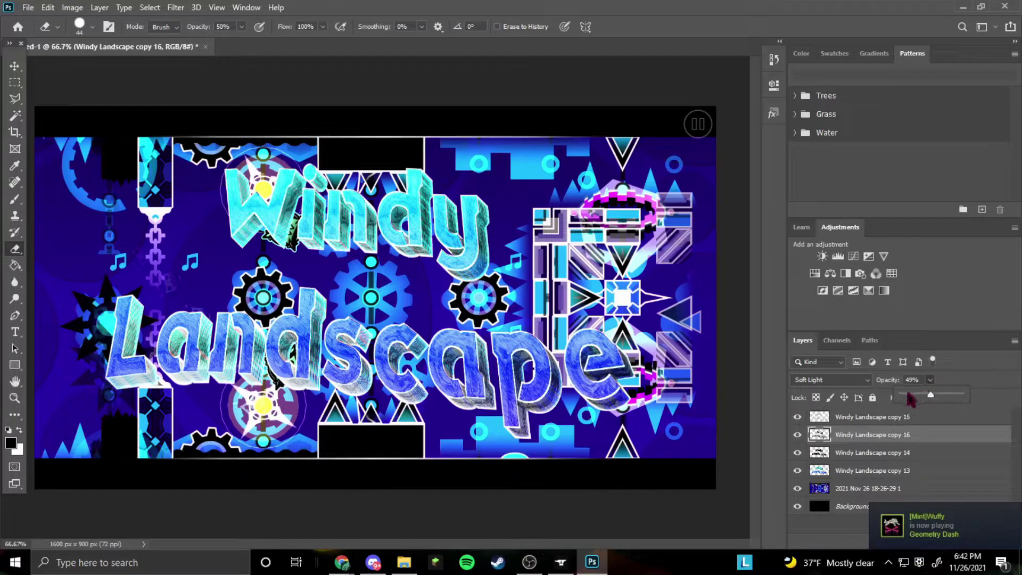
left_click_drag(927, 400, 905, 400)
left_click(863, 458)
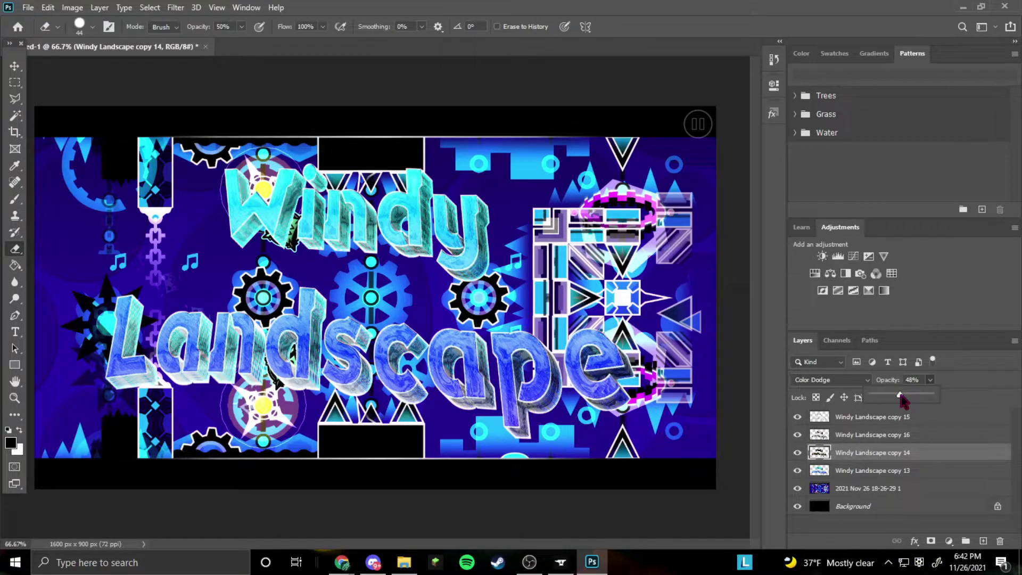
Step: Merge the four Windy Landscape layers, copies 13 to 16, into a single title layer
left_click(857, 474)
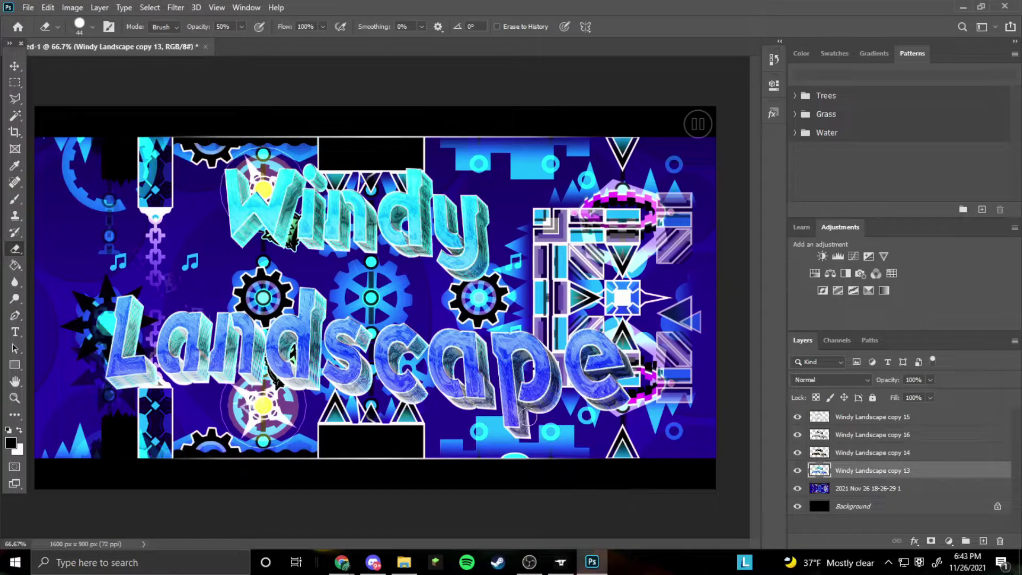
left_click(863, 418, "shift")
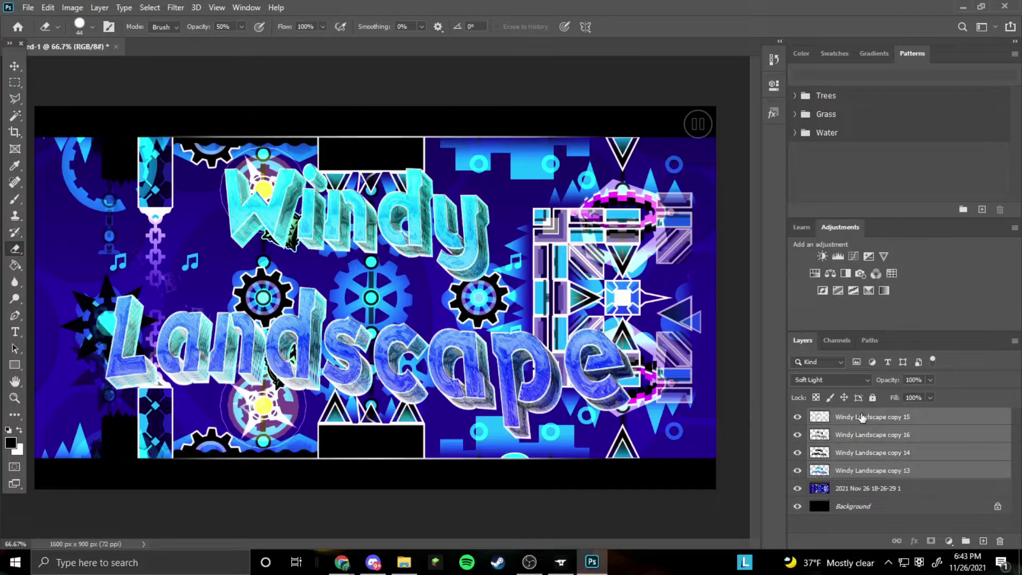
right_click(852, 443)
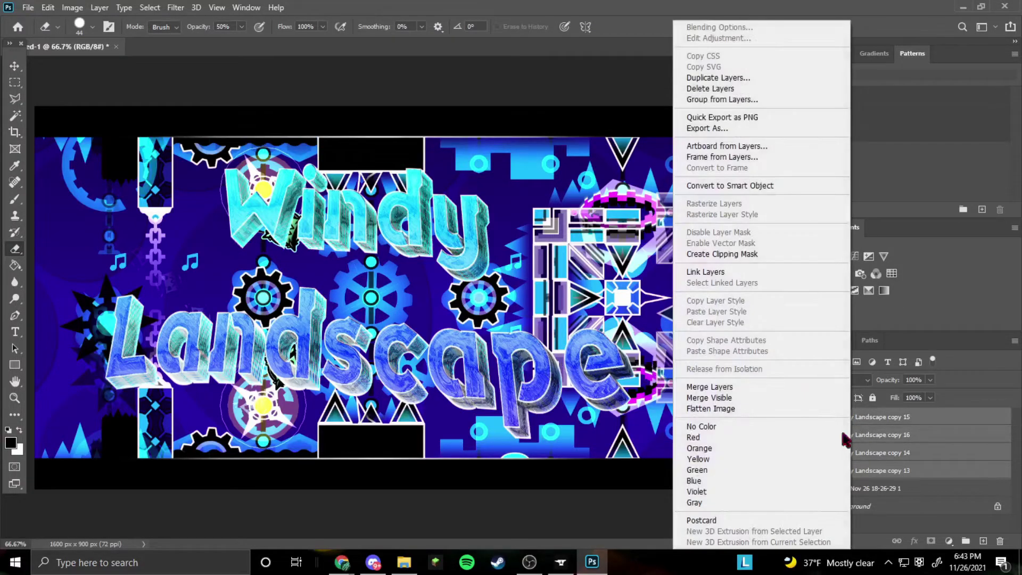
left_click(758, 394)
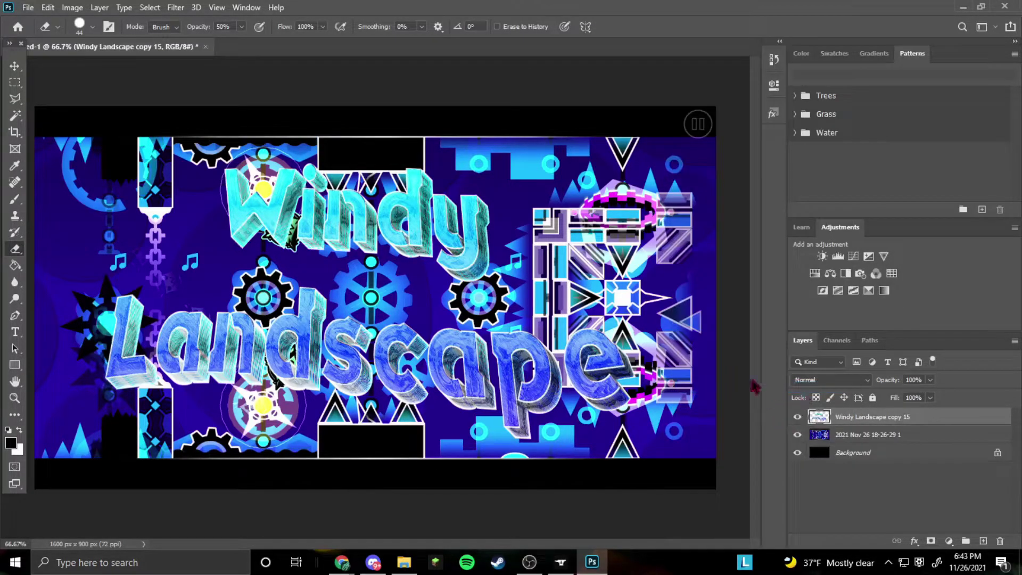
Step: Add an Outer Glow to the merged title layer with the blue colour 2233ff sampled from the artwork
right_click(878, 424)
left_click(767, 28)
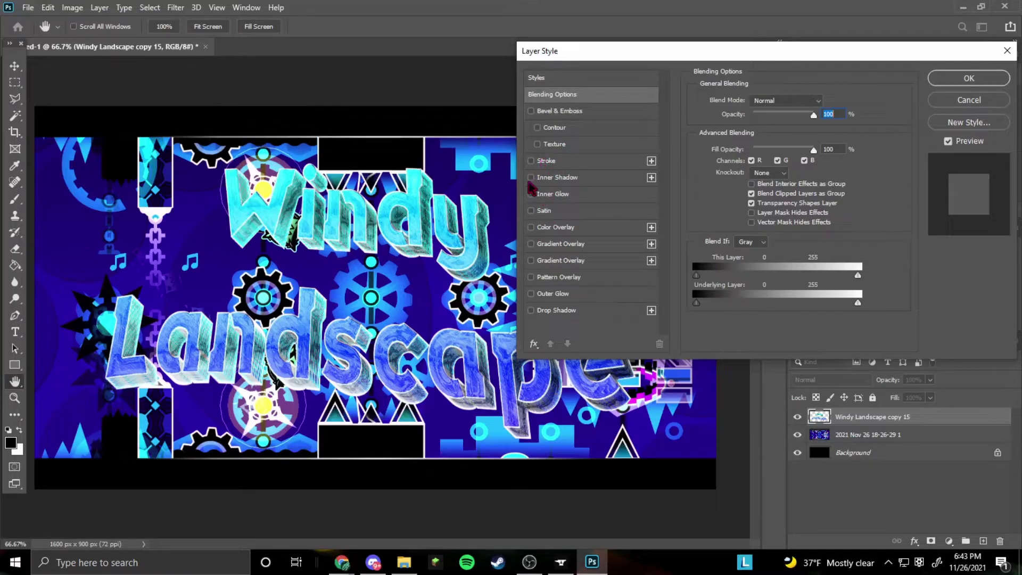
left_click(532, 294)
left_click(548, 295)
left_click(724, 141)
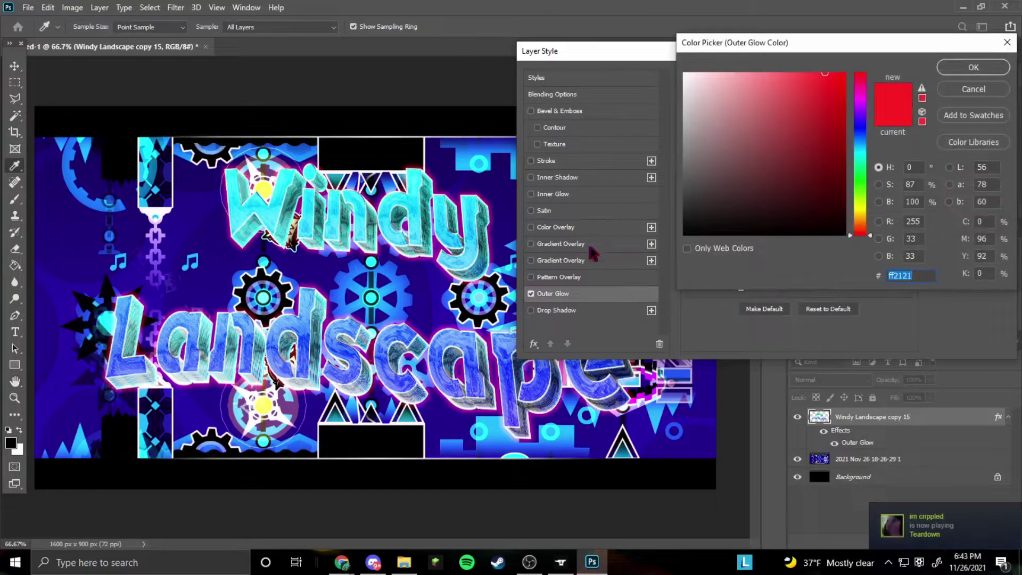
left_click(405, 380)
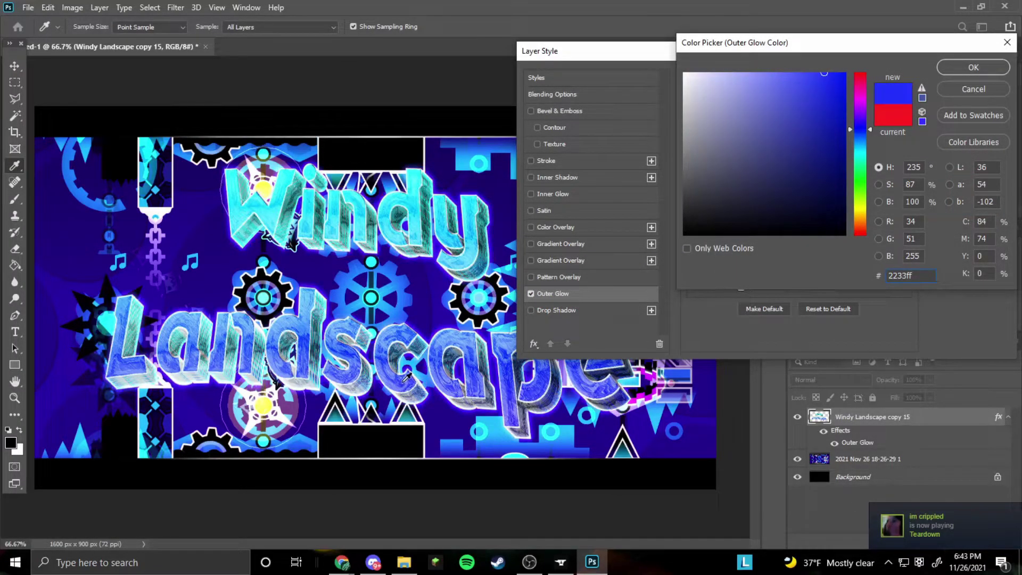
left_click(973, 67)
Step: Set the title's Outer Glow opacity to 50% and lighten its colour to 979fff
left_click_drag(771, 117, 760, 117)
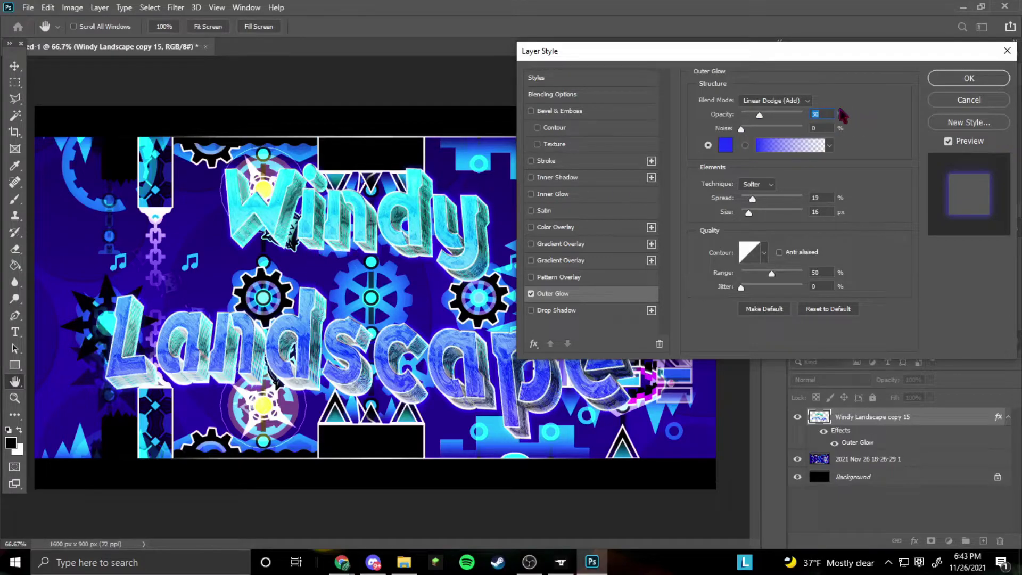
left_click_drag(760, 116, 773, 122)
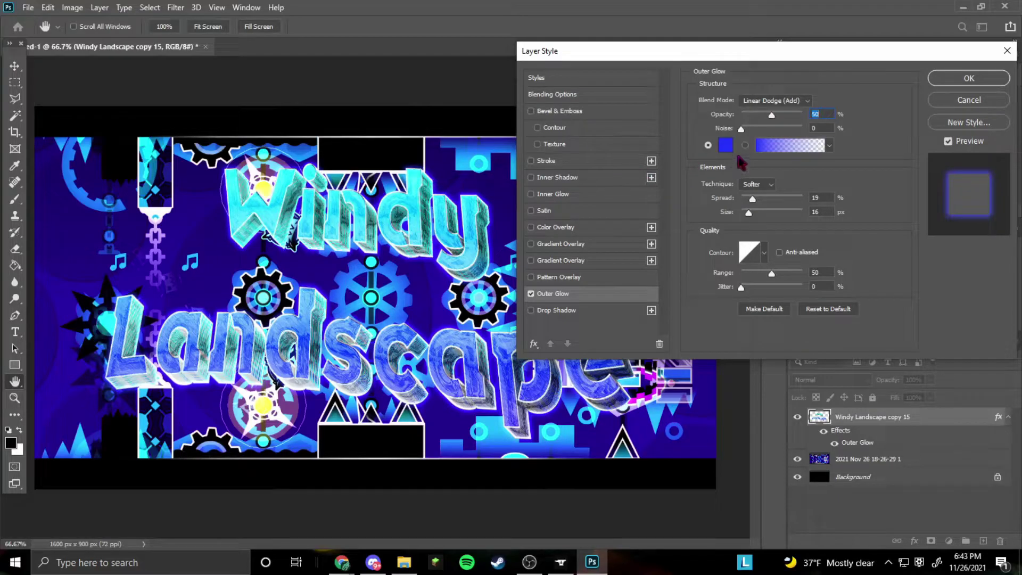
left_click(726, 145)
left_click(766, 70)
left_click_drag(766, 71, 752, 74)
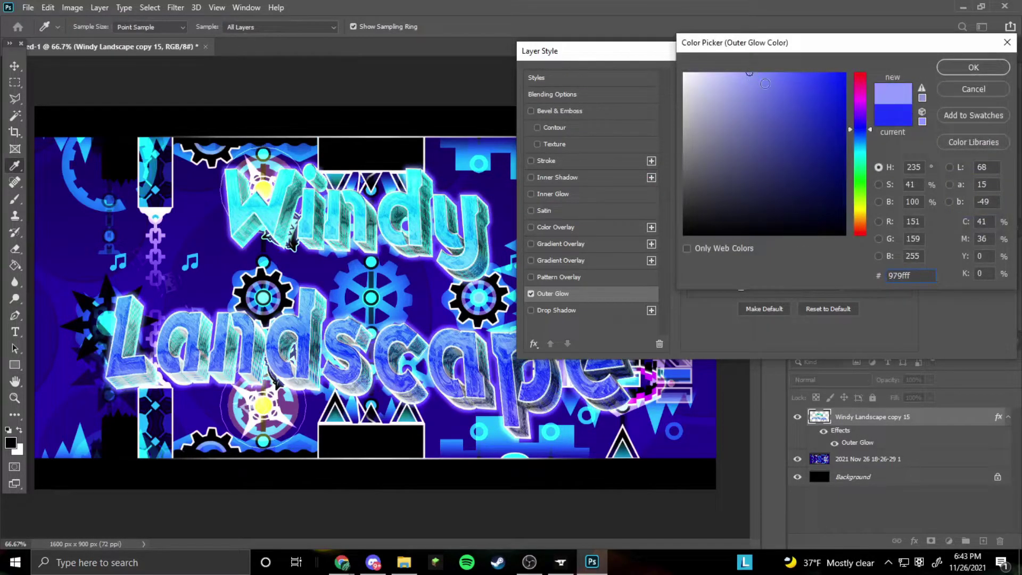
left_click(974, 67)
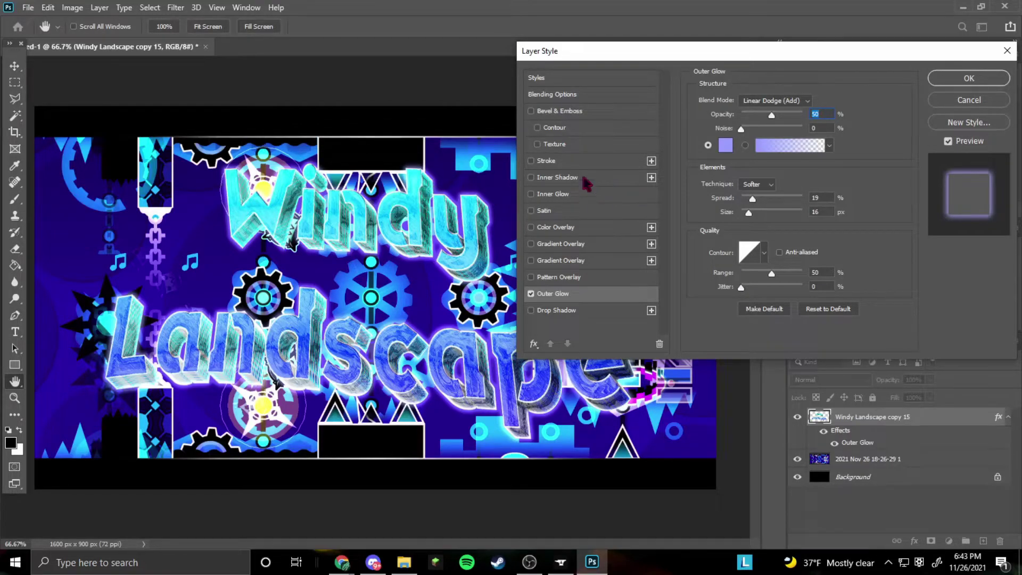
Step: Add a Drop Shadow to the title with 54% opacity, 15 px distance, 46% spread and 87 px size
left_click(531, 310)
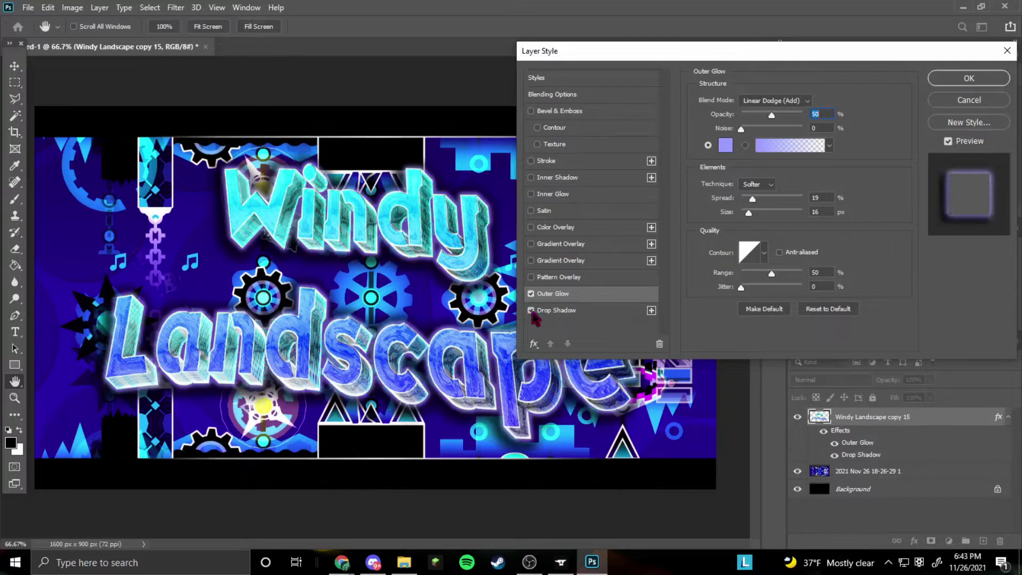
left_click(568, 312)
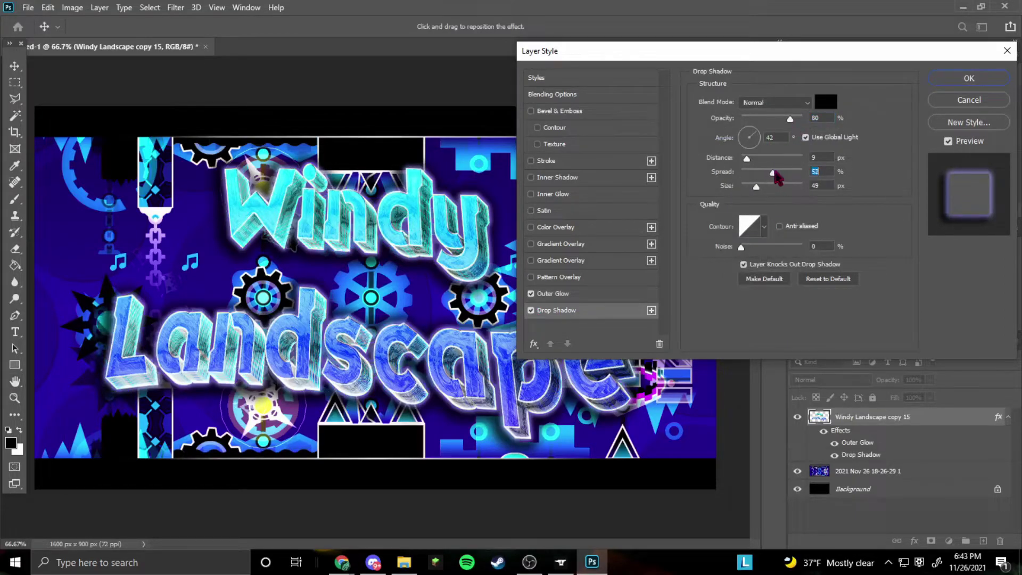
left_click(769, 172)
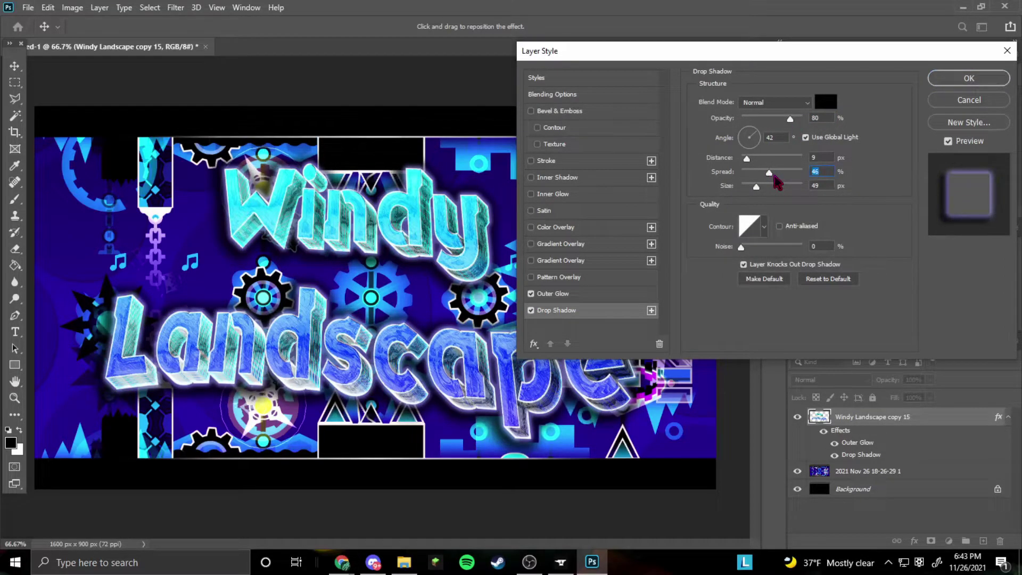
mouse_move(747, 159)
left_mouse_down()
mouse_move(761, 160)
mouse_move(710, 171)
mouse_move(753, 165)
left_mouse_up()
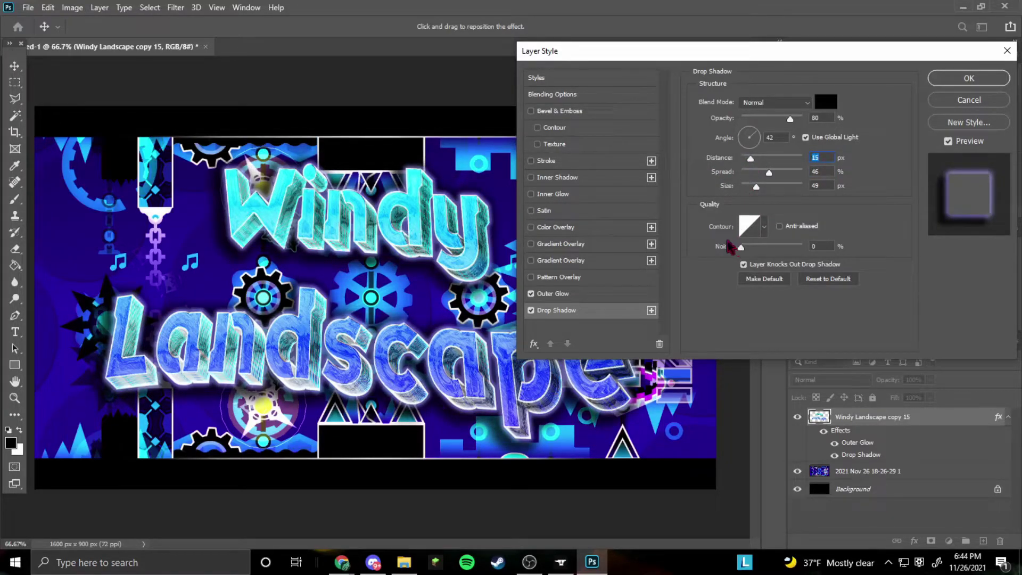
left_click_drag(755, 188, 767, 190)
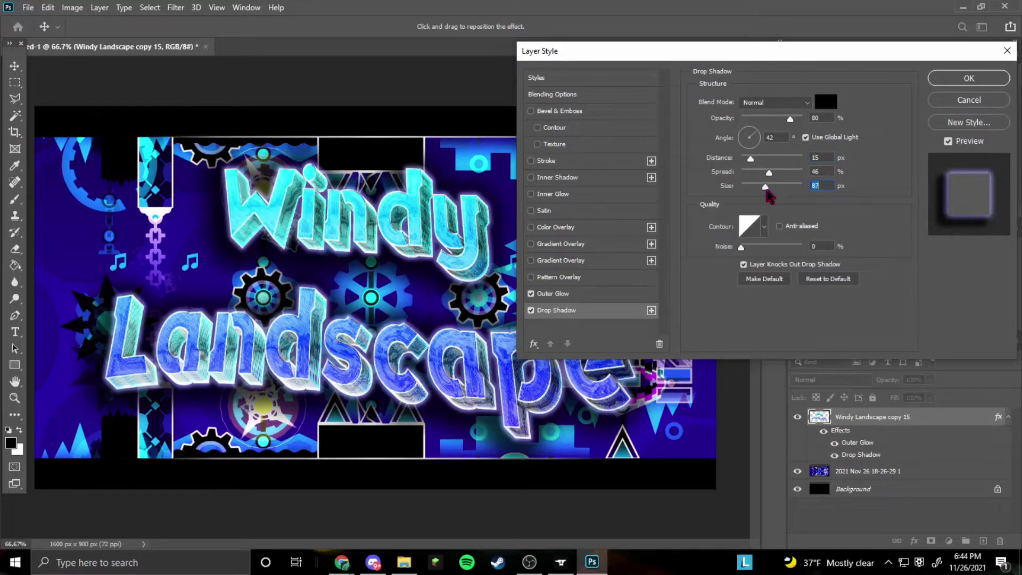
left_click_drag(790, 119, 777, 122)
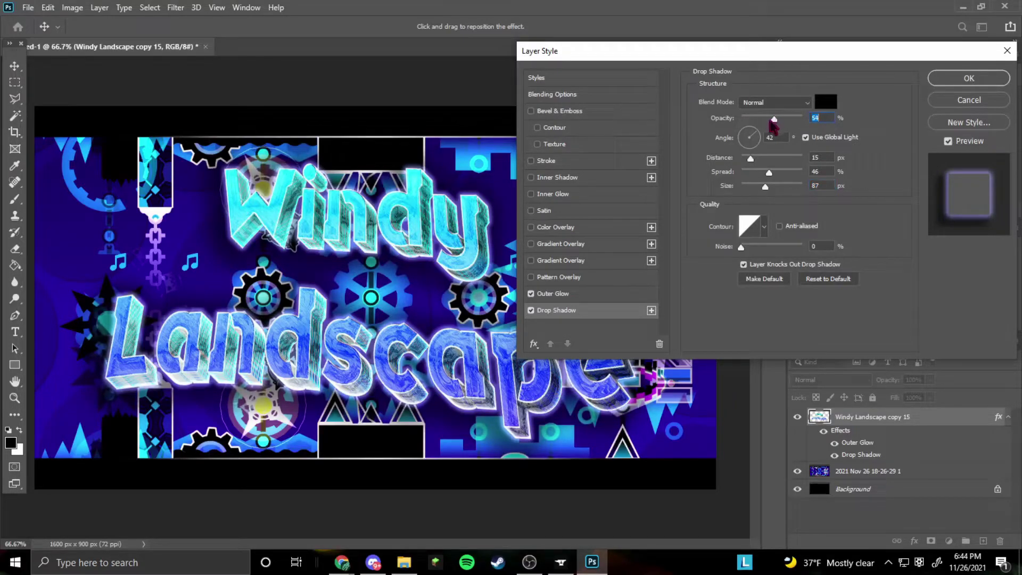
left_click(967, 78)
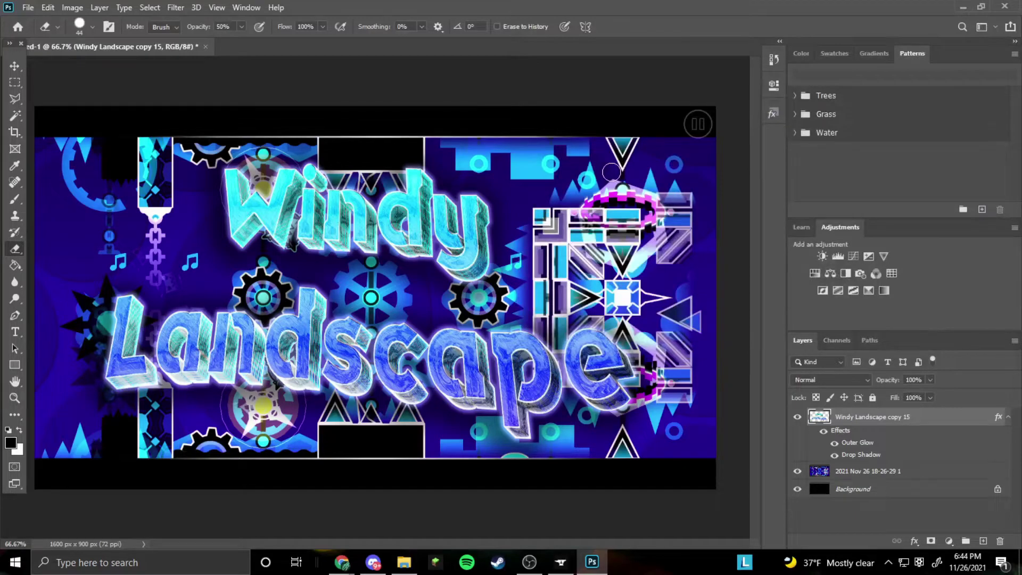
left_click(1008, 417)
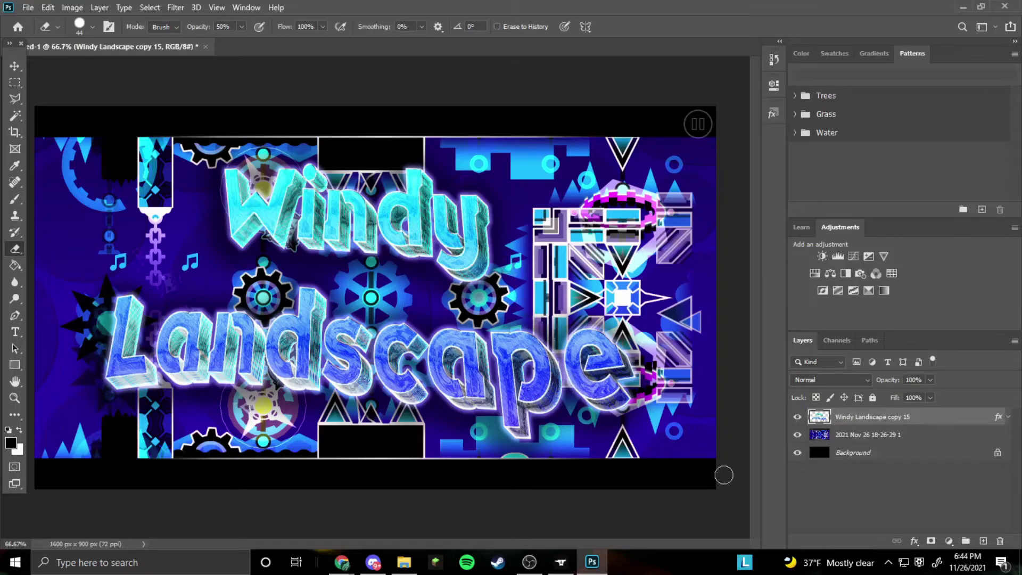
Step: Hide the title, duplicate the screenshot background layer, and delete the original so only the copy remains visible
left_click(797, 420)
right_click(853, 445)
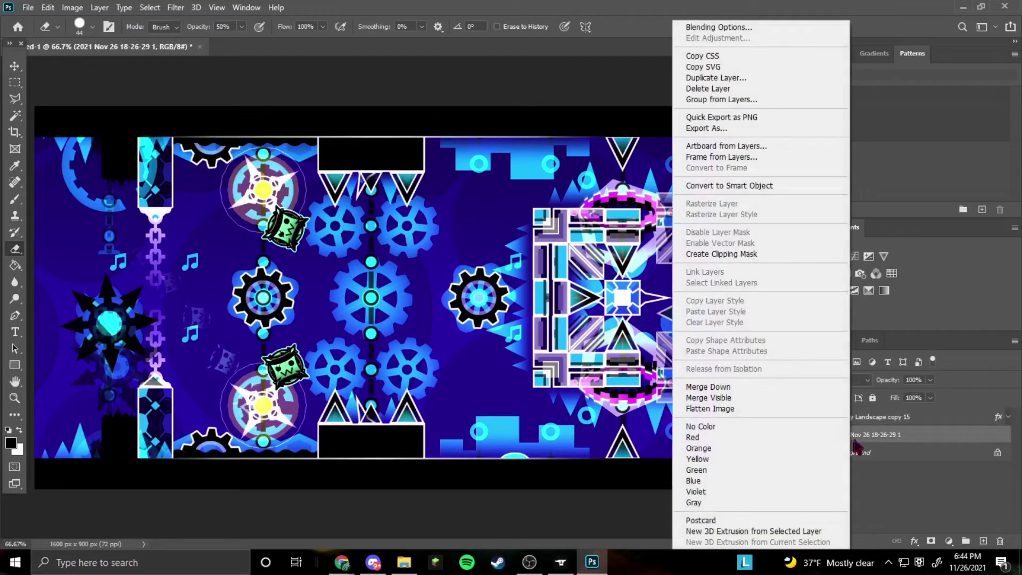
key("Escape")
key("ctrl+j")
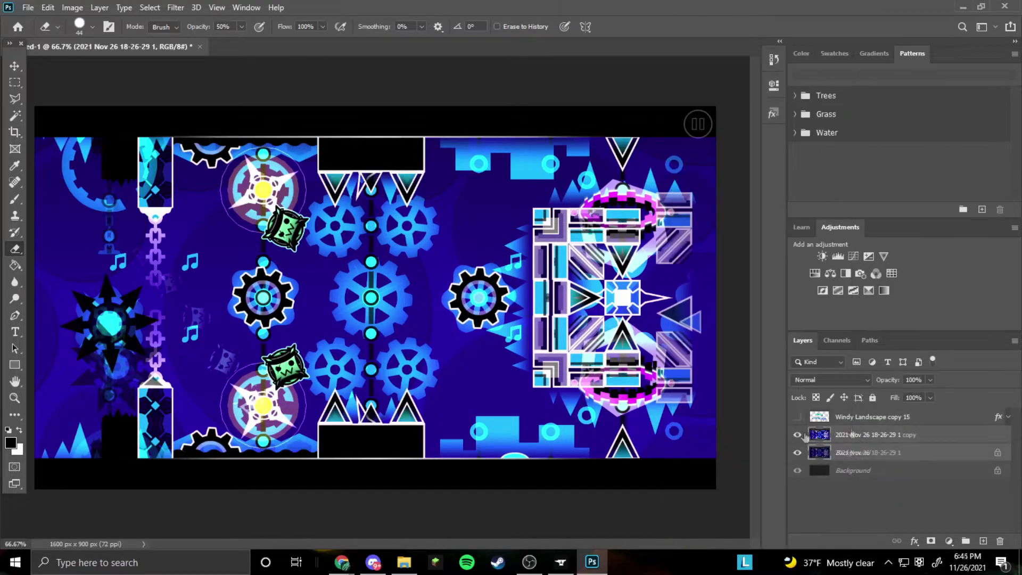
left_click(798, 434)
left_click(854, 441)
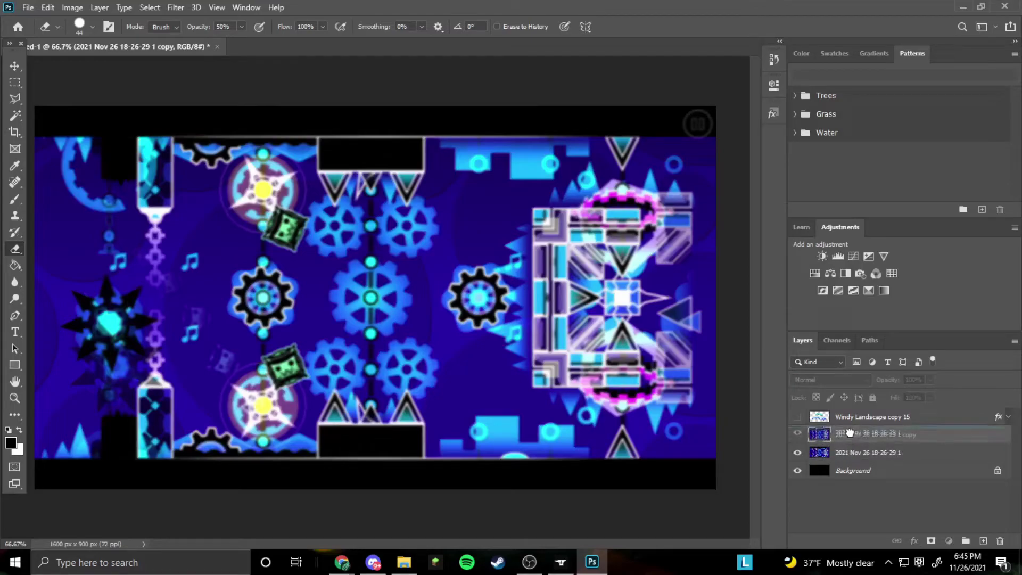
left_click(848, 459)
key("Delete")
left_click(856, 437)
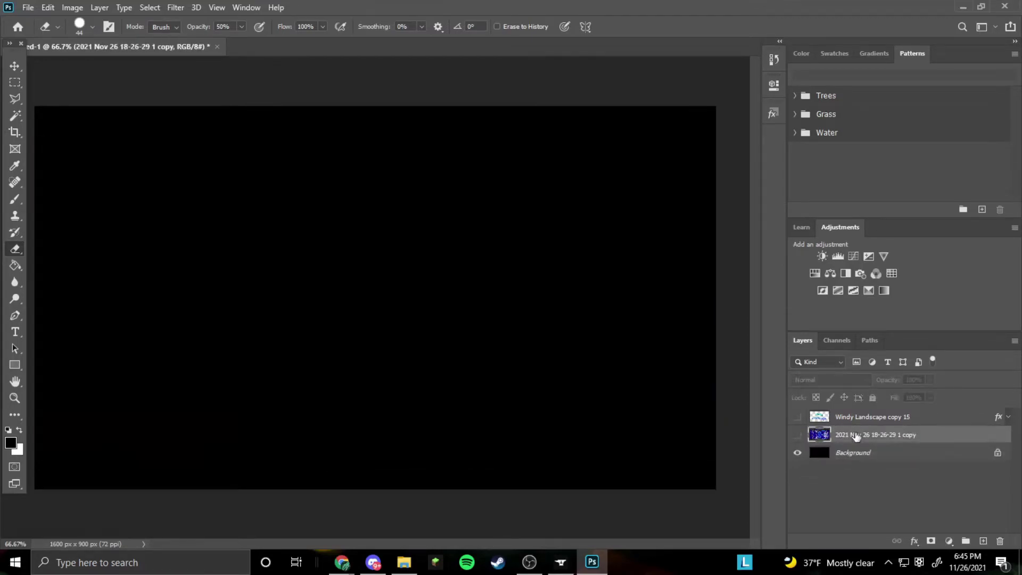
left_click(797, 435)
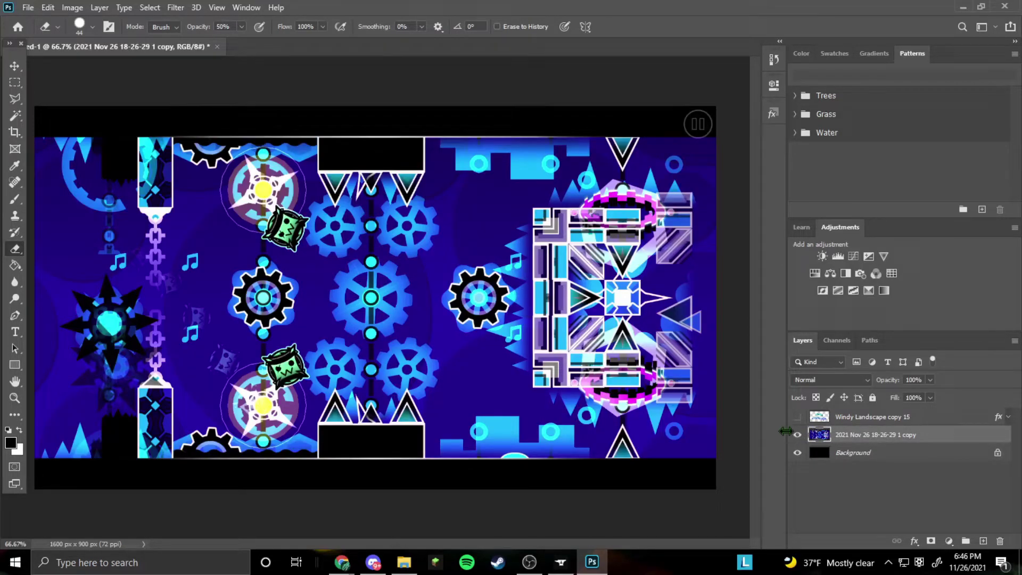
Step: Duplicate the screenshot layer again and apply a 5.0-pixel Gaussian Blur to the new copy
key("ctrl+j")
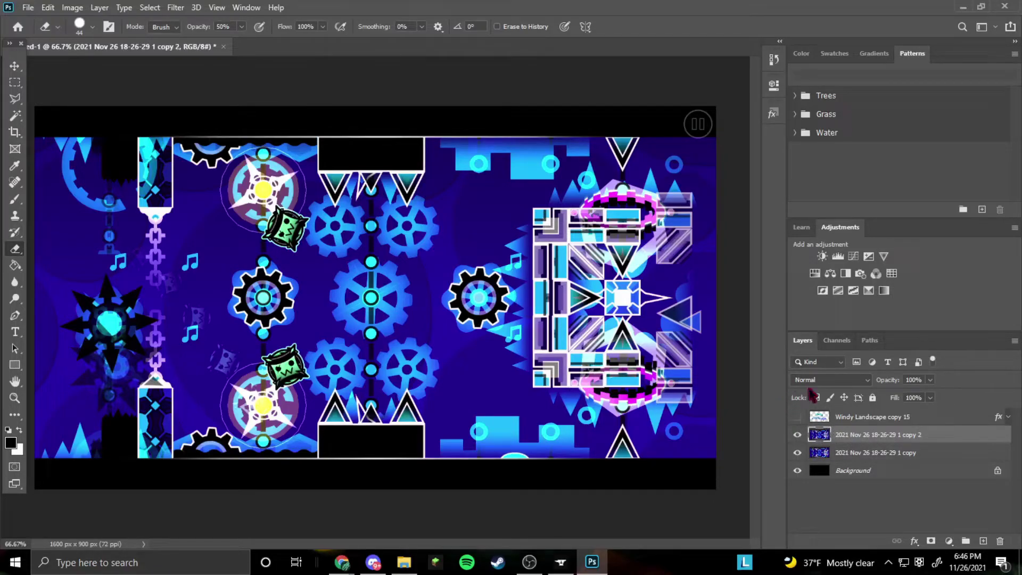
left_click(176, 7)
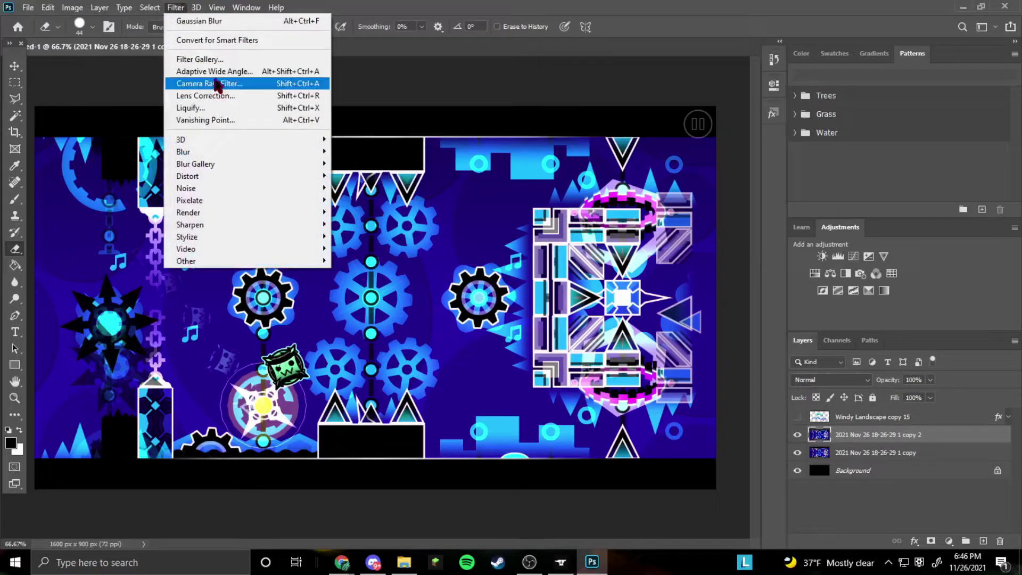
mouse_move(298, 153)
left_click(366, 200)
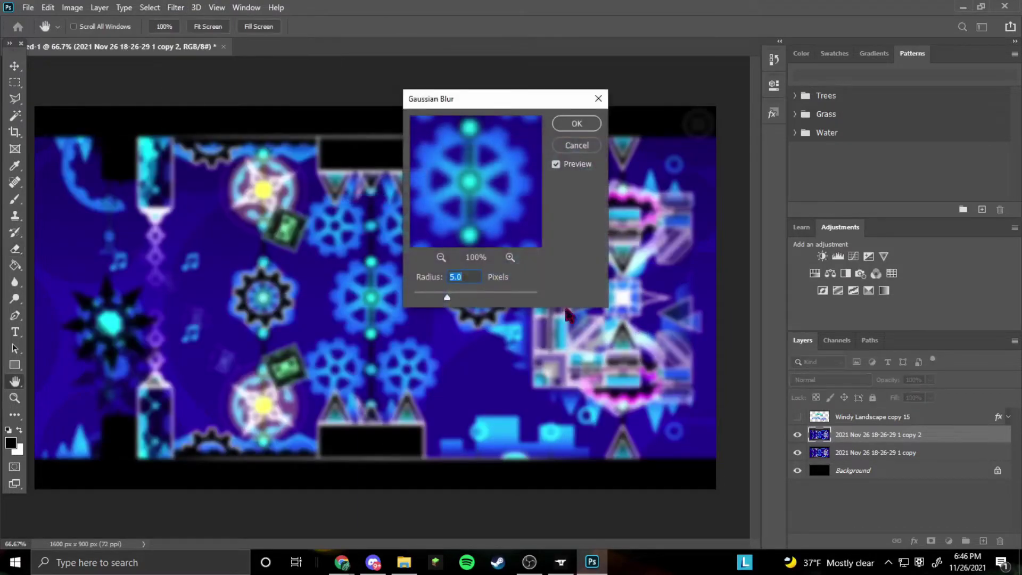
left_click(578, 124)
Step: Try the Hard Light blend mode on the blurred screenshot copy with the title shown again
left_click(821, 382)
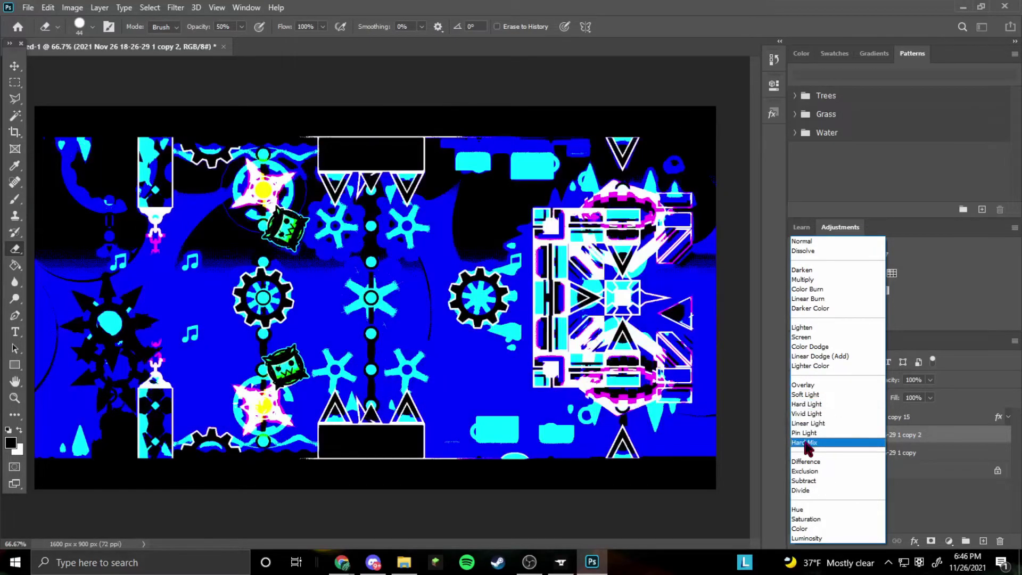
left_click(809, 405)
left_click(797, 417)
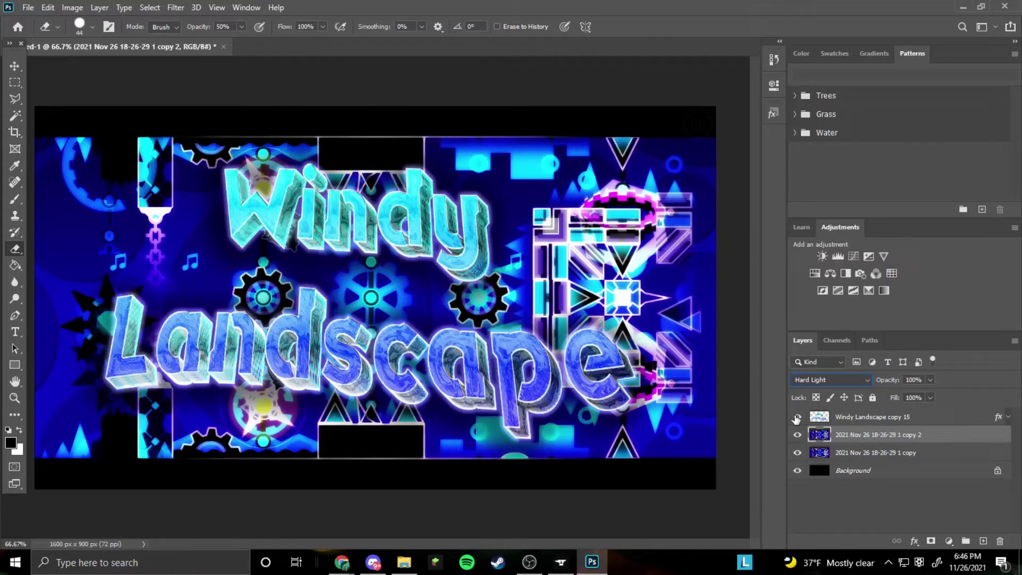
Step: Reduce the opacity of the blurred screenshot copy to 75%
left_click(879, 452)
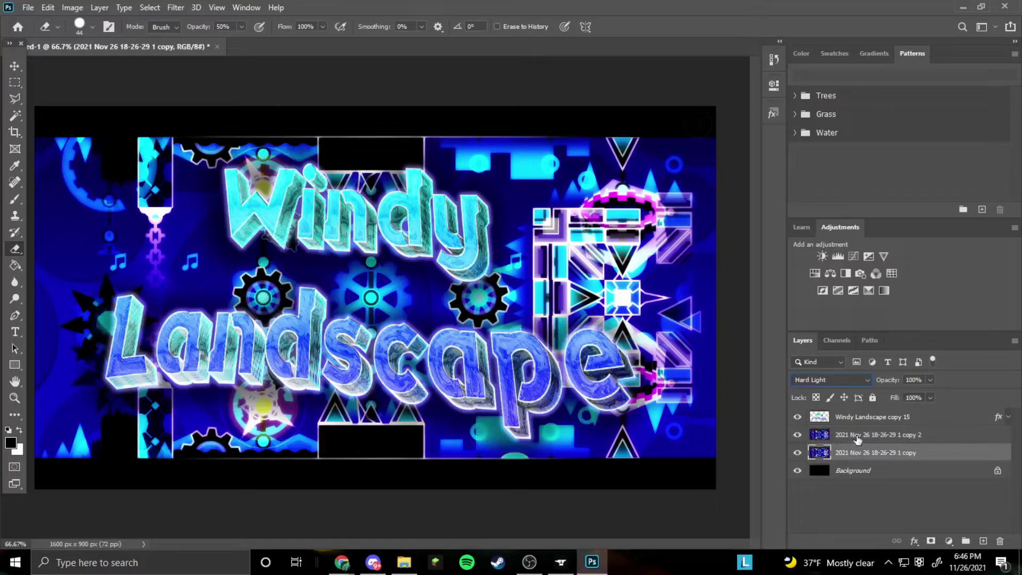
left_click(878, 435)
left_click(830, 379)
left_click(928, 388)
left_click(930, 381)
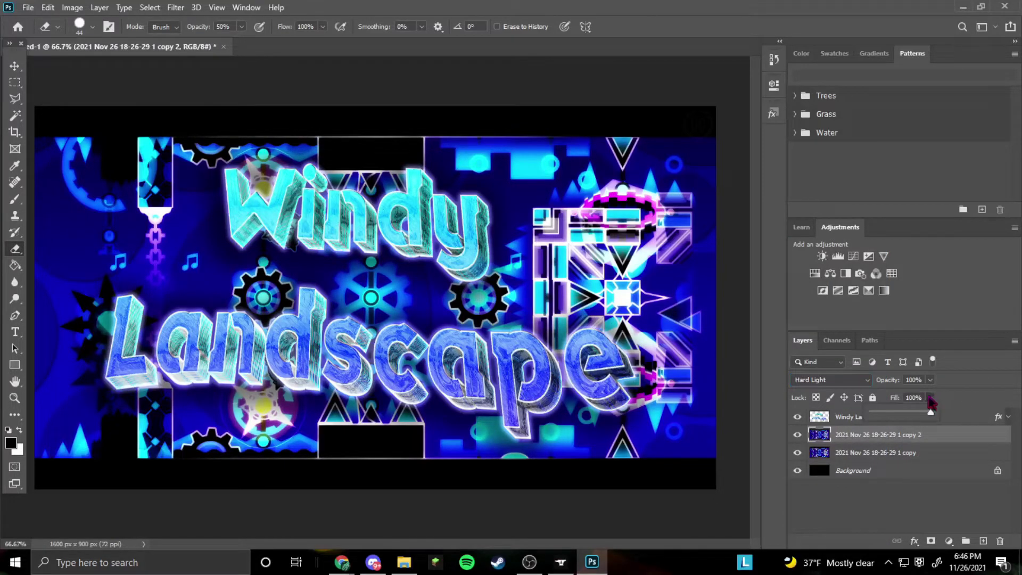
mouse_move(905, 400)
left_mouse_down()
mouse_move(893, 400)
mouse_move(916, 396)
left_mouse_up()
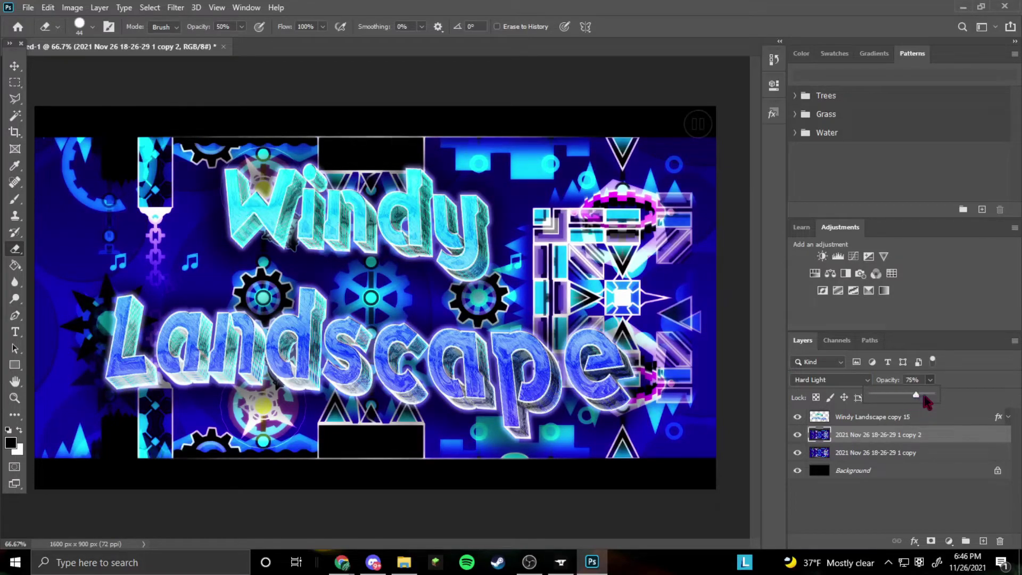
Step: Compare the background with and without the blurred copy, with the title hidden
left_click(797, 434)
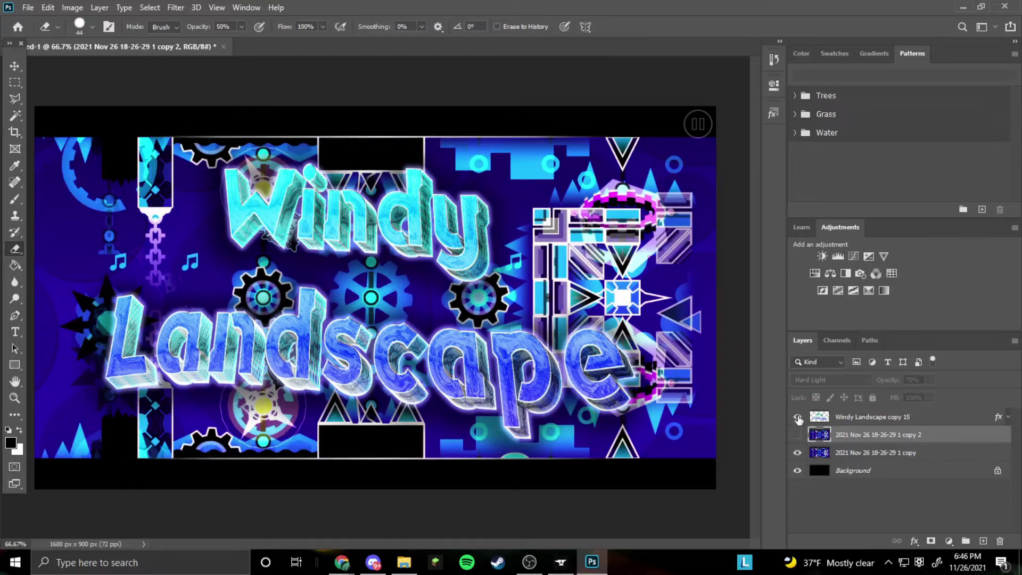
left_click(797, 417)
left_click(801, 435)
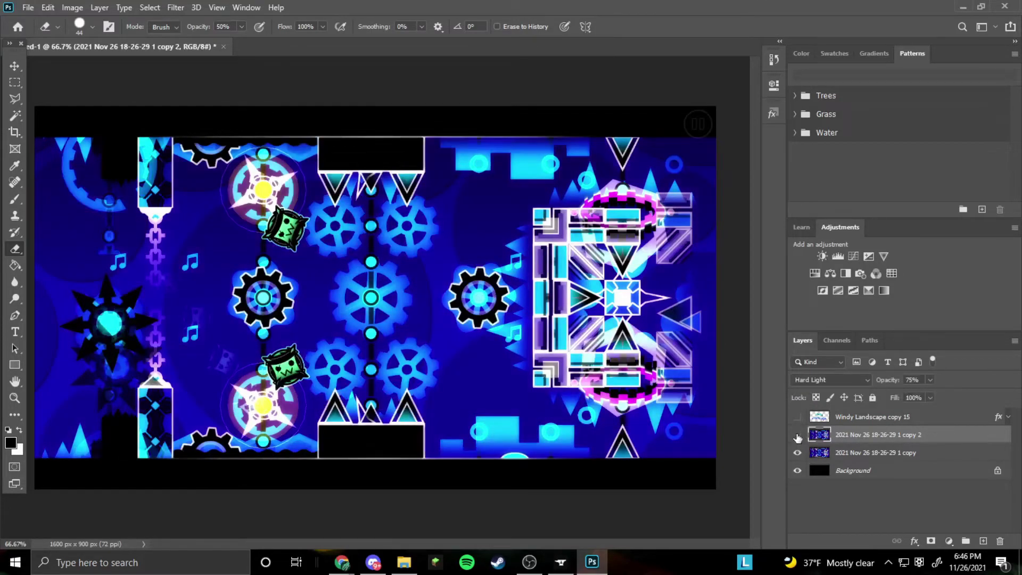
Step: Try the Linear Light and Linear Dodge (Add) blend modes on the blurred copy, checking them with the title visible
left_click(846, 379)
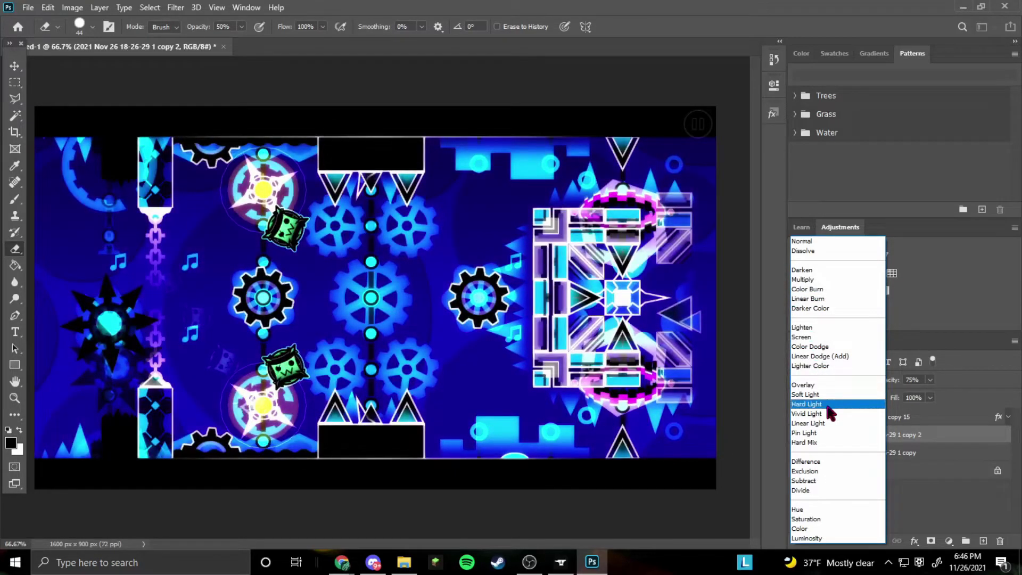
left_click(830, 426)
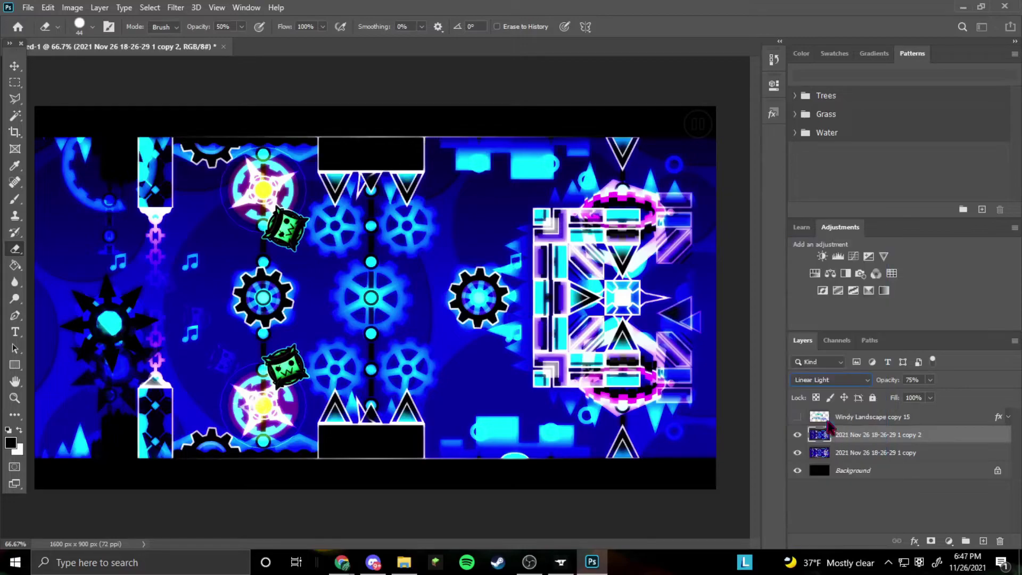
left_click(798, 417)
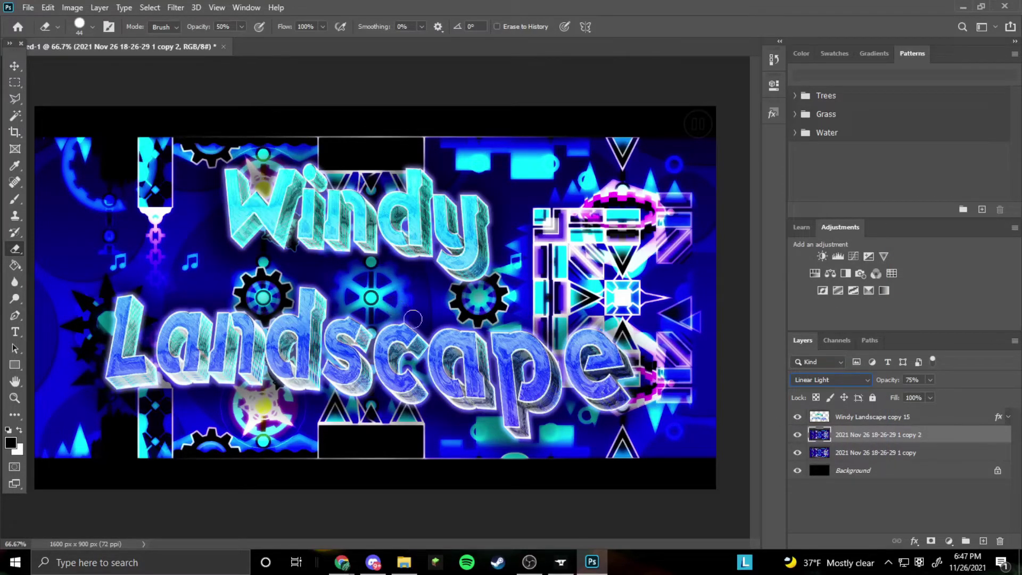
left_click(835, 384)
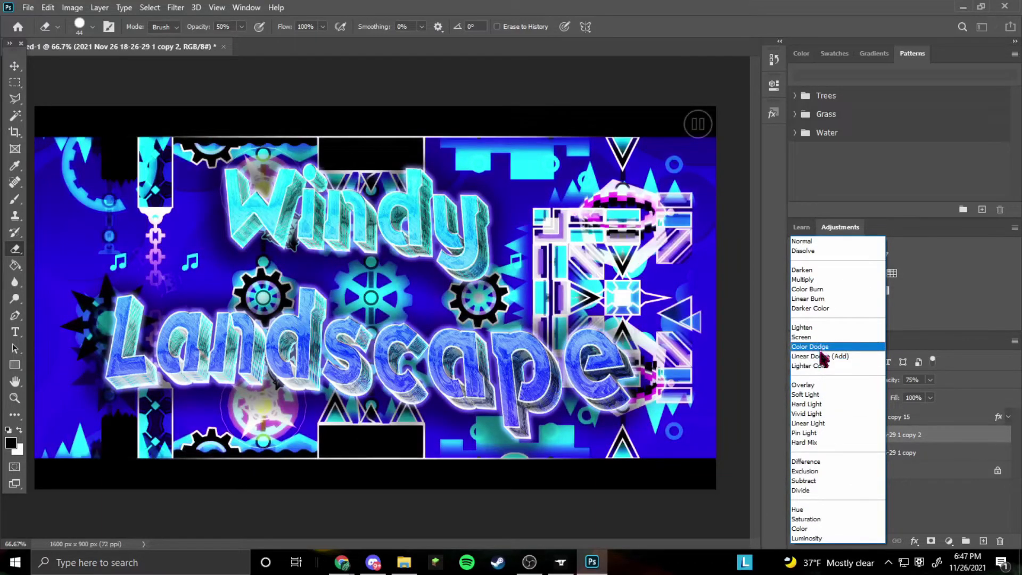
left_click(822, 356)
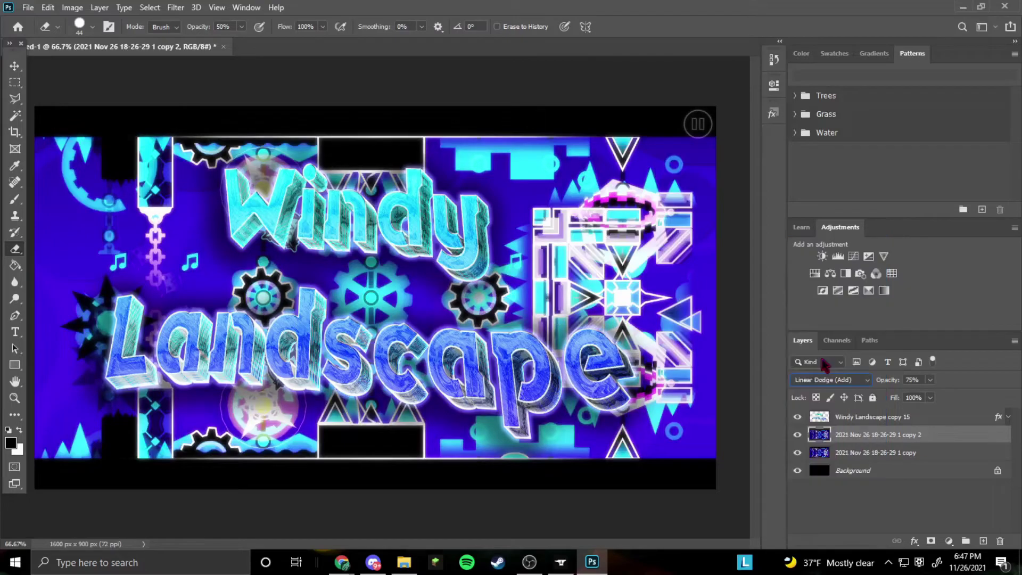
Step: Set the blurred screenshot copy's blend mode to Lighten
left_click(822, 380)
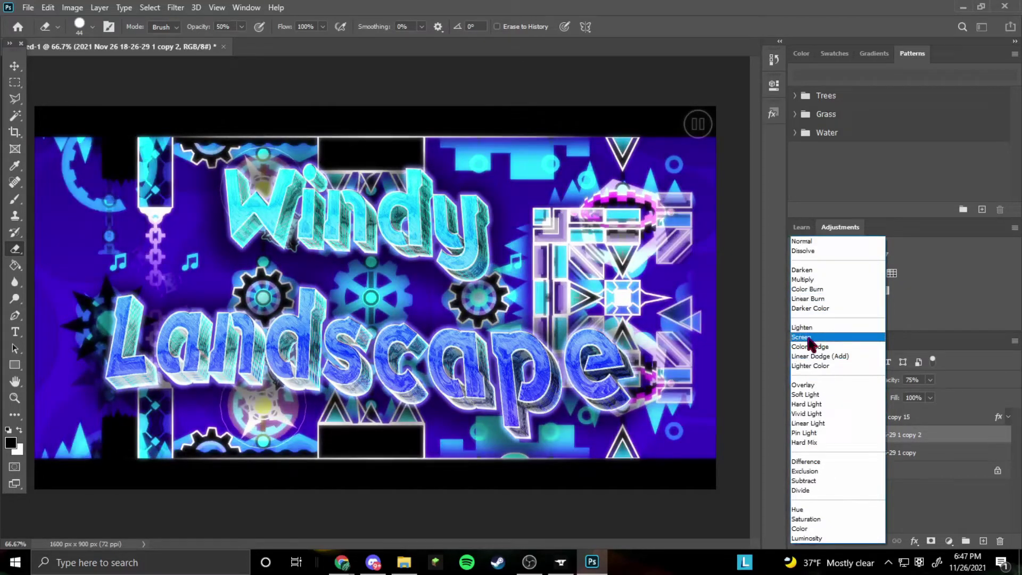
left_click(808, 328)
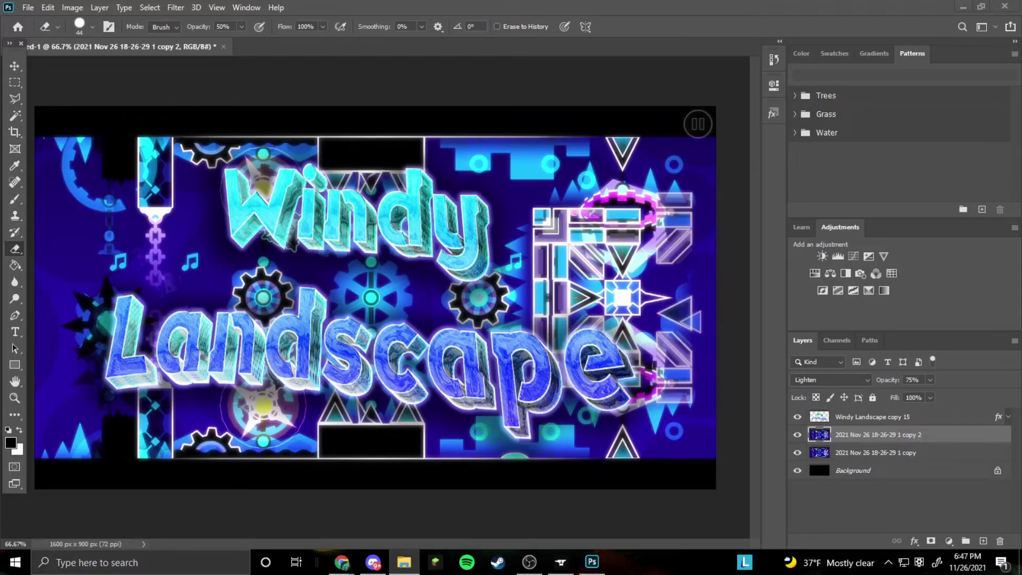
Step: Place the purple Color Correction image from its folder into the document and rasterize its layer
left_click_drag(549, 367, 386, 315)
left_click_drag(519, 323, 452, 295)
left_click_drag(949, 437, 915, 410)
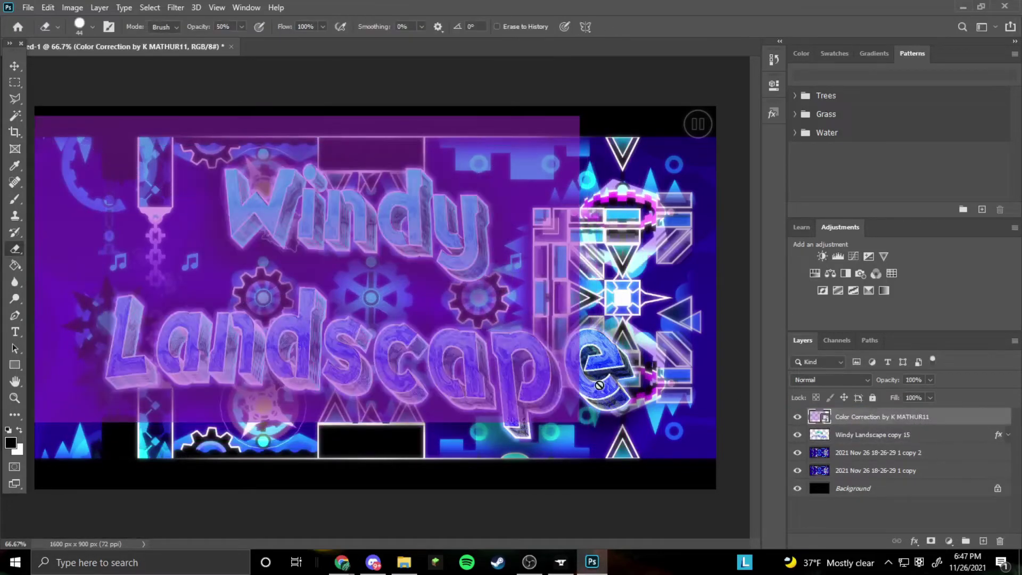
right_click(847, 418)
left_click(756, 234)
Step: Scale the Color Correction layer to about 125% so it covers the whole canvas
left_click(14, 66)
left_click_drag(228, 188, 224, 179)
left_click_drag(571, 411, 708, 489)
left_click_drag(669, 449, 674, 455)
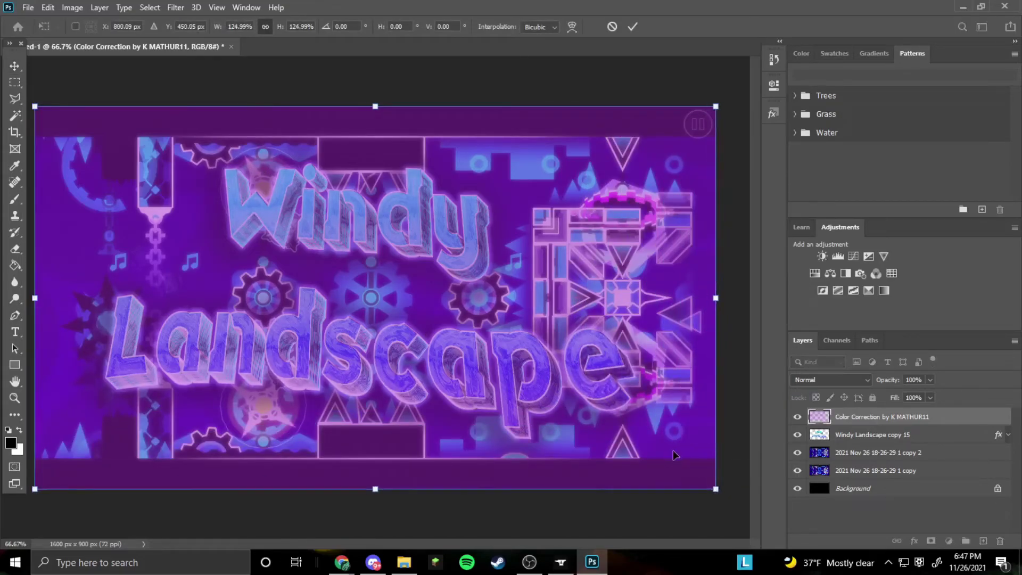
Step: Set the Color Correction layer's blend mode to Color Dodge and move it below the title layer
left_click(816, 380)
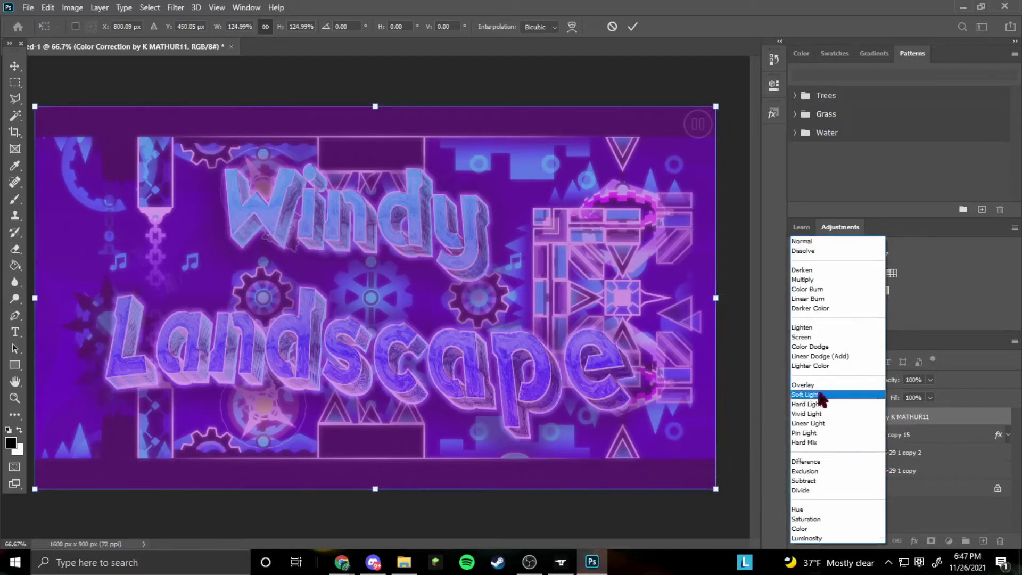
left_click(820, 410)
left_click(826, 380)
left_click(823, 357)
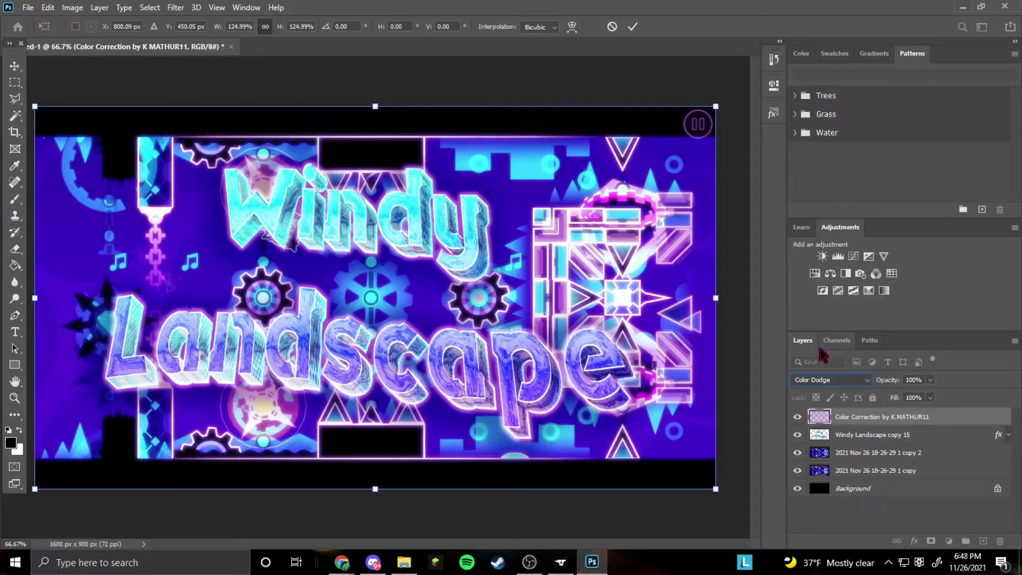
left_click_drag(858, 423, 858, 454)
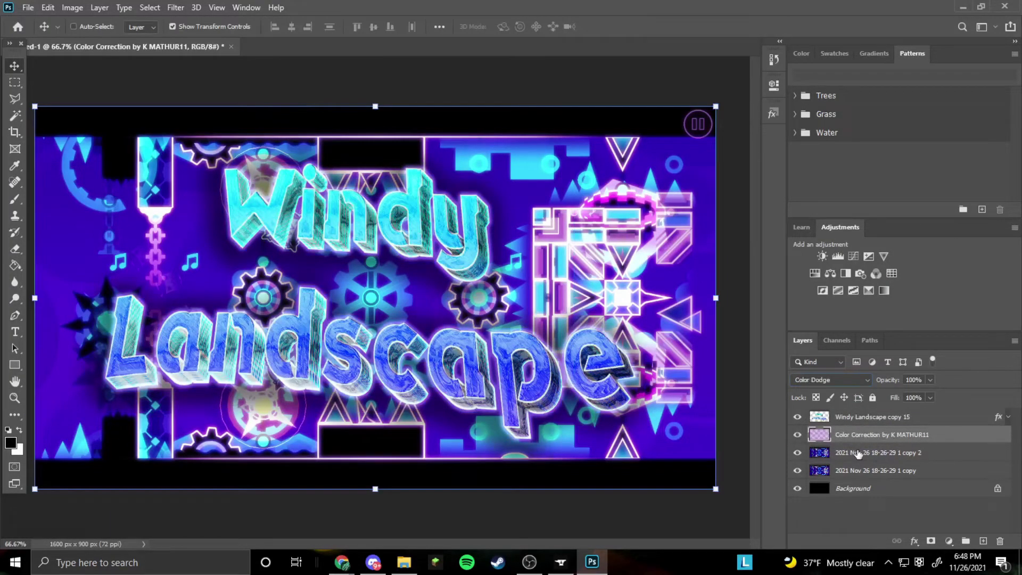
Step: Try the Color Burn and Linear Dodge (Add) blend modes on the purple Color Correction layer and remove that layer
left_click(831, 380)
left_click(828, 283)
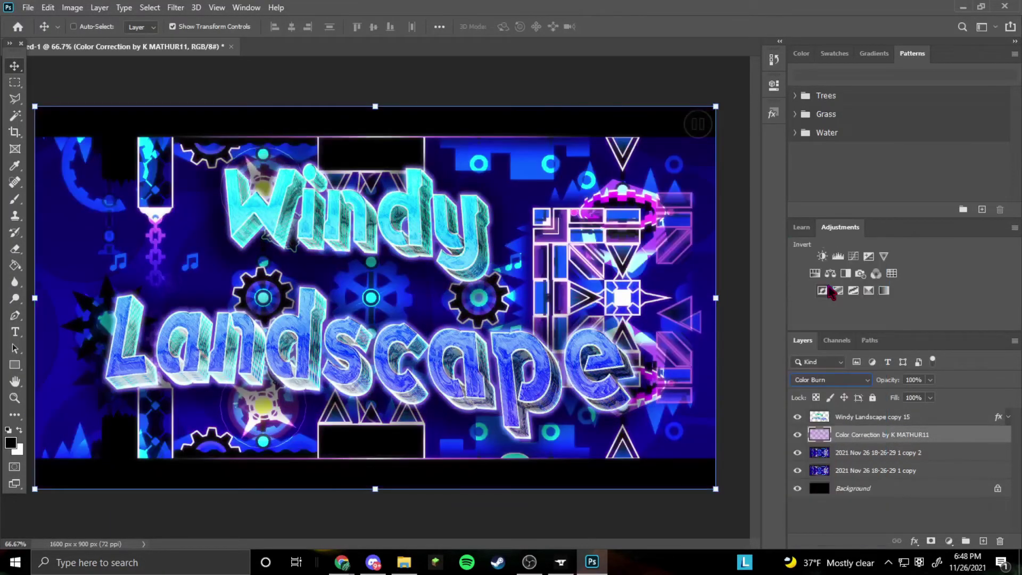
left_click(820, 378)
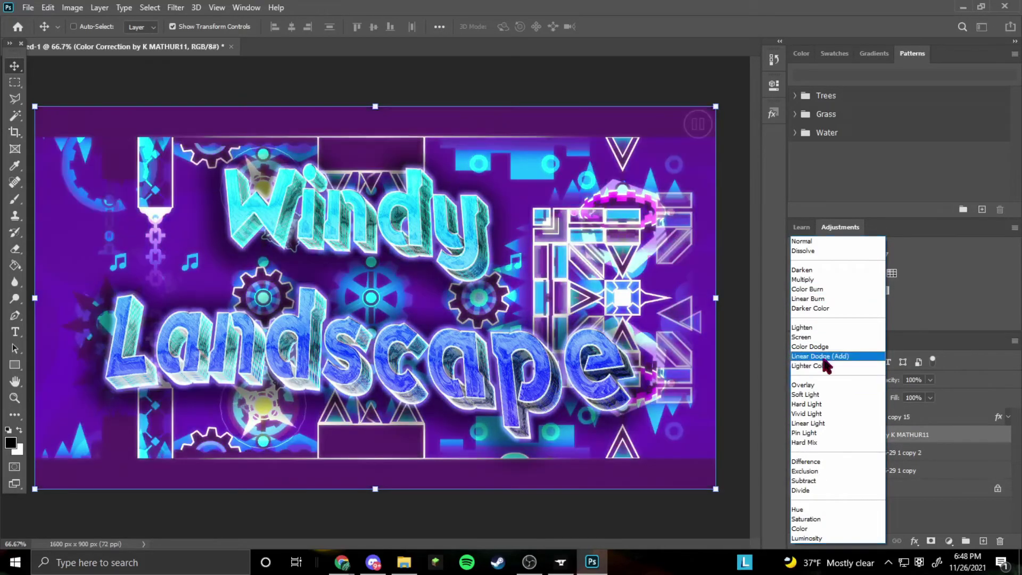
left_click(819, 356)
key("ctrl+e")
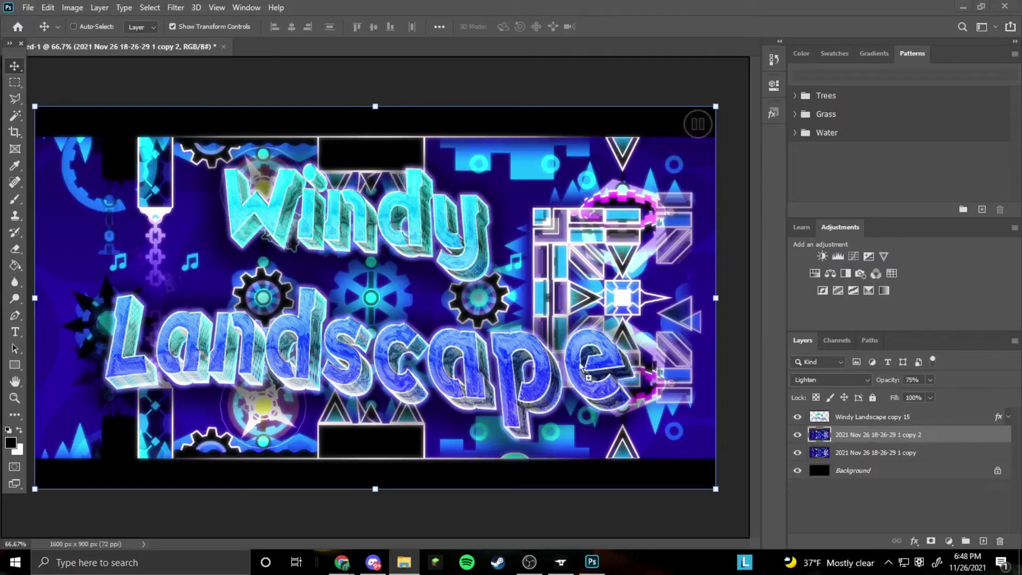
Step: Place the blue Color Correction image into the document and scale it to about 125% so it covers the whole canvas
key("ctrl+z")
key("ctrl+t")
left_click_drag(514, 314, 490, 307)
left_click_drag(584, 417, 707, 511)
Step: Try the Lighter Color blend mode on the blue Color Correction image and rasterize its layer
left_click(830, 379)
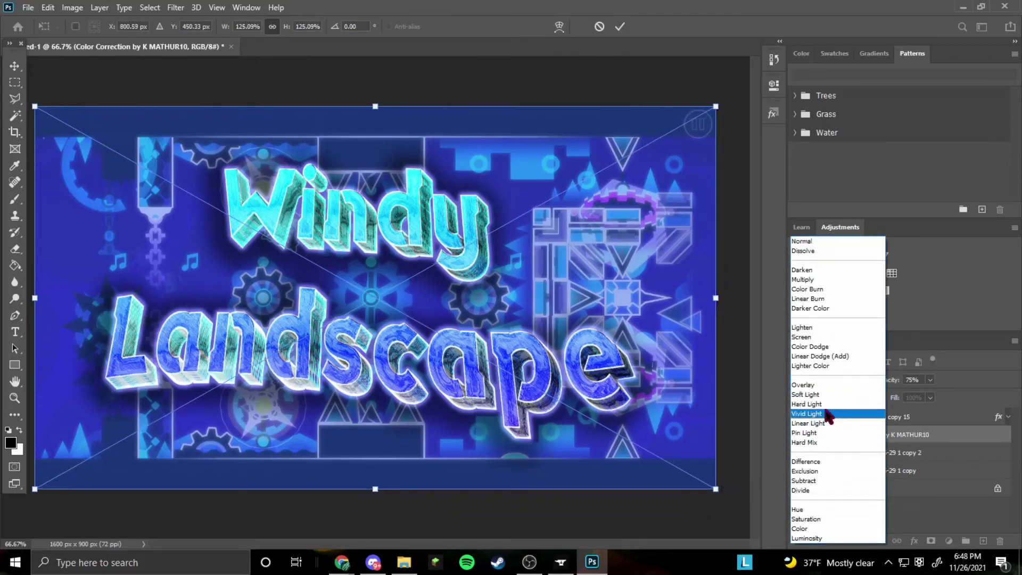
left_click(823, 366)
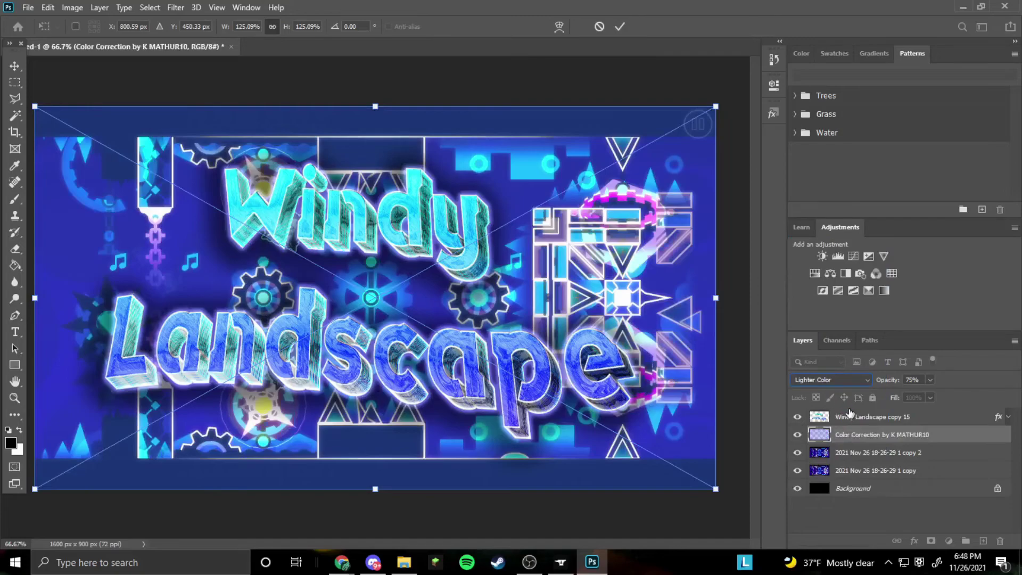
left_click(848, 380)
left_click(940, 441)
right_click(939, 441)
left_click(845, 241)
Step: Set the blue Color Correction layer's blend mode to Soft Light and move it above the title layer
left_click(840, 381)
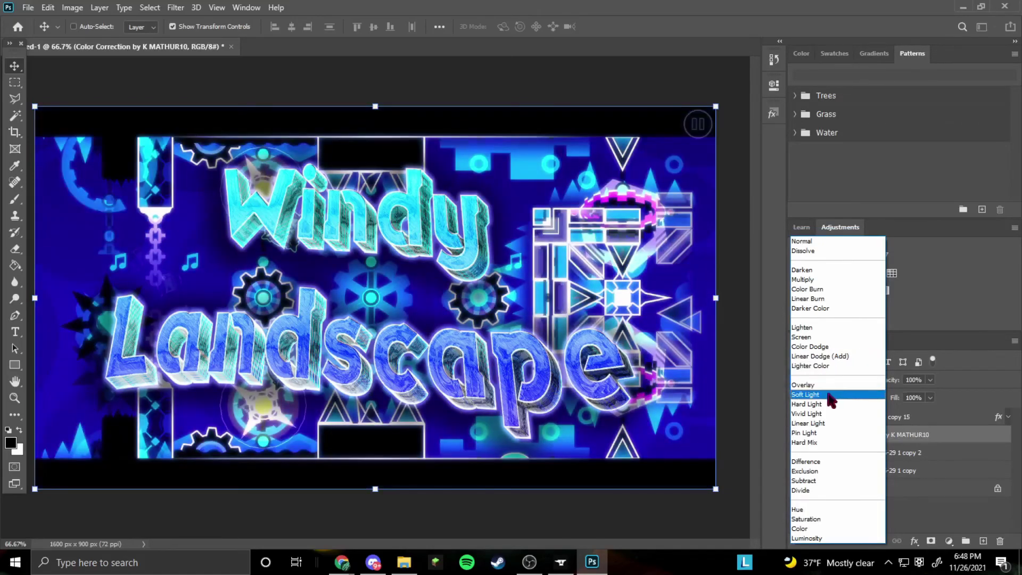
left_click(830, 399)
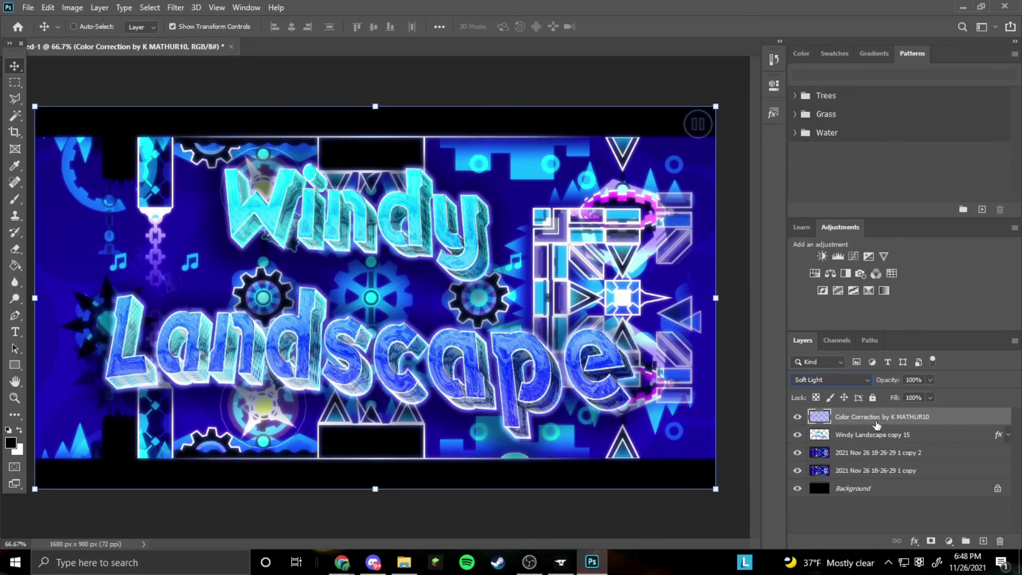
Step: Set the blue Color Correction layer to Color Burn at 75% opacity and hide the interface panels to preview the thumbnail
left_click(841, 380)
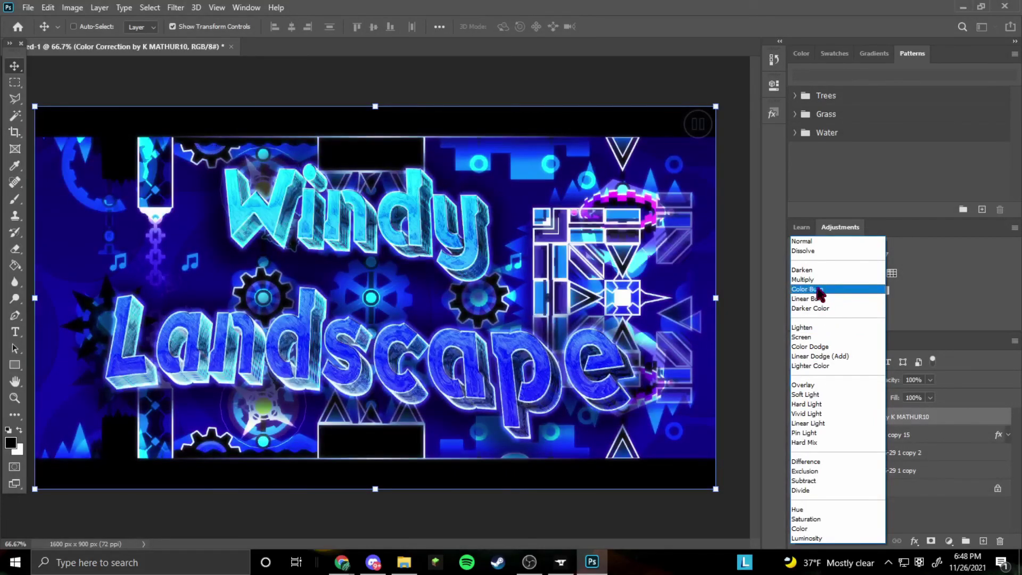
left_click(820, 289)
left_click(930, 379)
left_click_drag(933, 394, 915, 397)
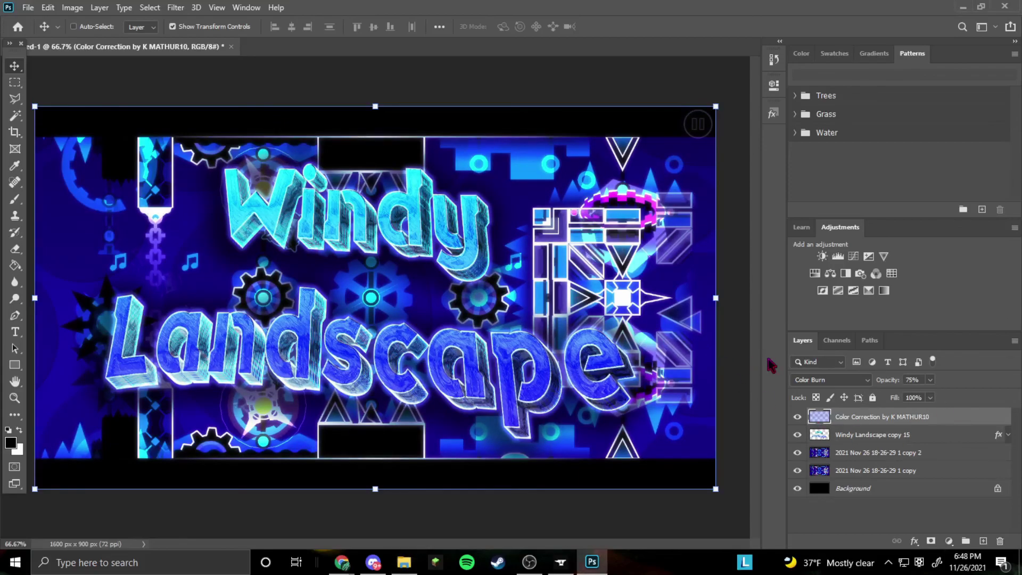
key("Tab")
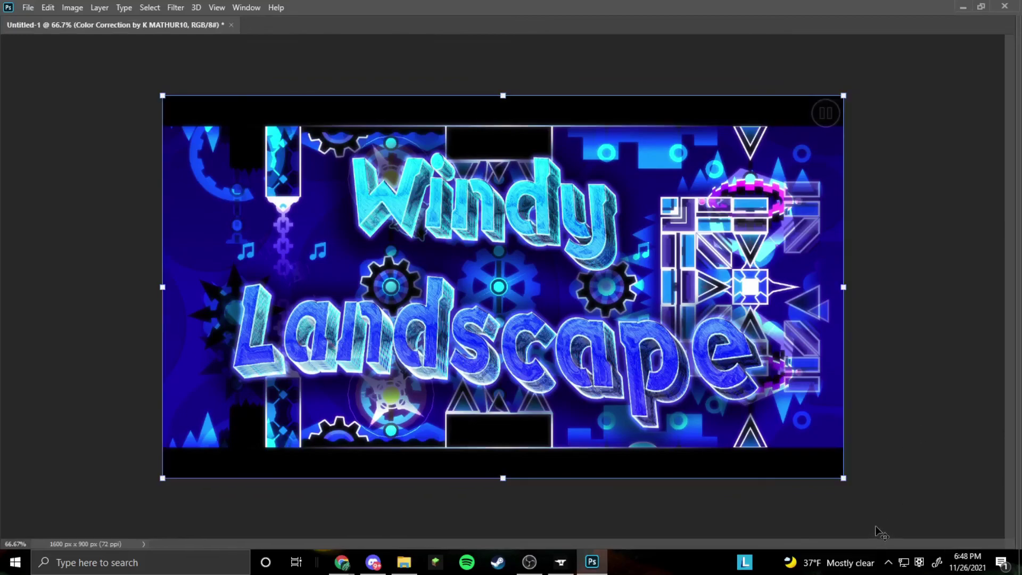